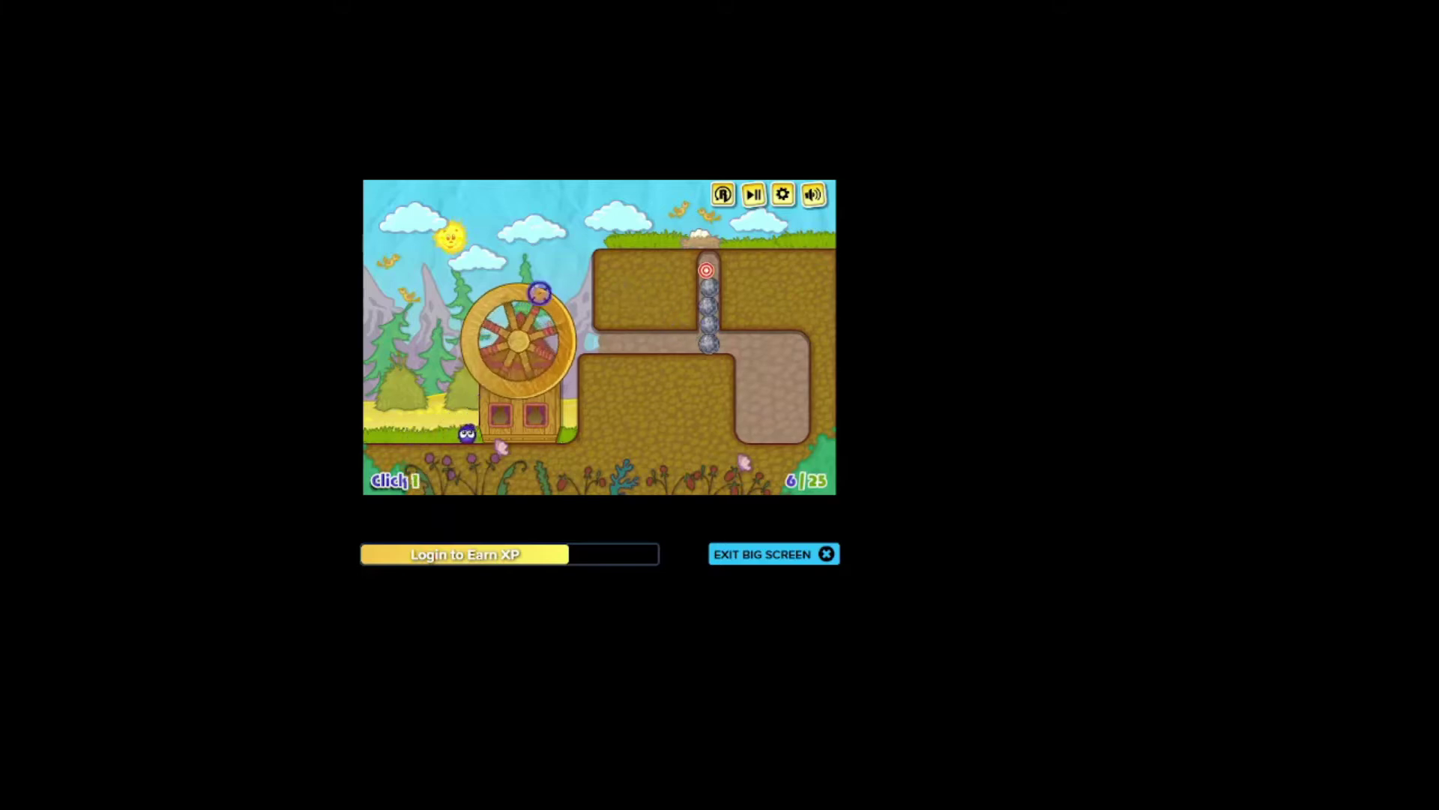
Step: Latch the blob onto the water wheel and ride it to the top in level 6
{"action": "left_click", "coordinate": [502, 295]}
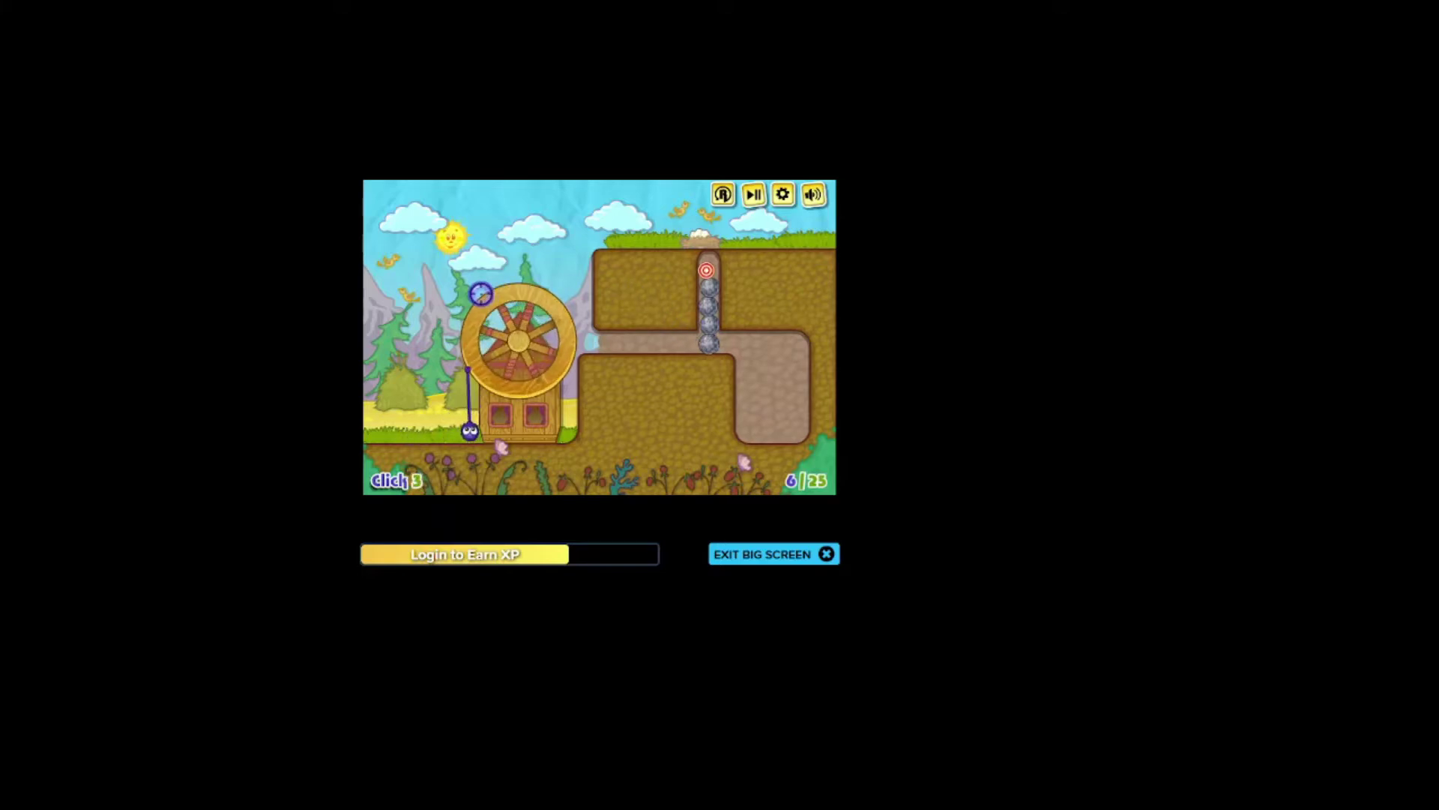
{"action": "left_click", "coordinate": [485, 295]}
{"action": "left_click", "coordinate": [480, 295]}
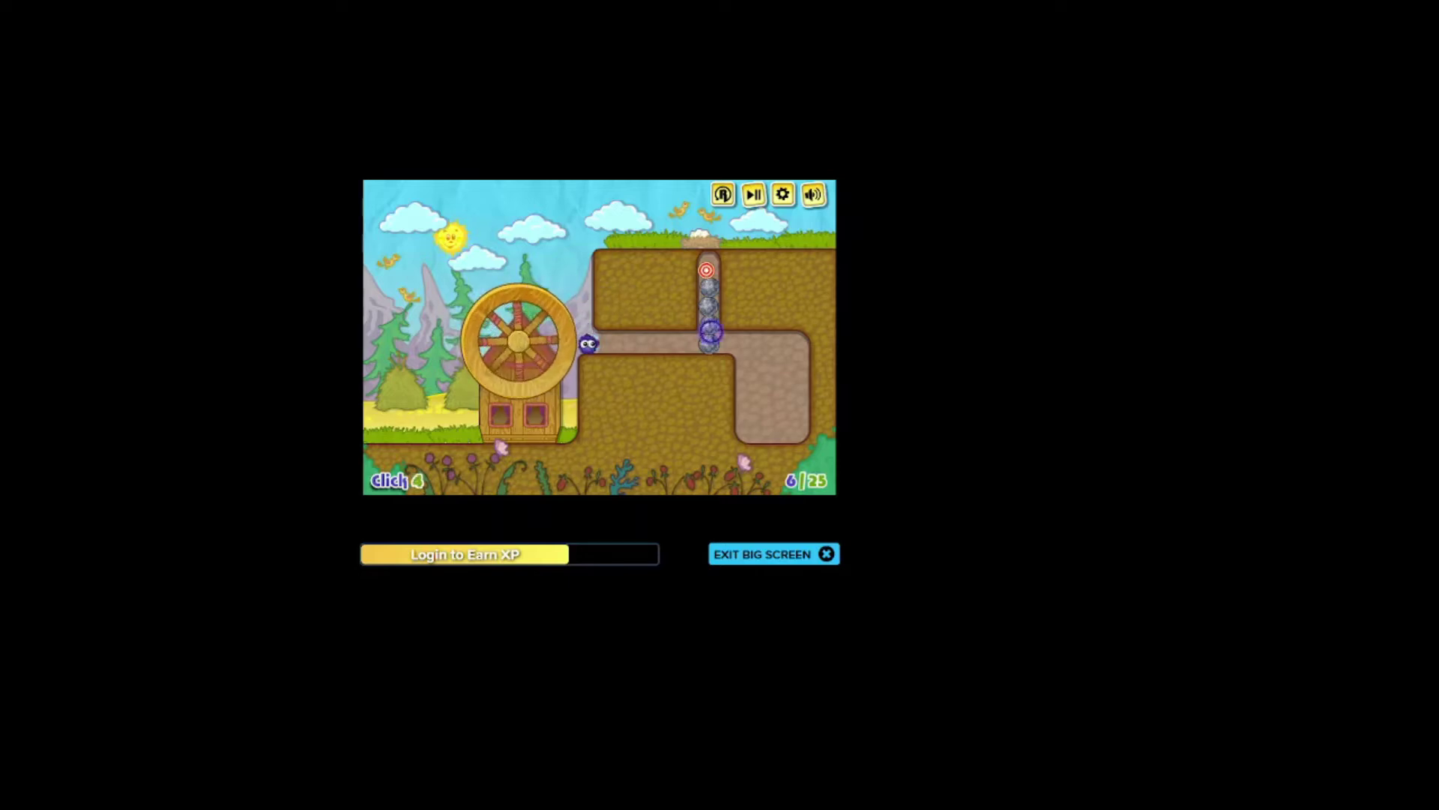
Step: Knock the boulders down the shaft, then fill level 7's pits with boulder and wheel
{"action": "left_click", "coordinate": [729, 336]}
{"action": "left_click", "coordinate": [729, 335]}
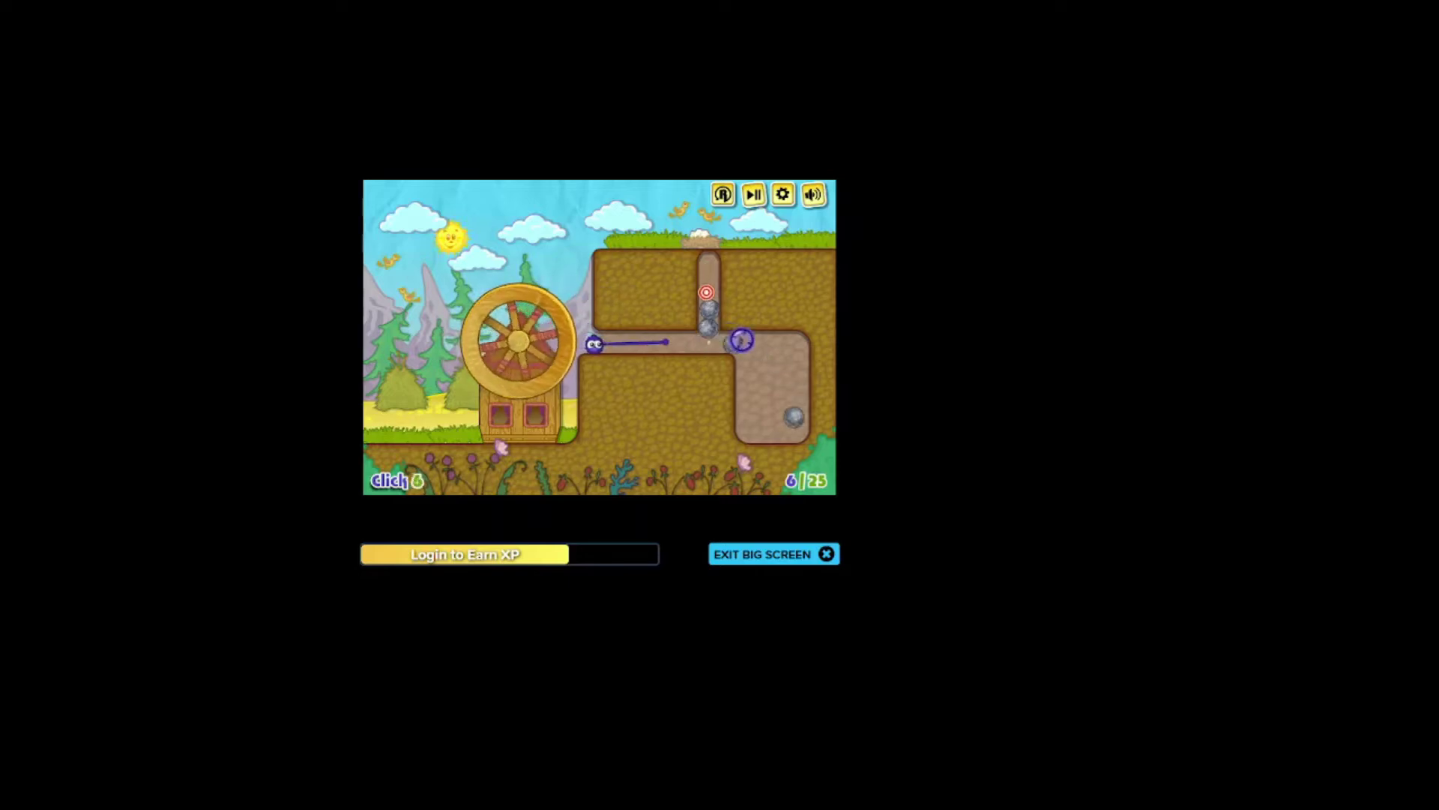
{"action": "left_click", "coordinate": [741, 339]}
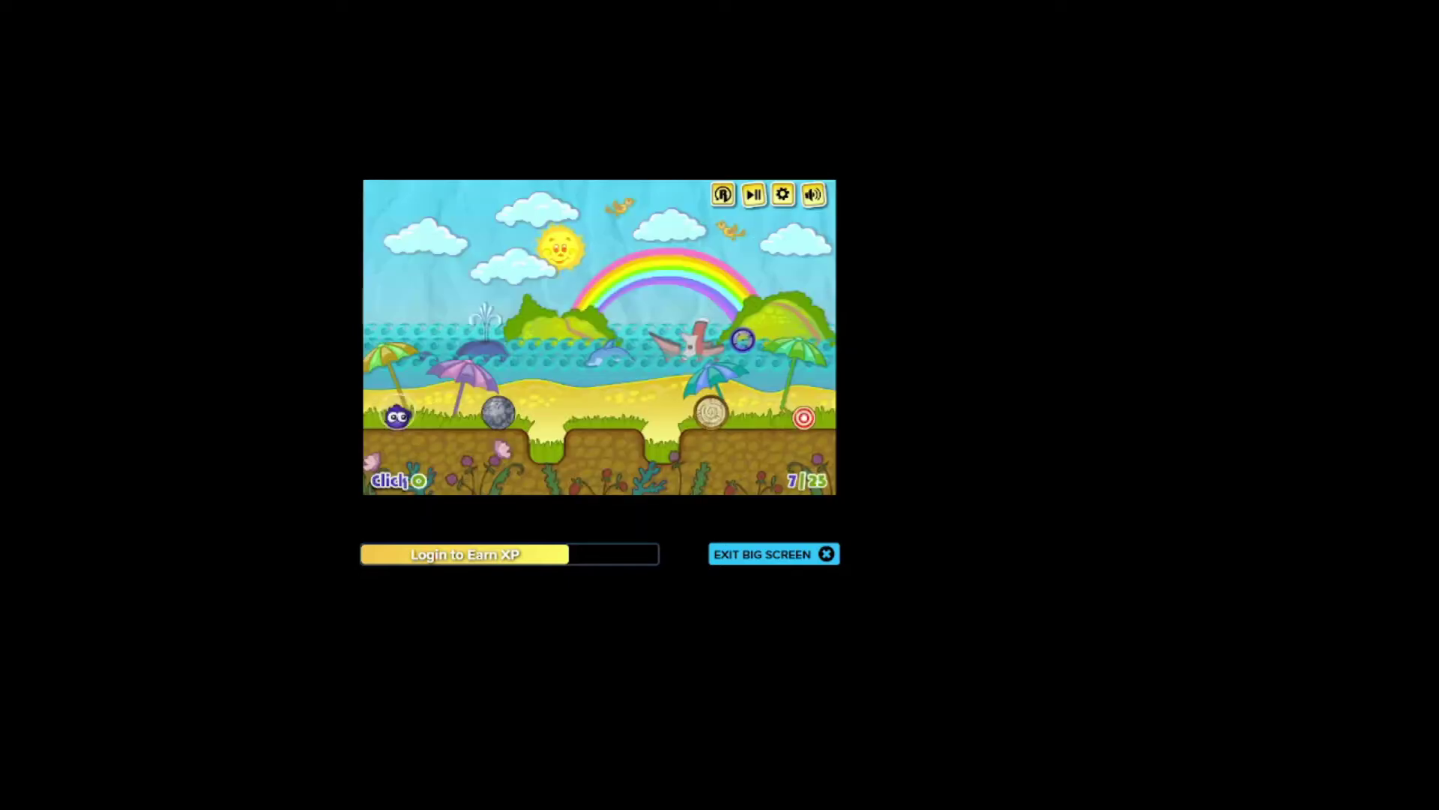
{"action": "left_click", "coordinate": [494, 413]}
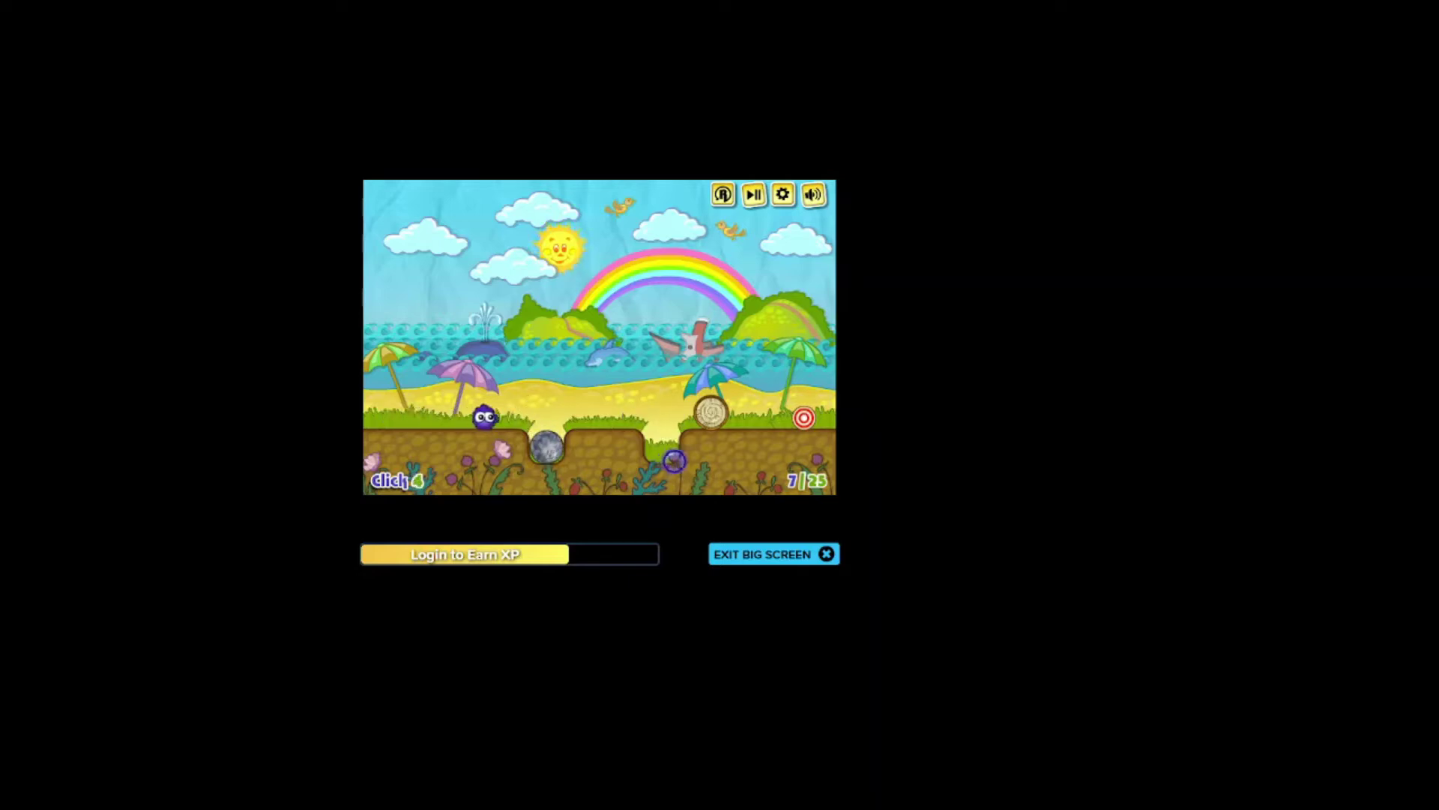
{"action": "left_click", "coordinate": [726, 432]}
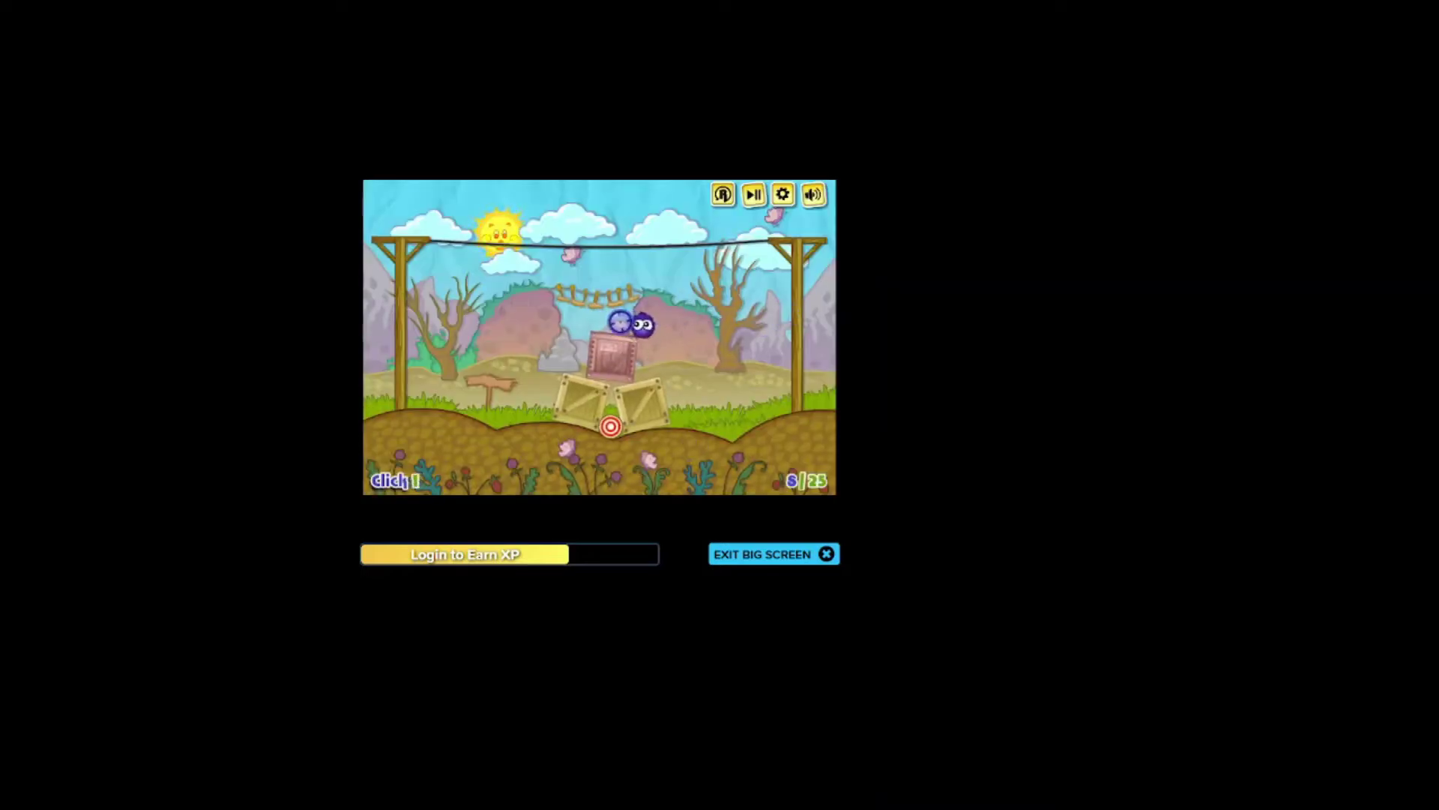
Step: Push the crates apart and drop the blob to the ground right of them
{"action": "left_click", "coordinate": [627, 377]}
{"action": "left_click", "coordinate": [567, 361]}
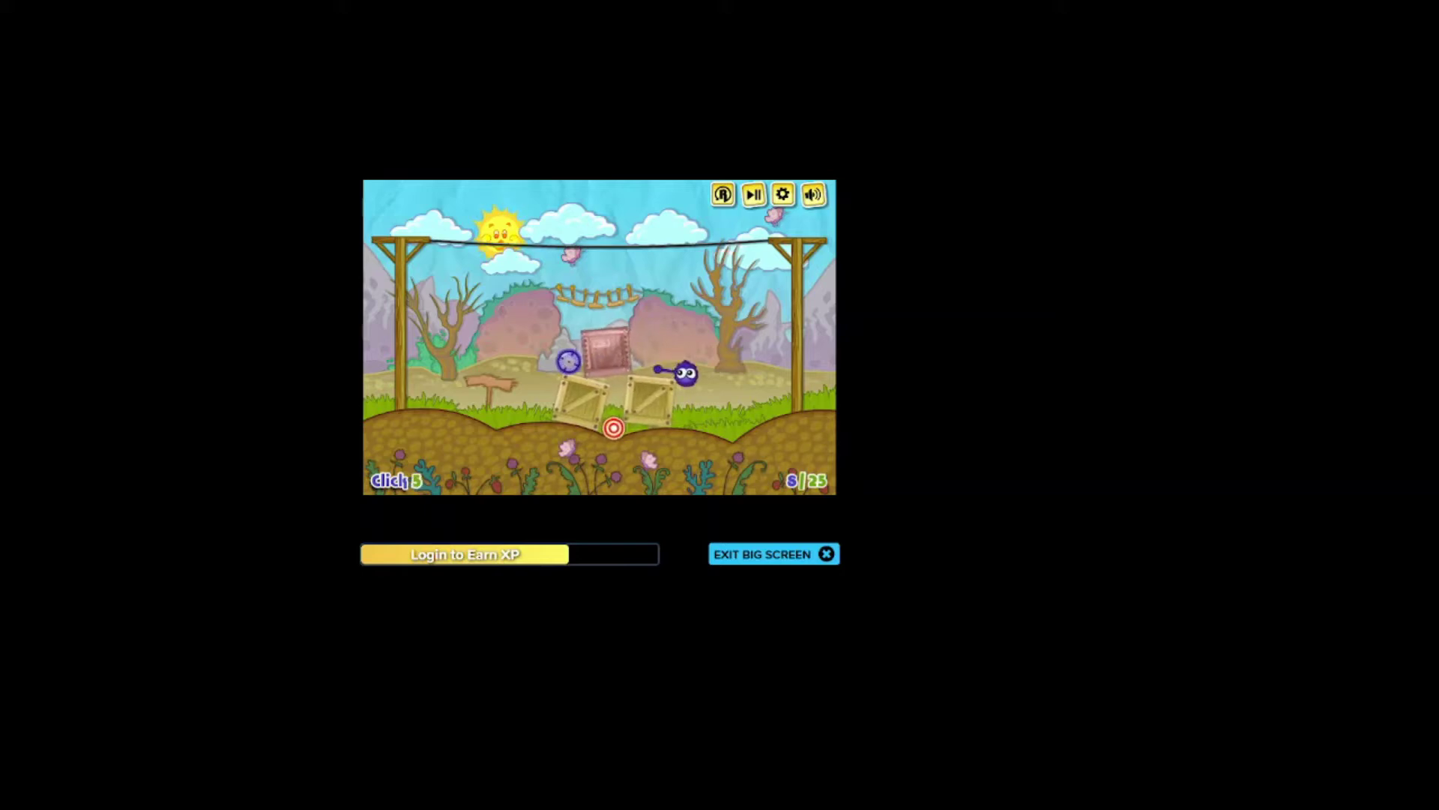
{"action": "left_click", "coordinate": [607, 348]}
{"action": "left_click", "coordinate": [585, 399]}
{"action": "left_click", "coordinate": [659, 399]}
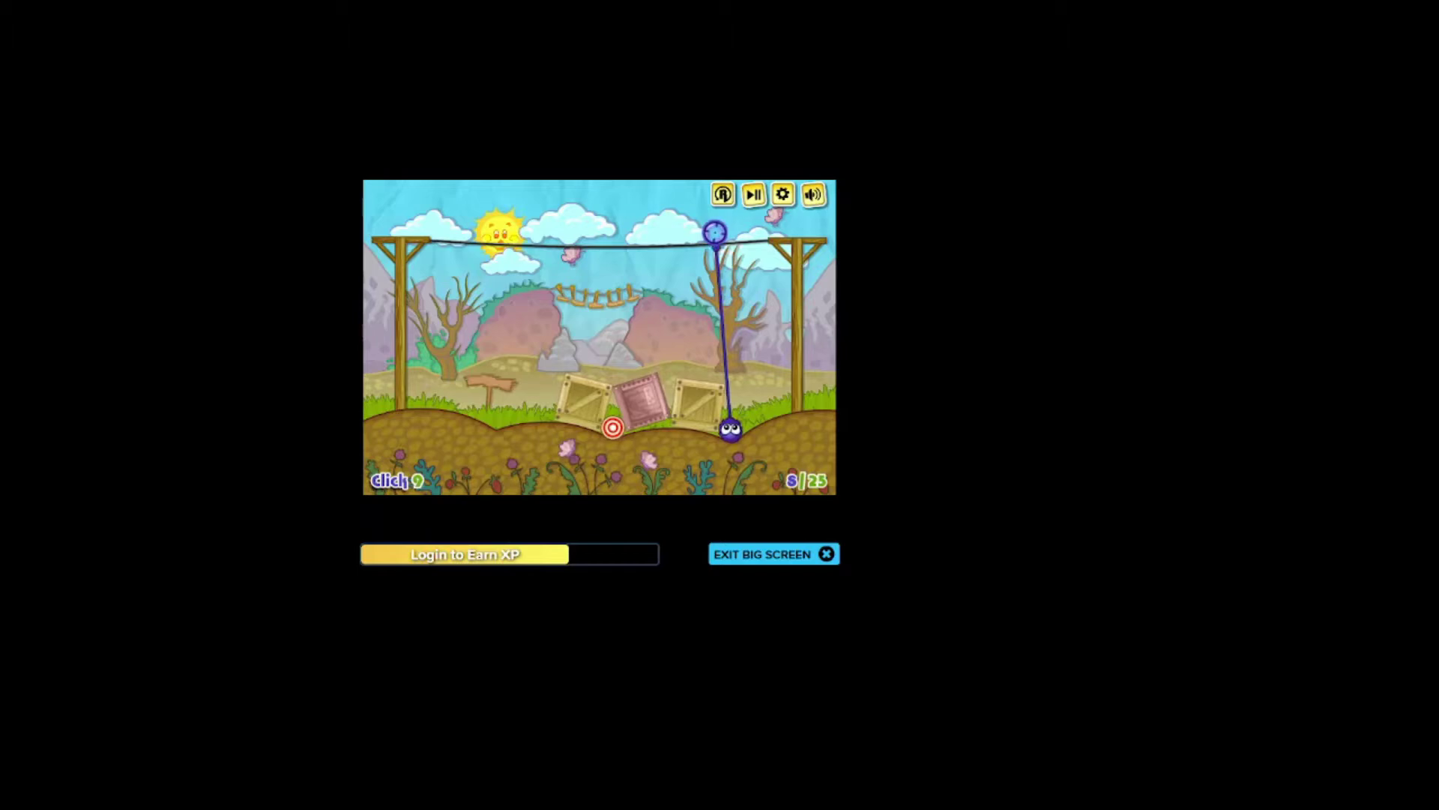
Step: Swing the blob on the wire and release it onto level 8's target
{"action": "left_click", "coordinate": [616, 245]}
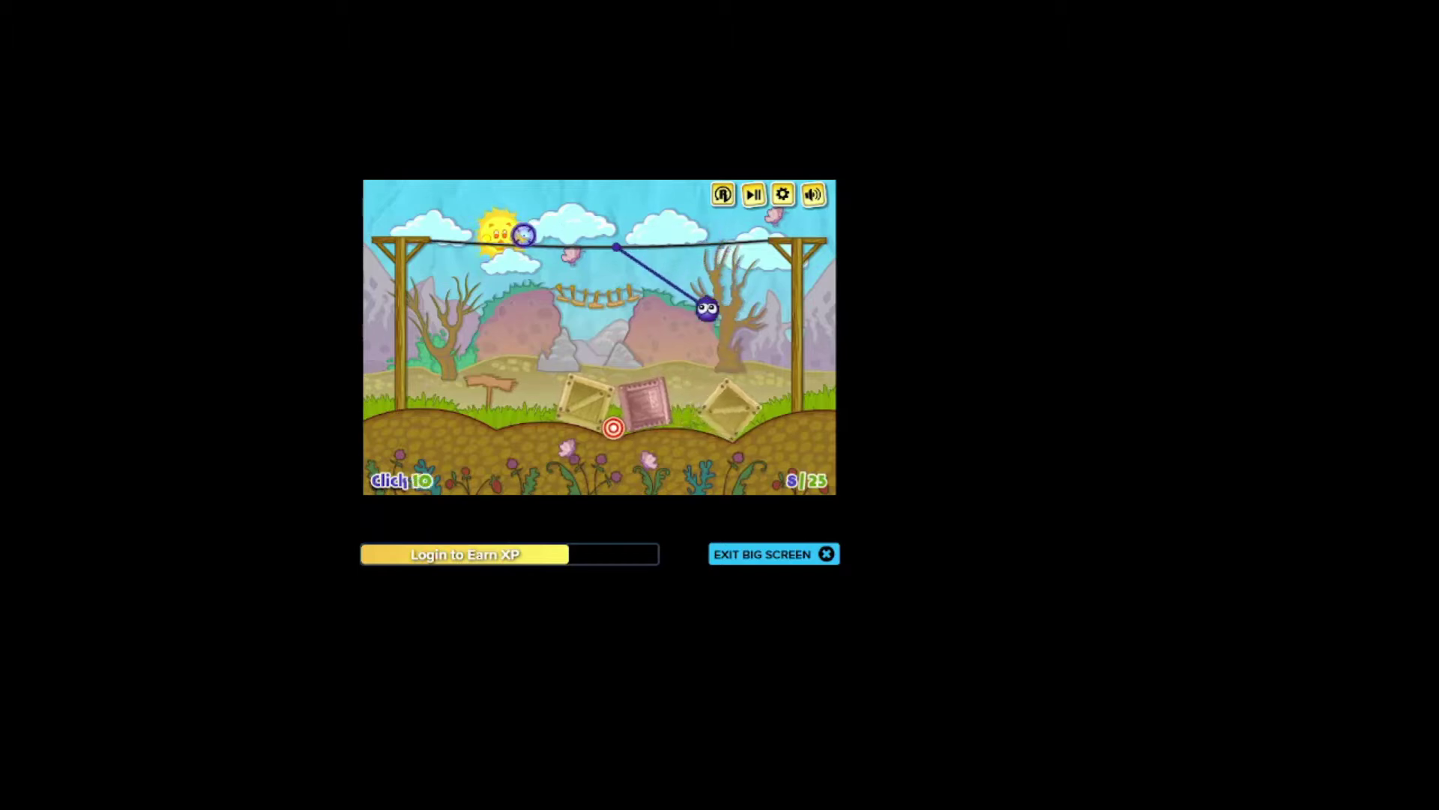
{"action": "left_click", "coordinate": [557, 342]}
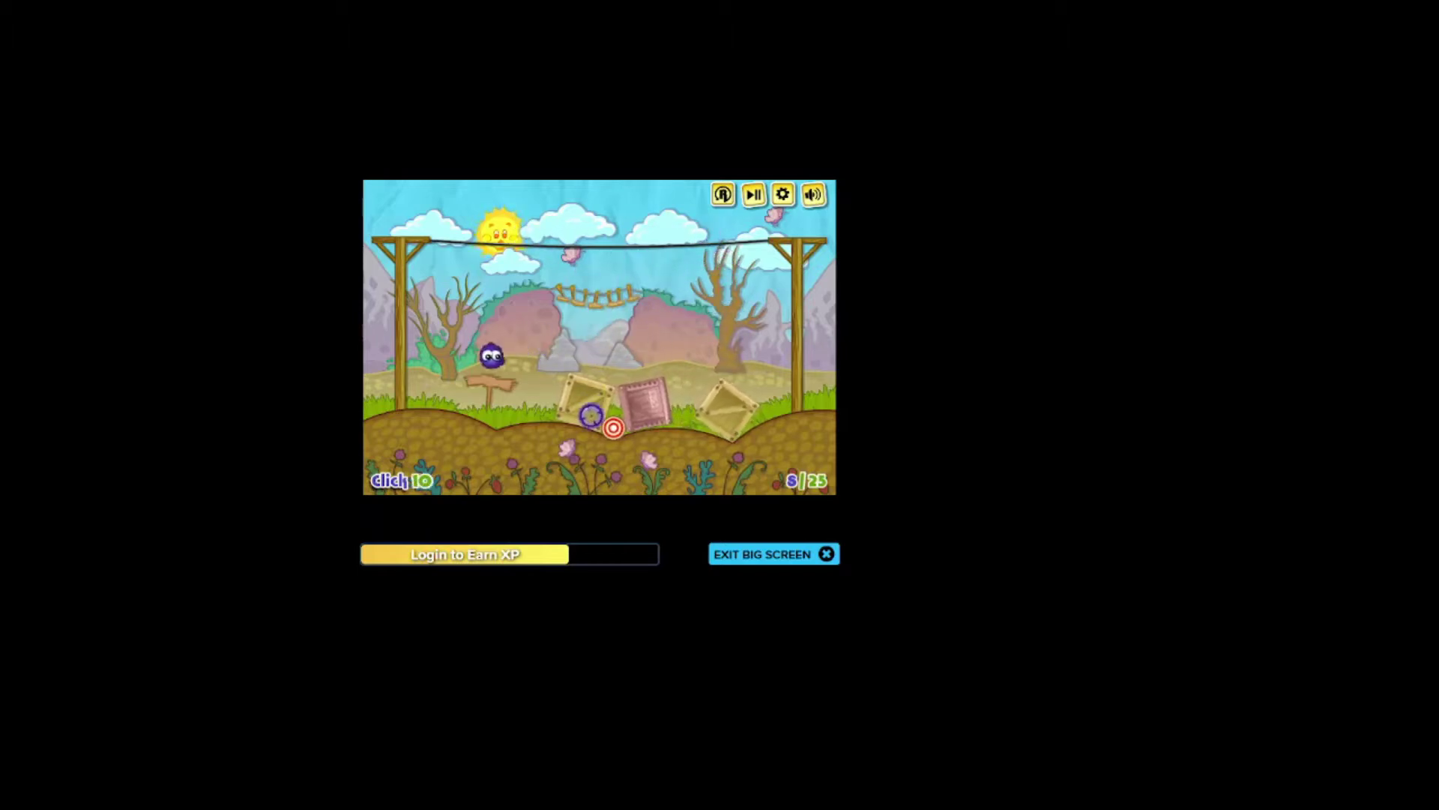
{"action": "left_click", "coordinate": [549, 304]}
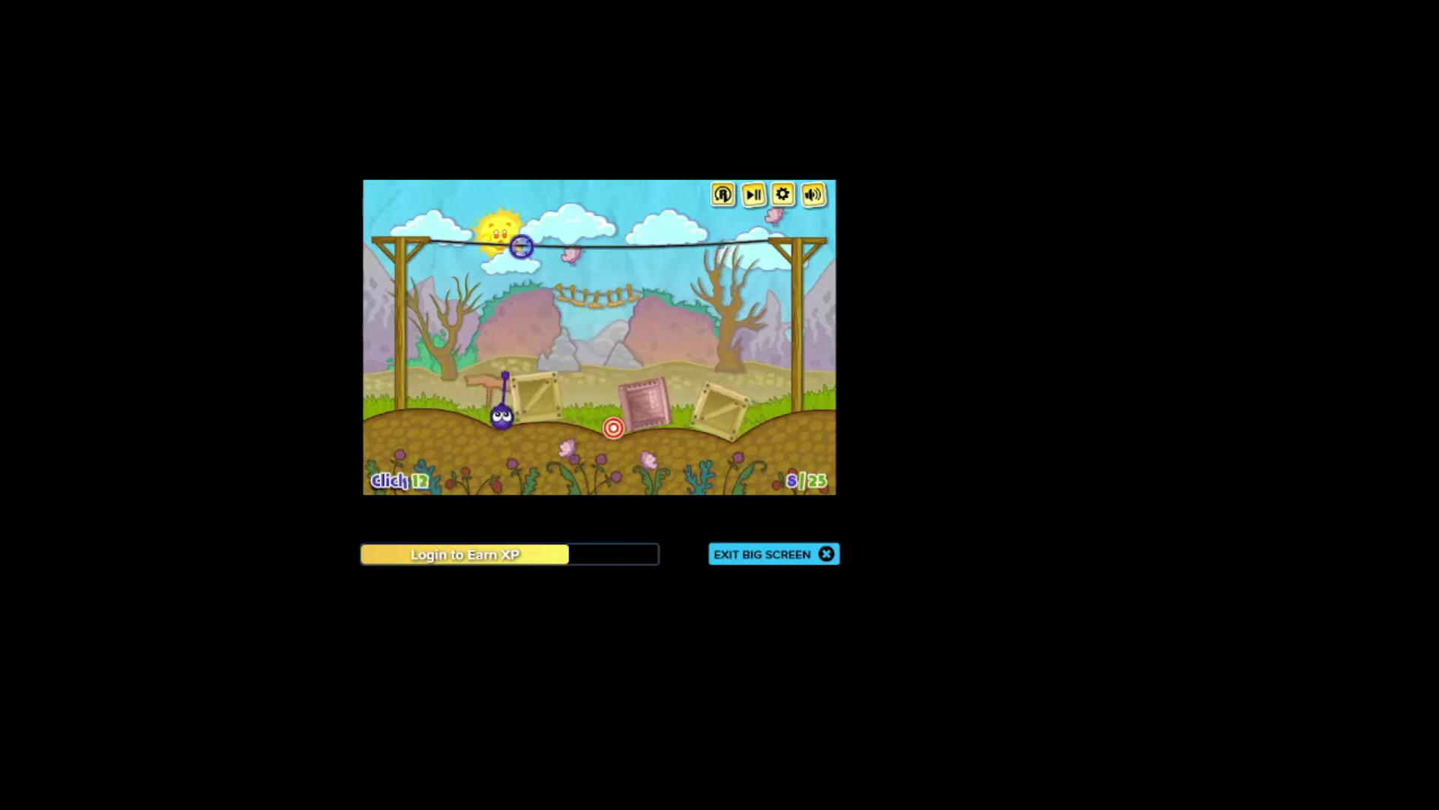
{"action": "left_click", "coordinate": [625, 455]}
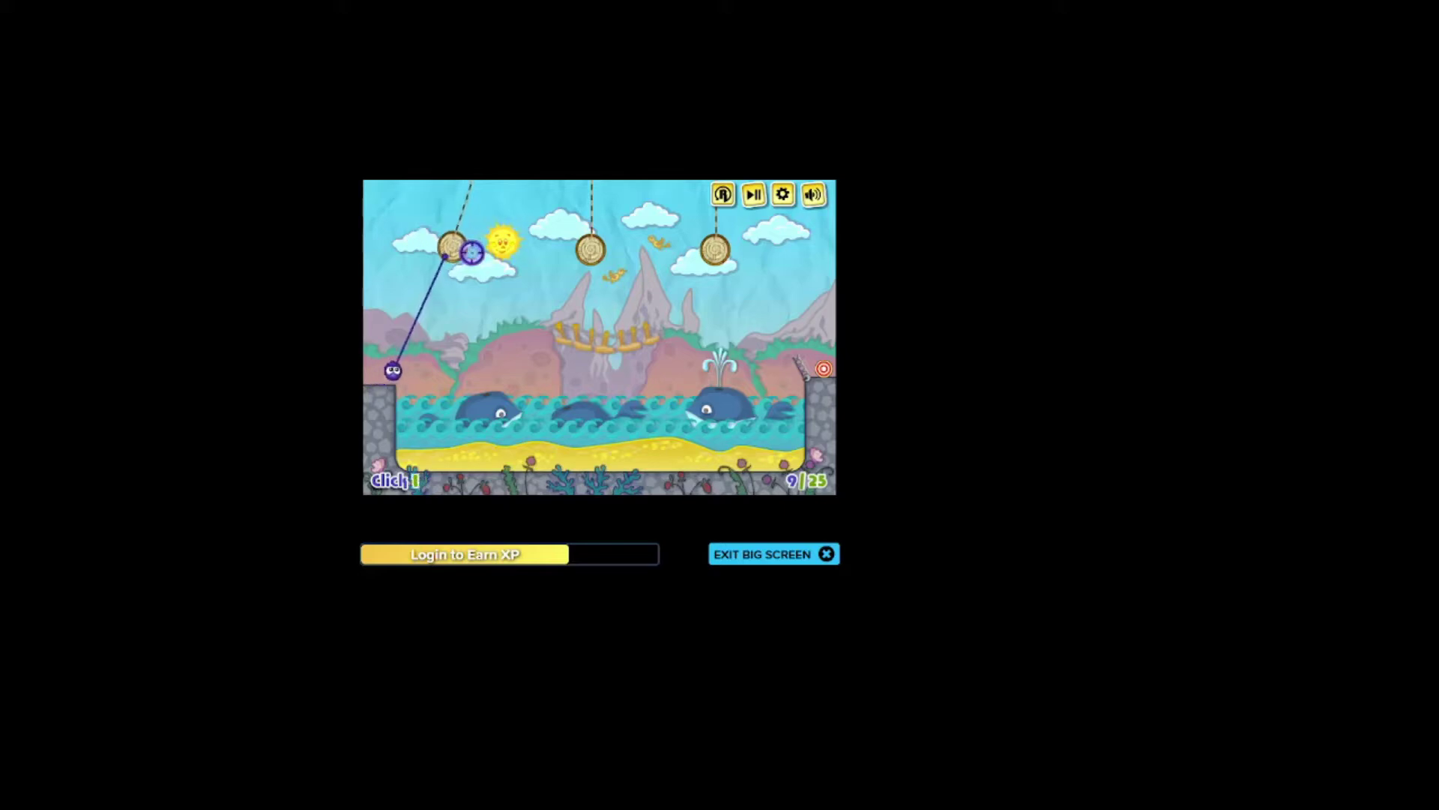
Step: Swing across the hanging medallions onto the right wall target in level 9
{"action": "left_click", "coordinate": [503, 290]}
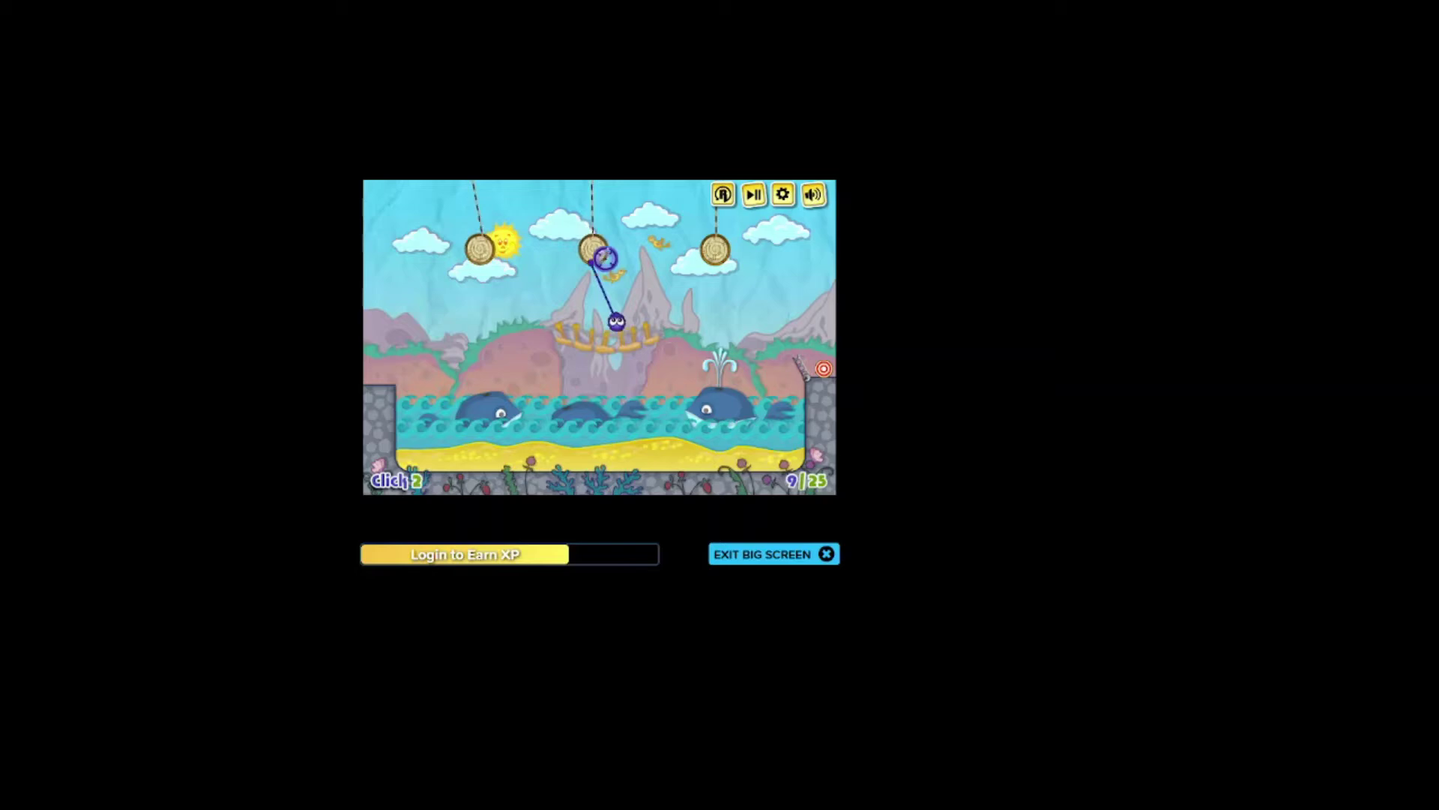
{"action": "left_click", "coordinate": [802, 366]}
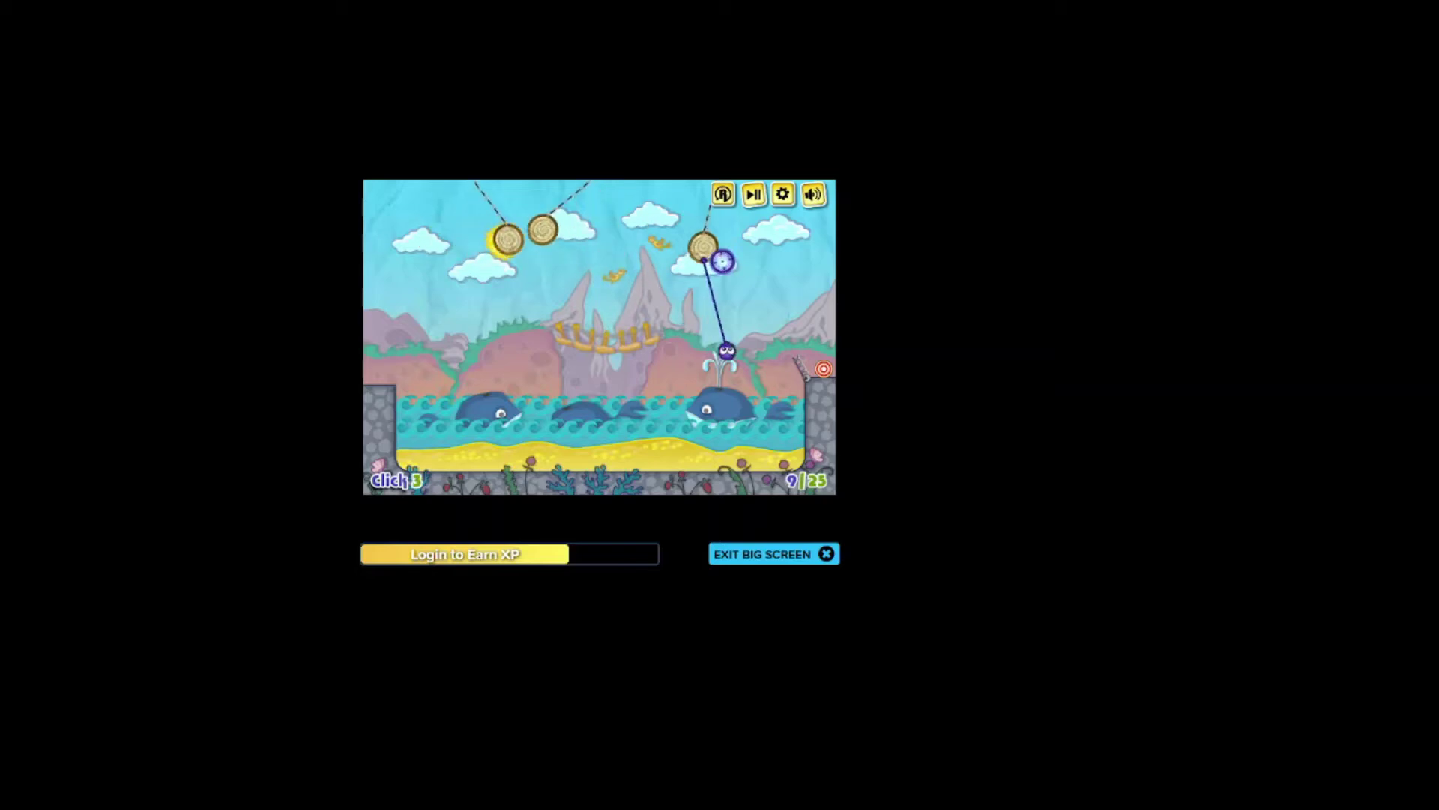
{"action": "left_click", "coordinate": [802, 366]}
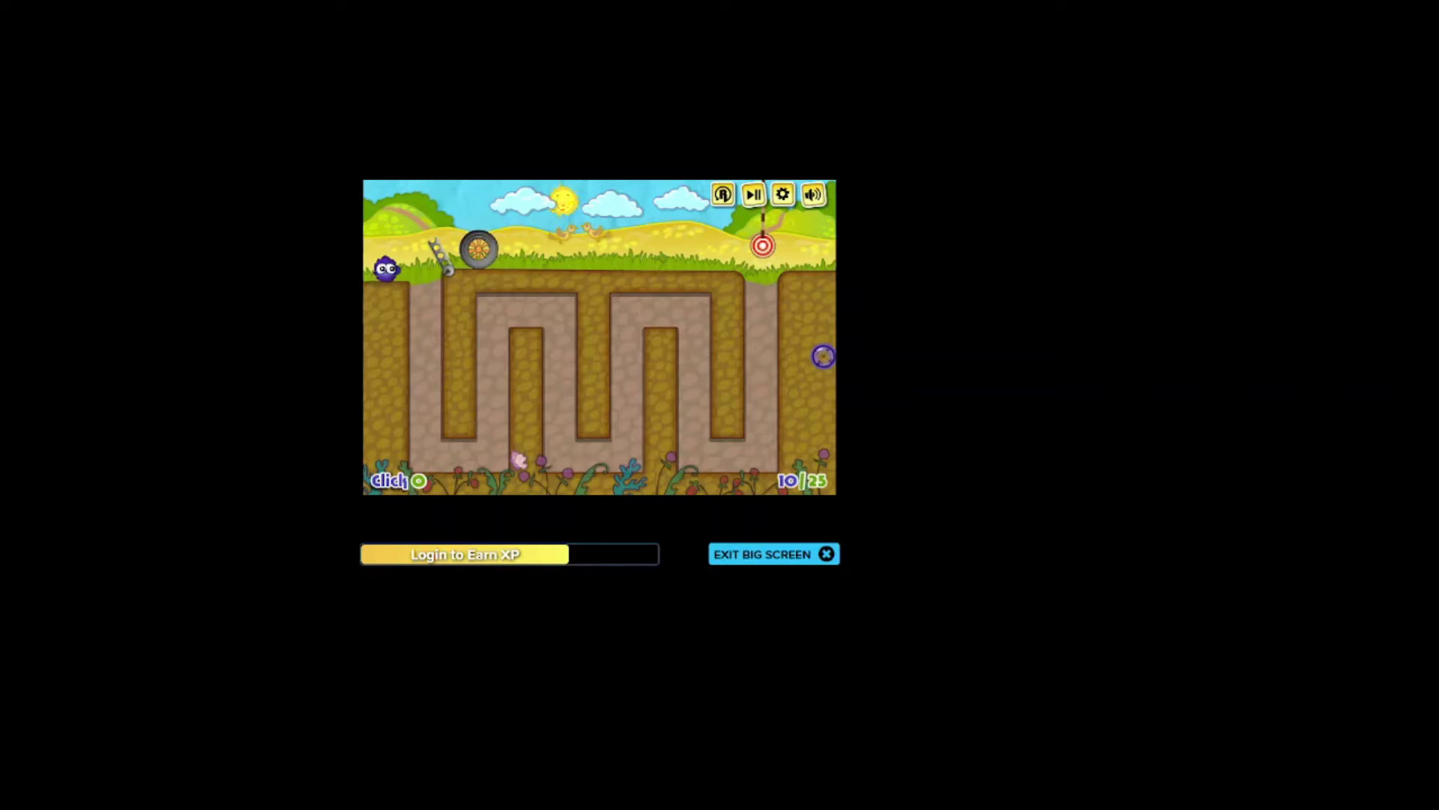
Step: Rope the blob down the left shaft, along the maze corridors, and up to the goal wheel
{"action": "left_click", "coordinate": [518, 289]}
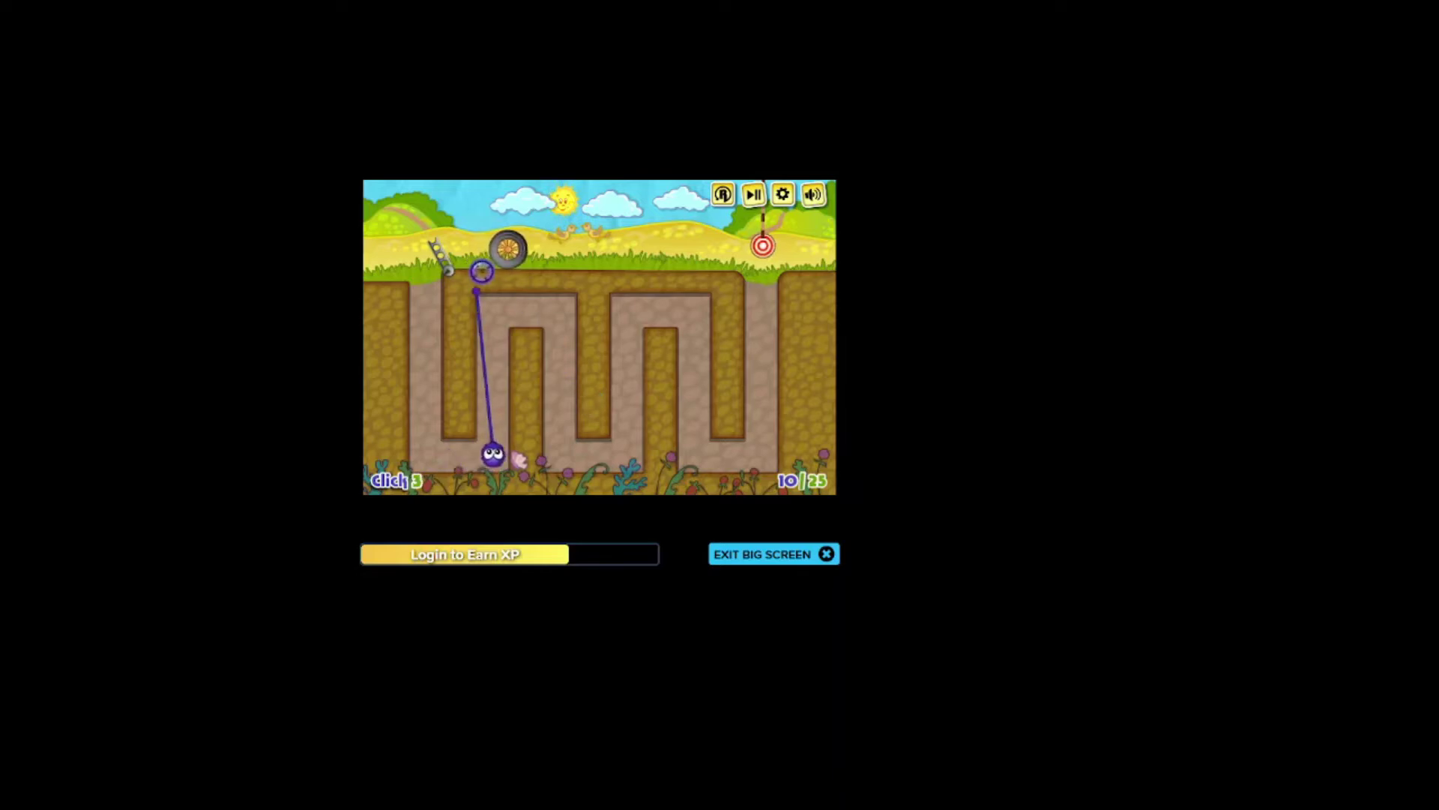
{"action": "left_click", "coordinate": [595, 313]}
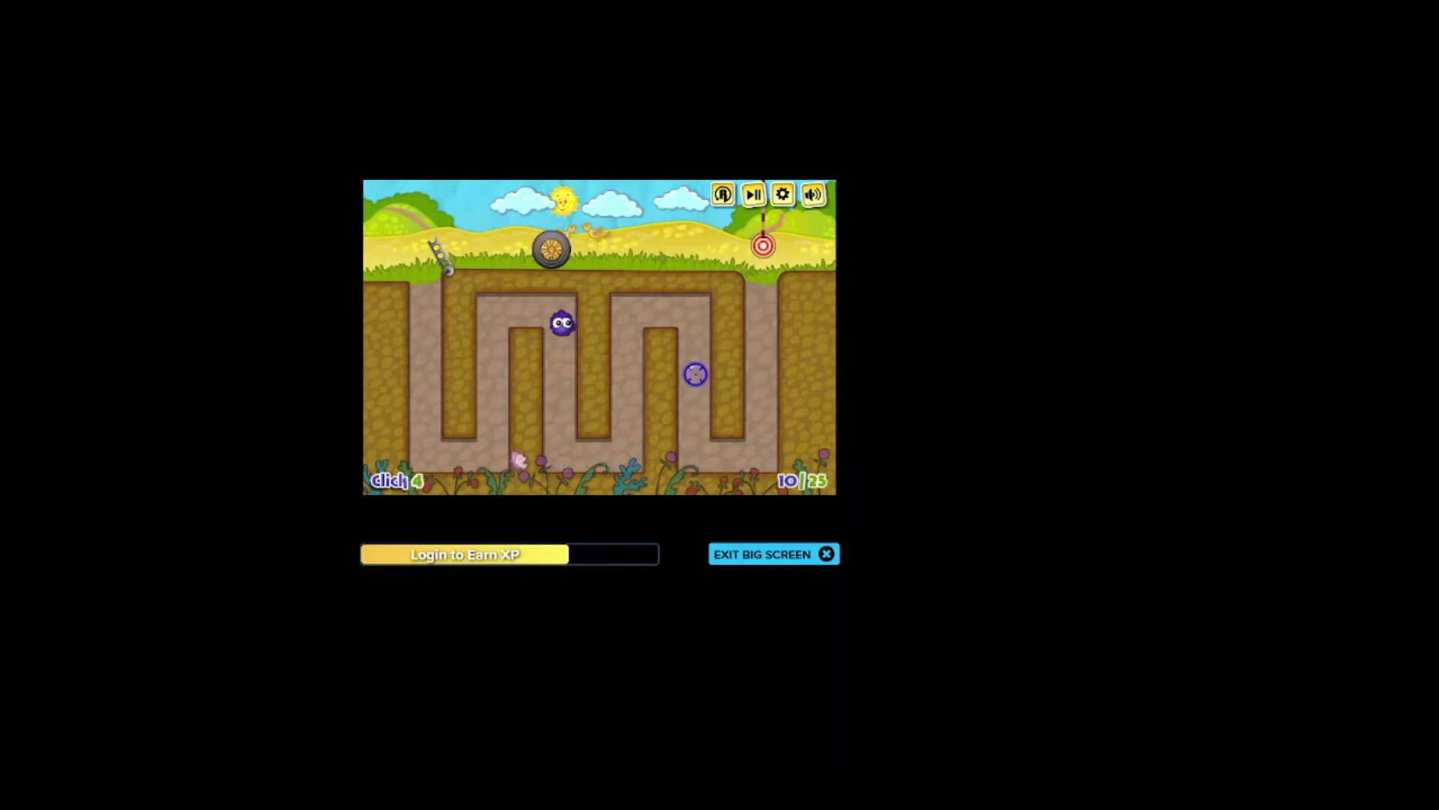
{"action": "left_click", "coordinate": [655, 441]}
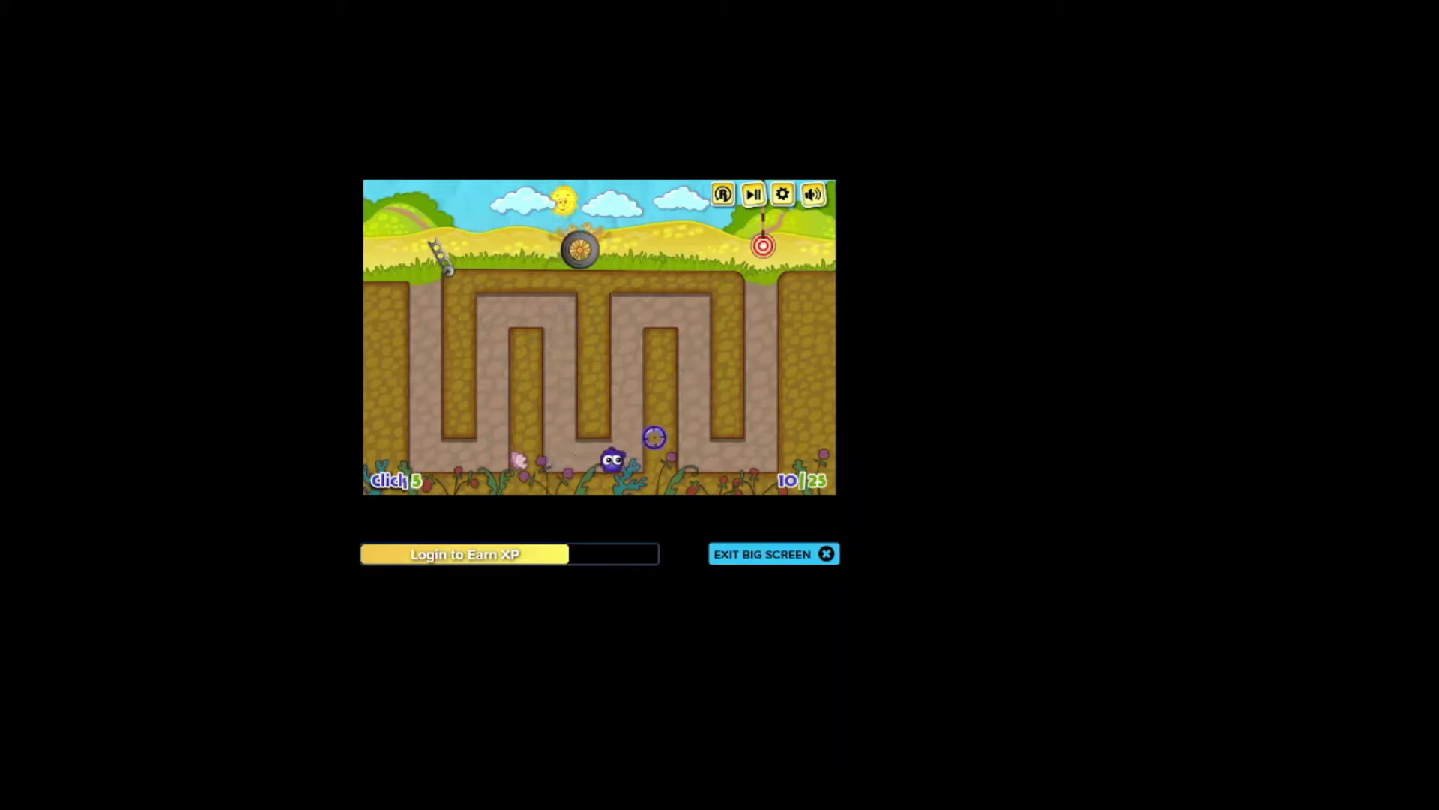
{"action": "left_click", "coordinate": [628, 416]}
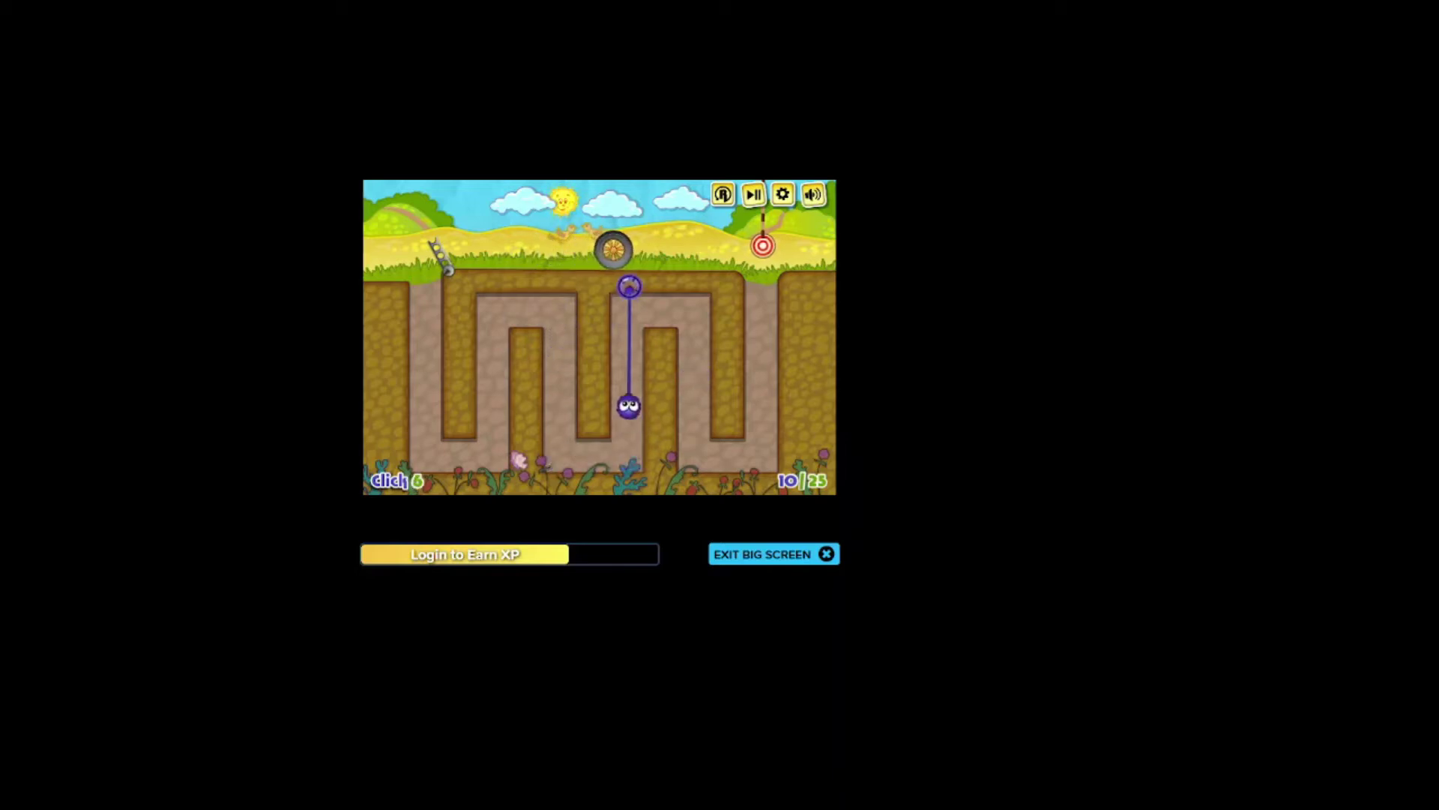
{"action": "left_click", "coordinate": [714, 310]}
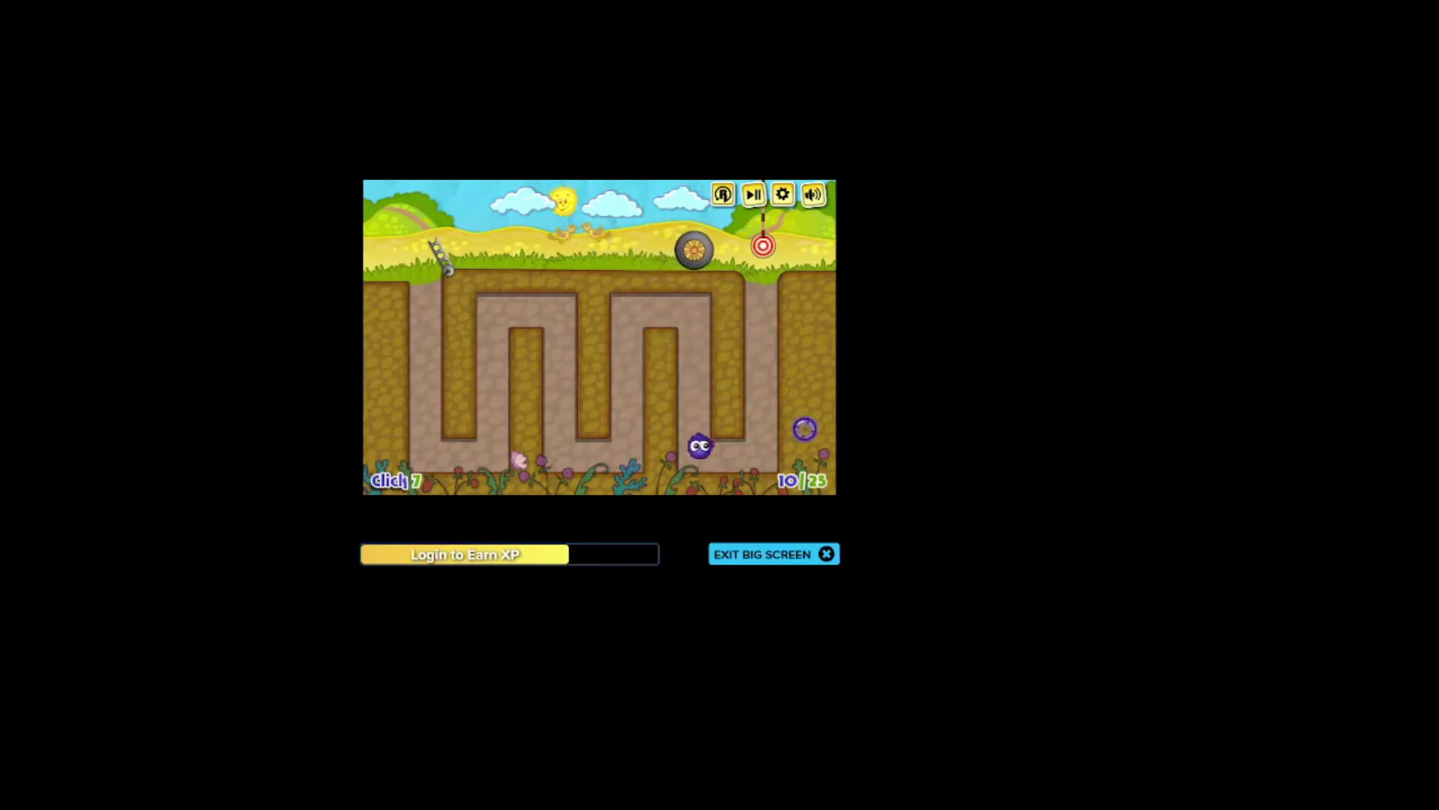
{"action": "left_click", "coordinate": [800, 421]}
{"action": "left_click", "coordinate": [761, 245]}
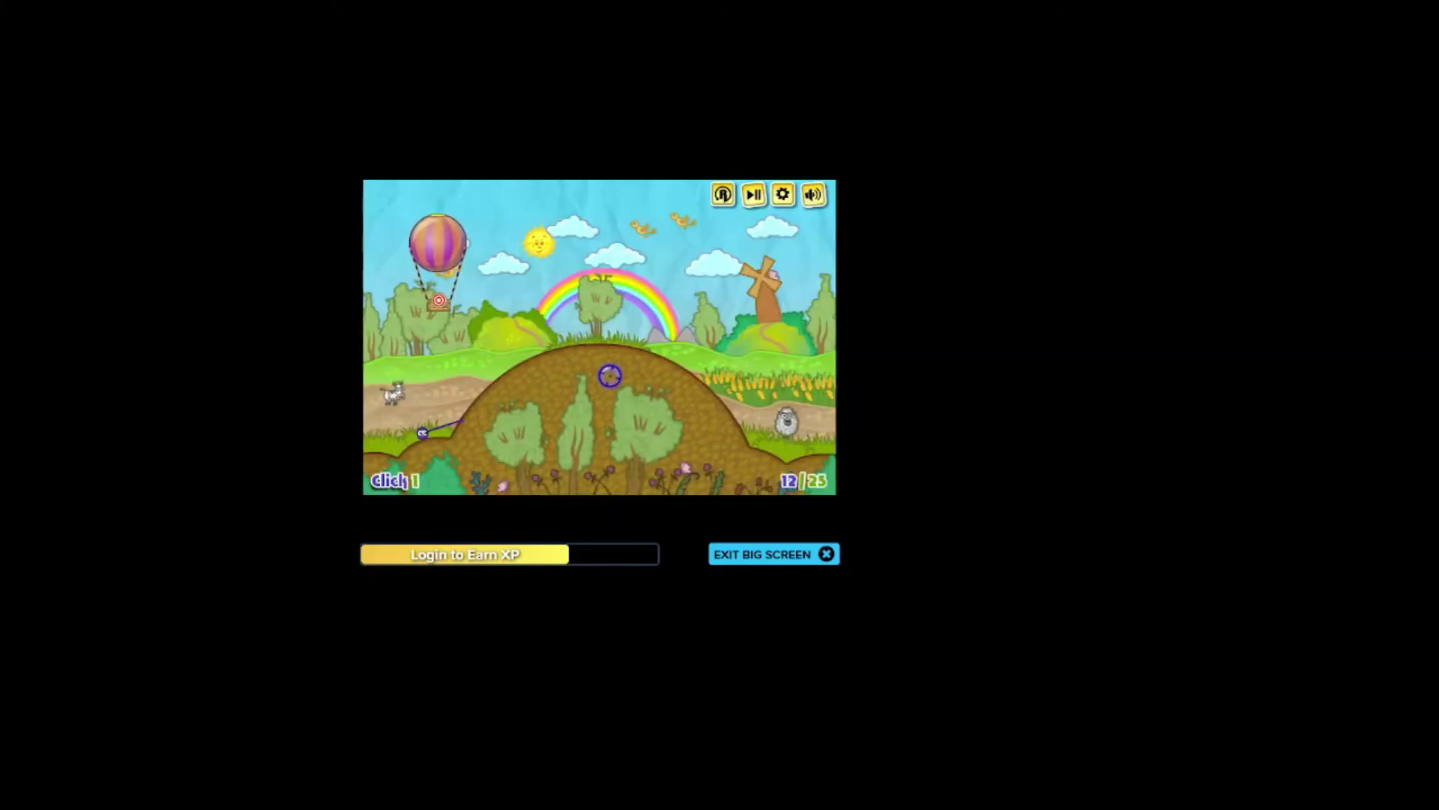
Step: Climb the creature up the hill and swing it toward the balloon basket
{"action": "left_click", "coordinate": [605, 315]}
{"action": "left_click", "coordinate": [602, 333]}
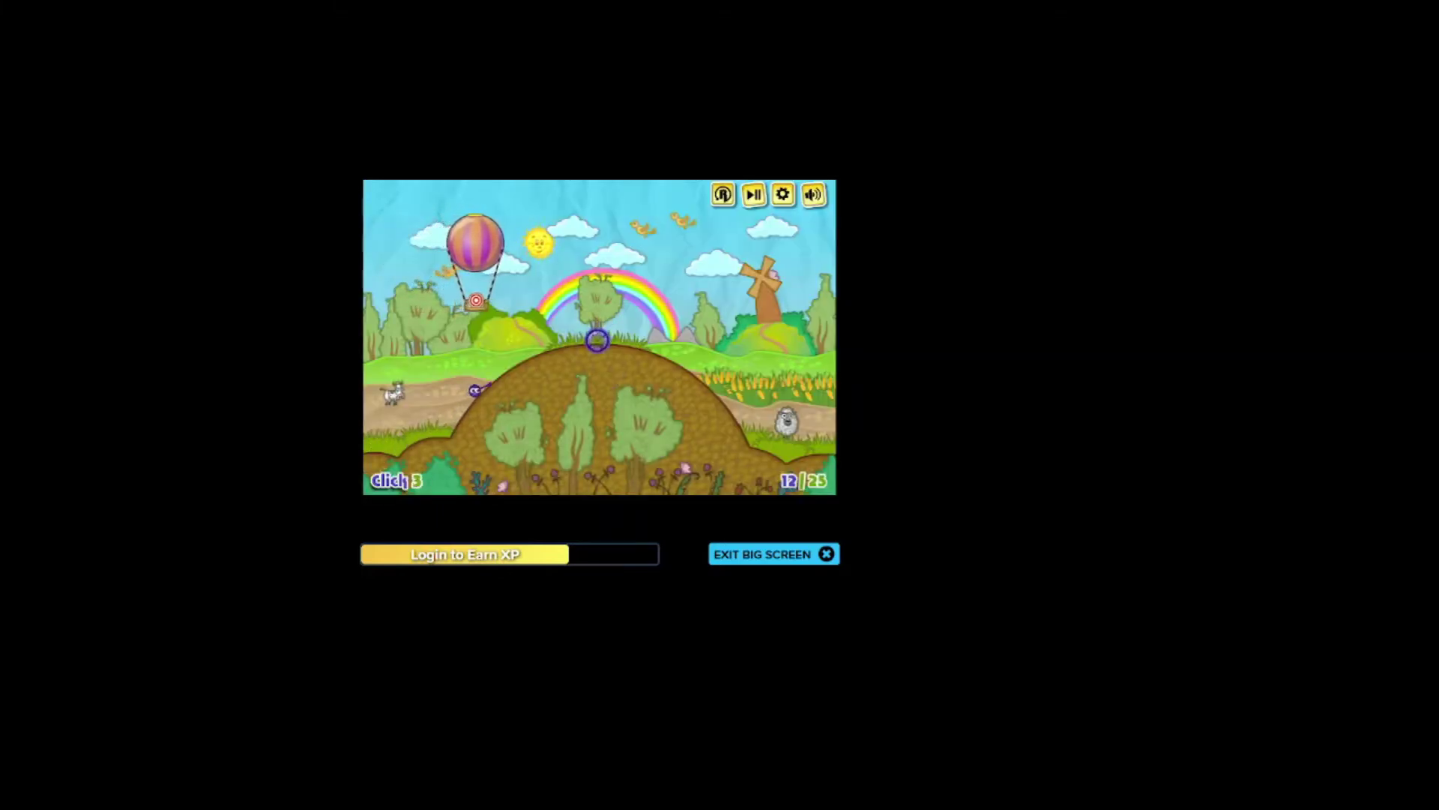
{"action": "left_click", "coordinate": [597, 339]}
{"action": "left_click", "coordinate": [605, 340]}
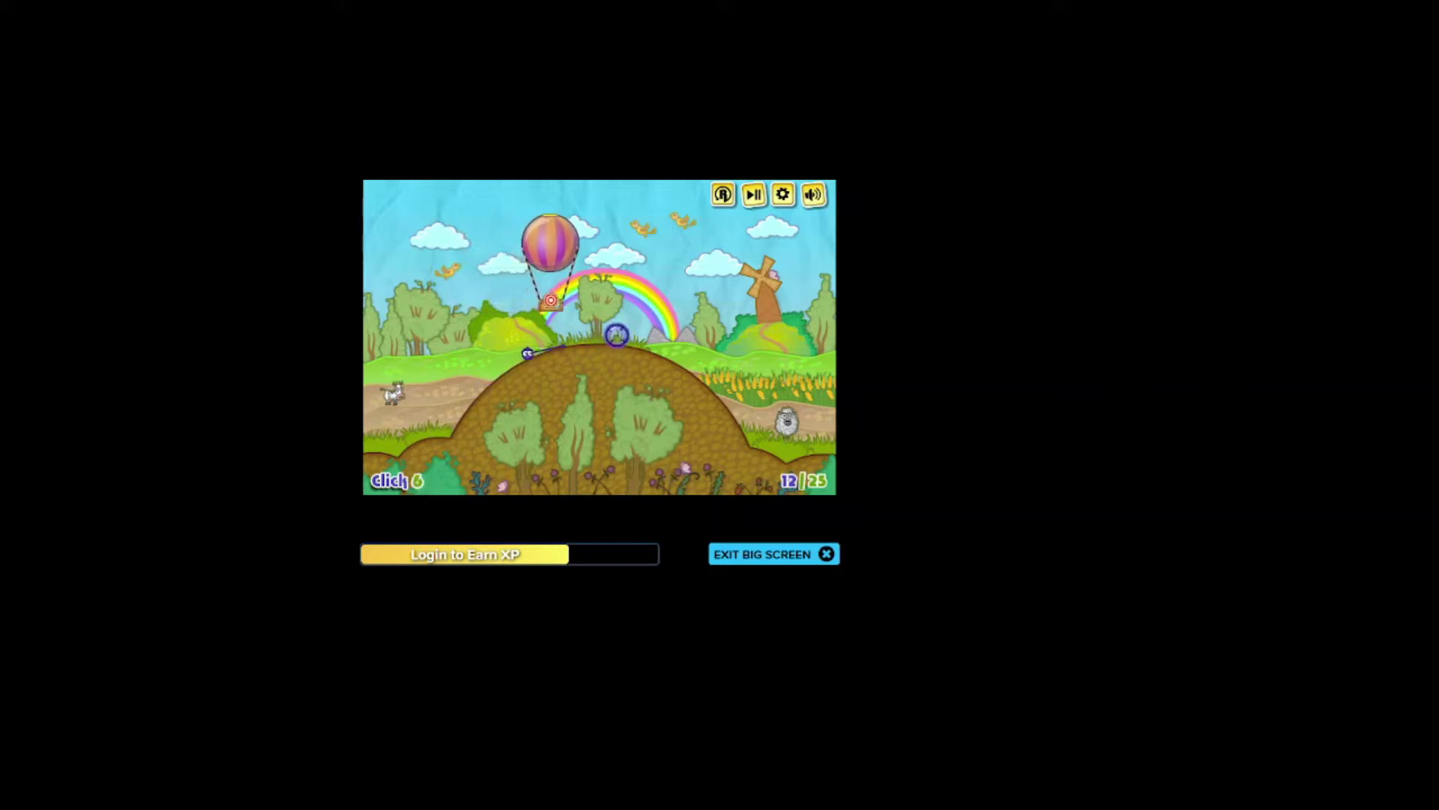
{"action": "left_click", "coordinate": [607, 338]}
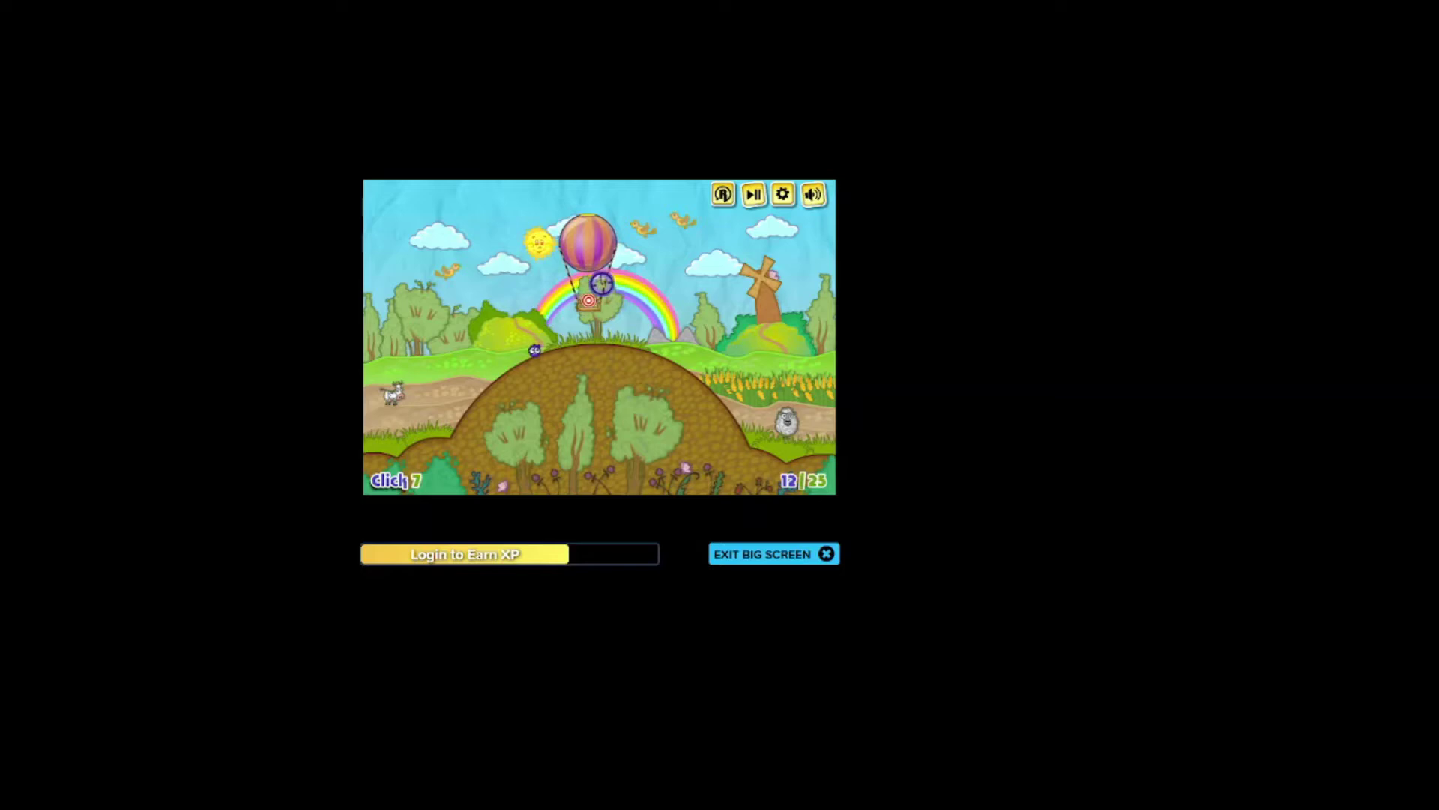
{"action": "left_click", "coordinate": [534, 350]}
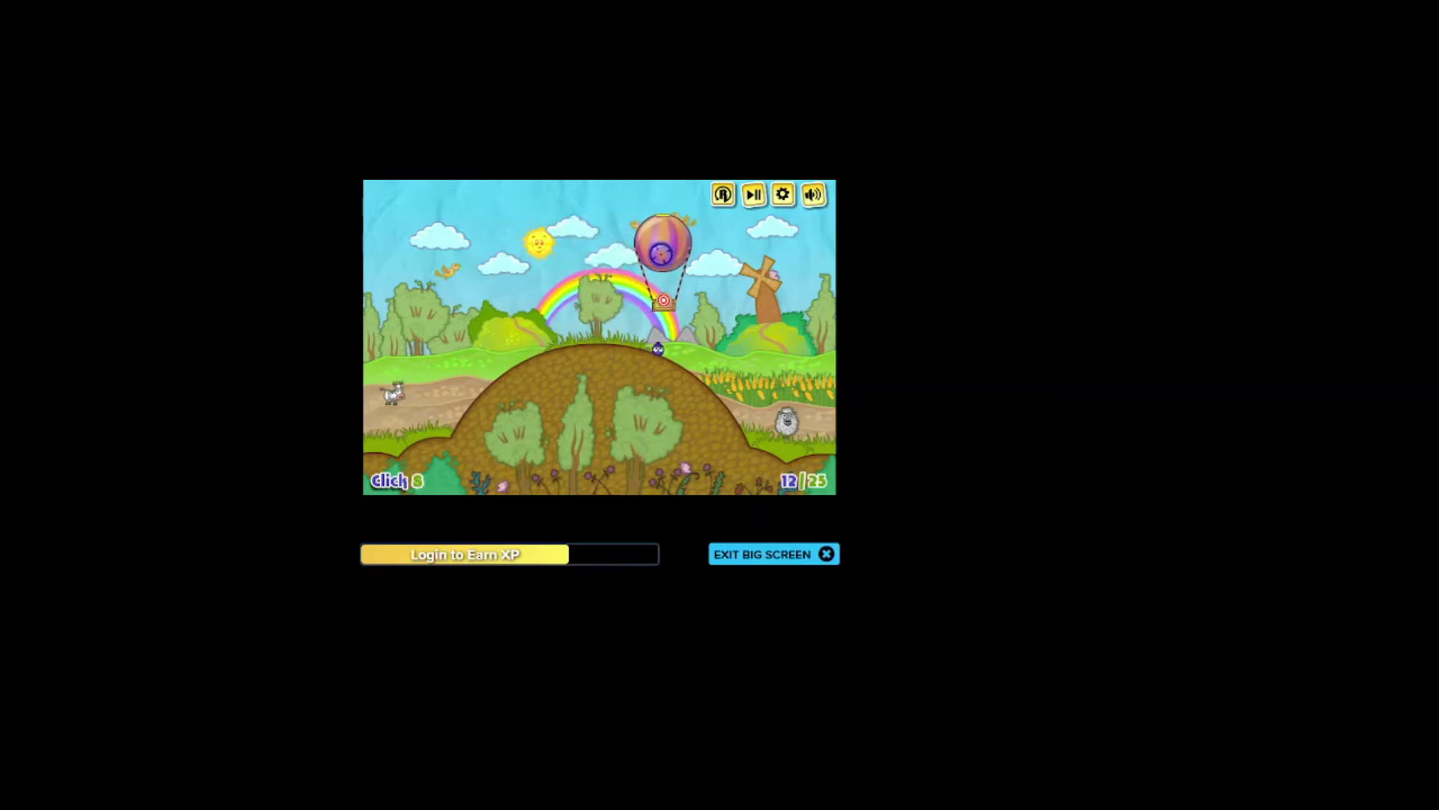
Step: Attach the creature to the balloon's rope, then let go of it
{"action": "left_click", "coordinate": [670, 315]}
{"action": "left_click", "coordinate": [687, 338]}
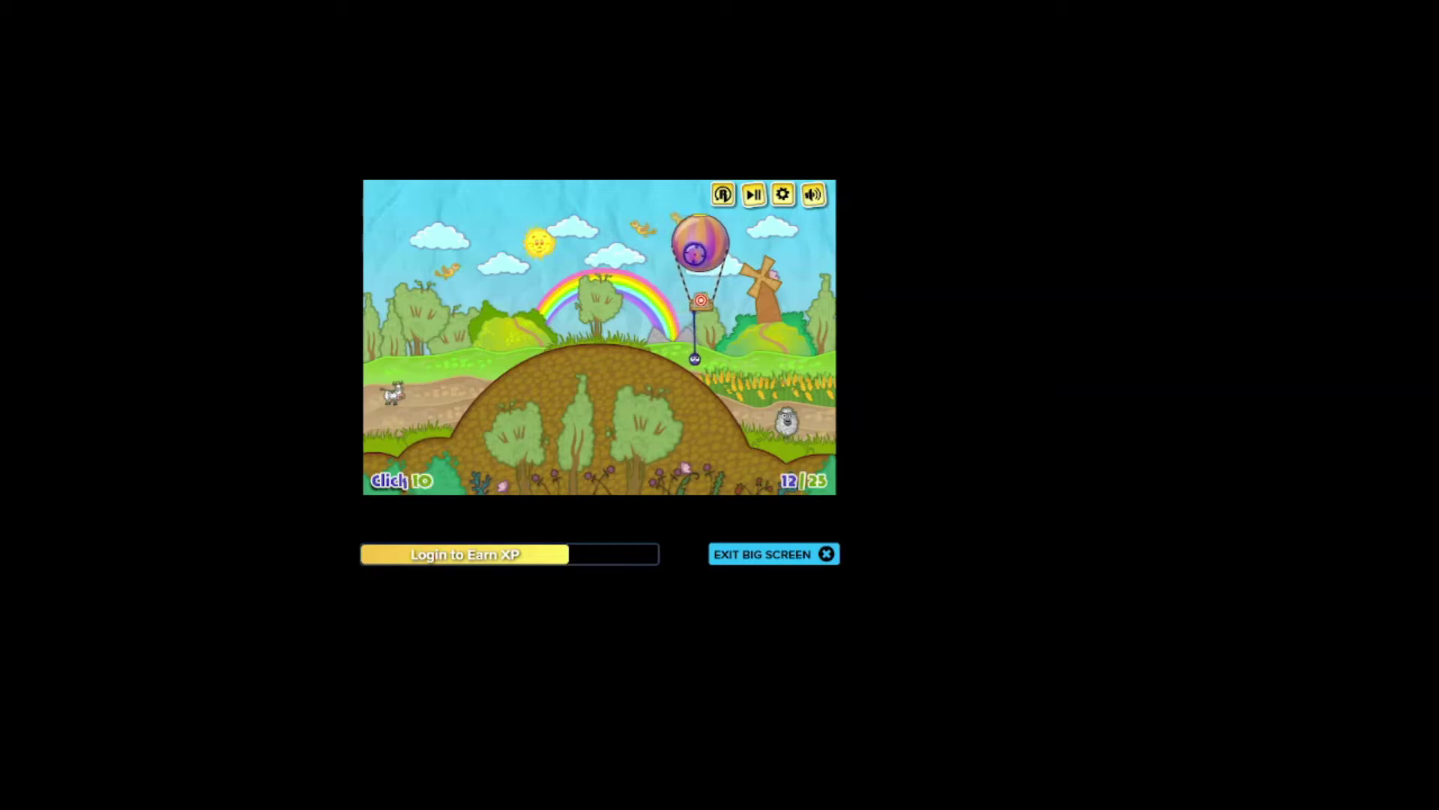
{"action": "left_click", "coordinate": [708, 334]}
{"action": "left_click", "coordinate": [721, 382]}
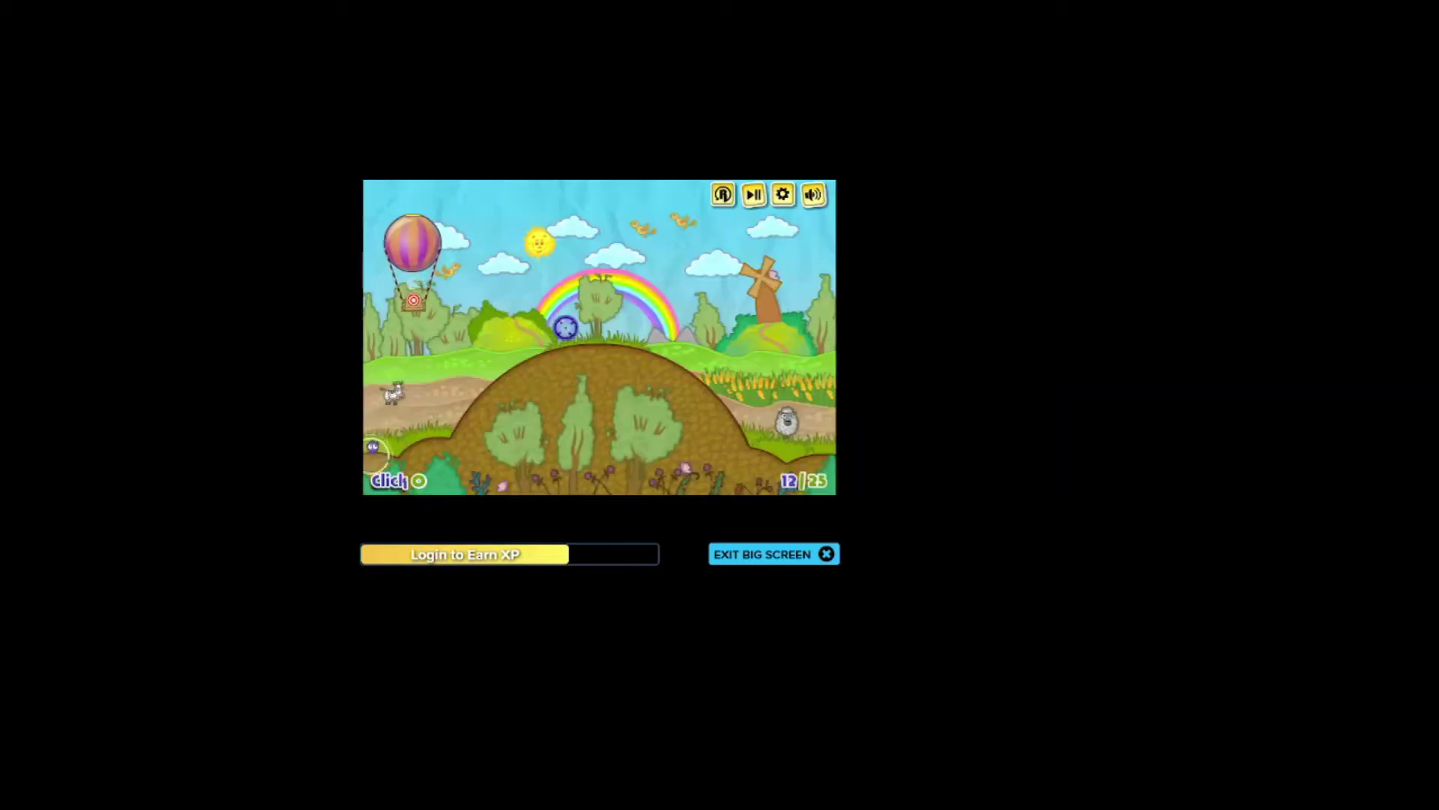
Step: Shoot the creature's arm back to the hill and pull it onto the dirt slope
{"action": "left_click", "coordinate": [500, 383]}
{"action": "left_click", "coordinate": [443, 364]}
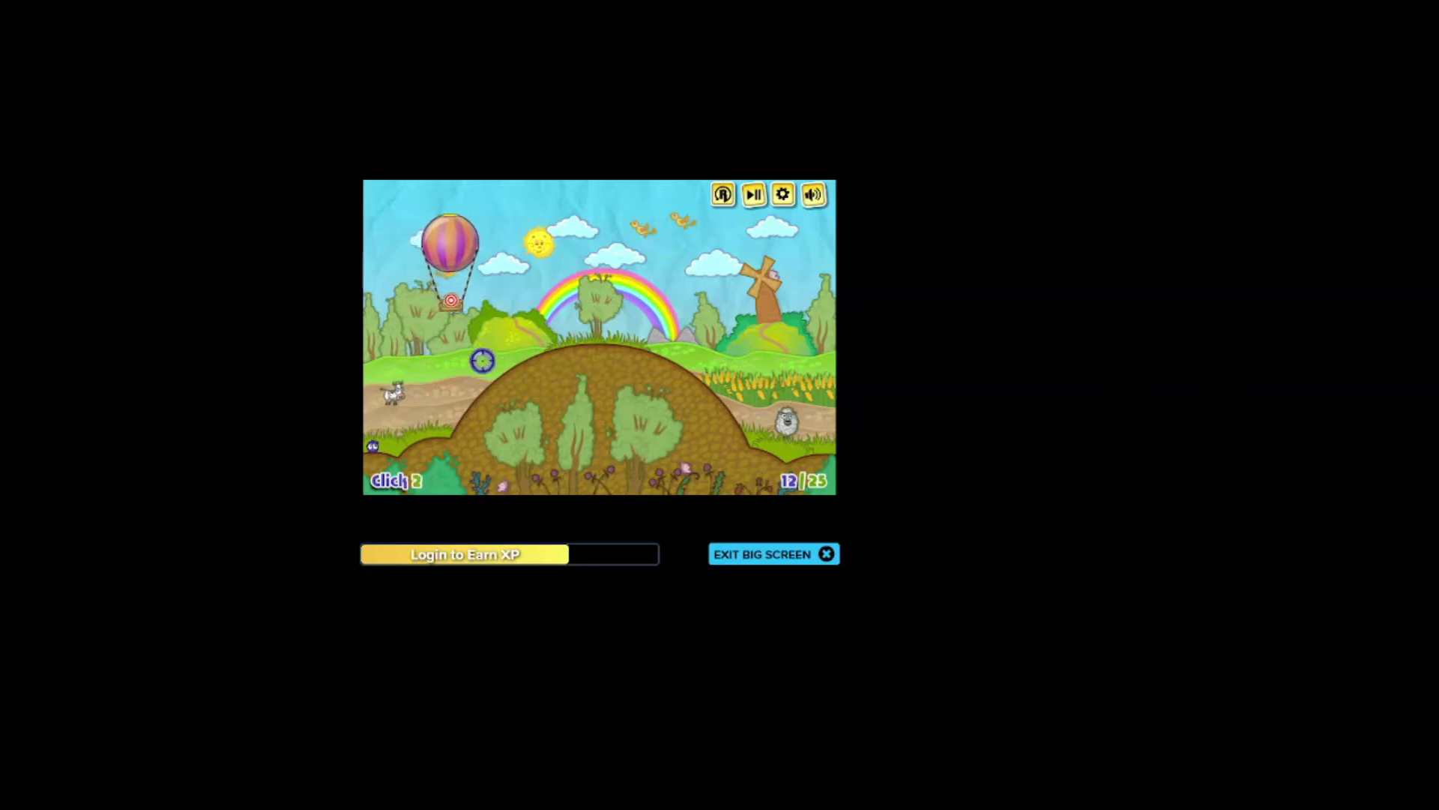
{"action": "left_click", "coordinate": [501, 382]}
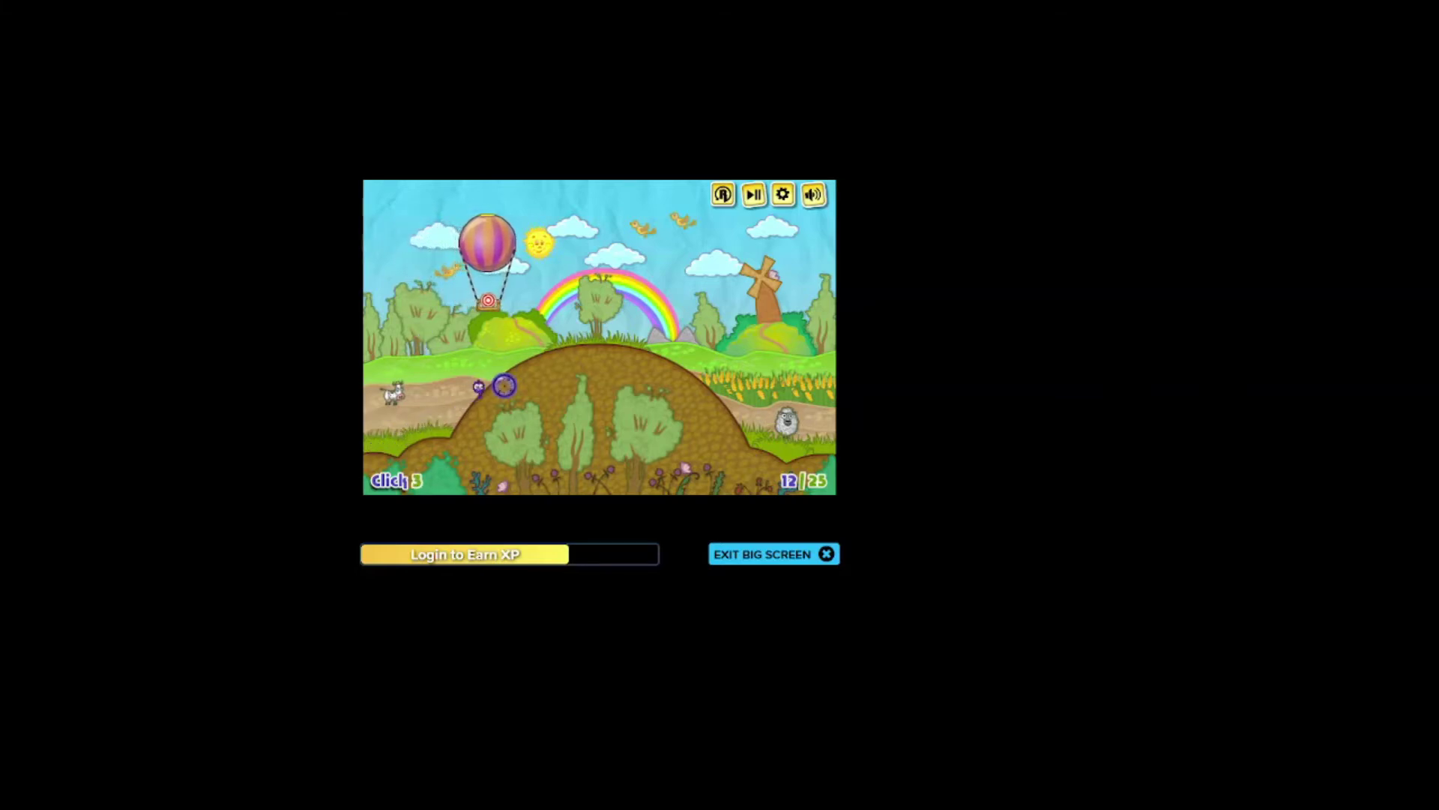
{"action": "left_click", "coordinate": [525, 381]}
{"action": "left_click", "coordinate": [549, 359]}
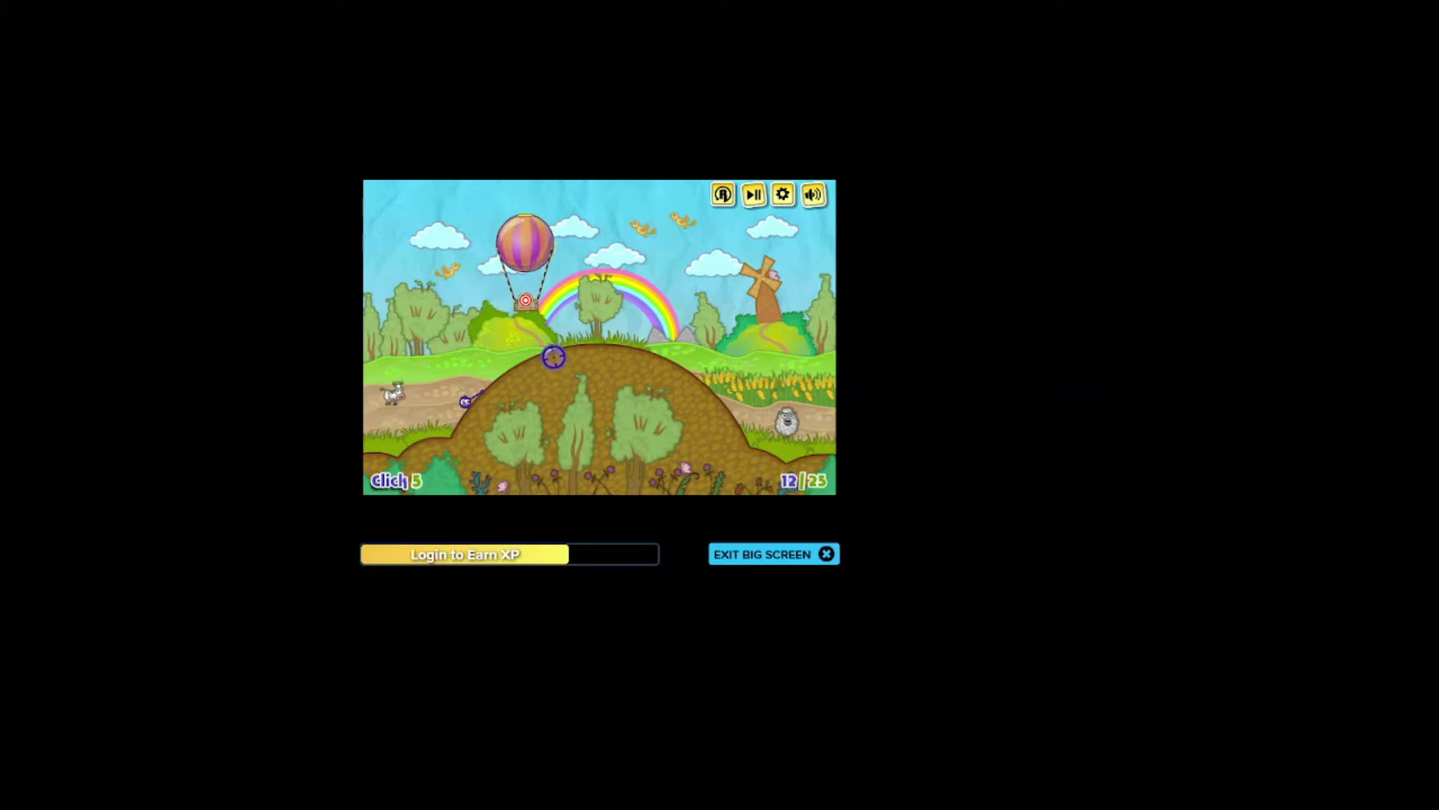
Step: Haul the creature along the hilltop and latch it onto the passing balloon
{"action": "left_click", "coordinate": [557, 354]}
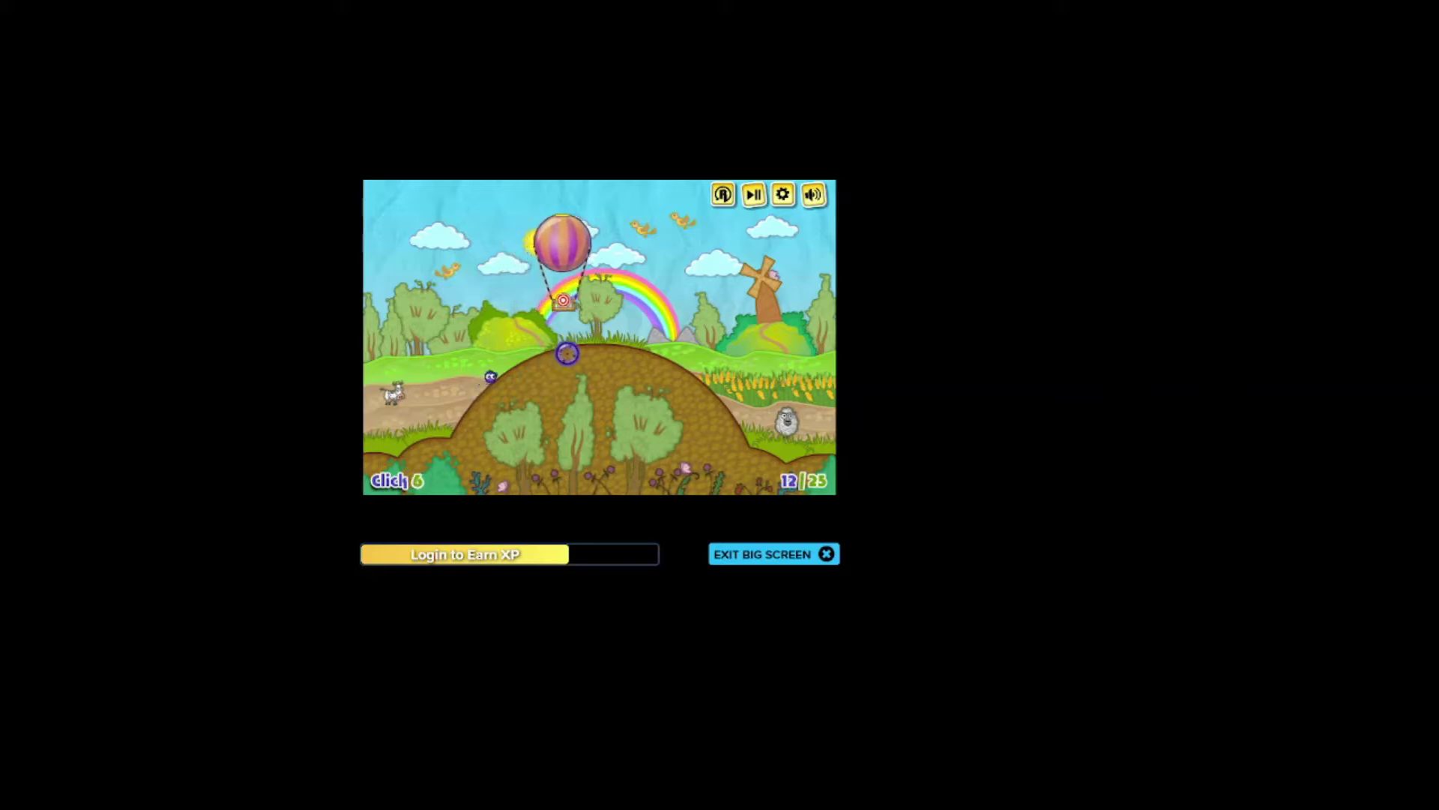
{"action": "left_click", "coordinate": [567, 353]}
{"action": "left_click", "coordinate": [578, 350]}
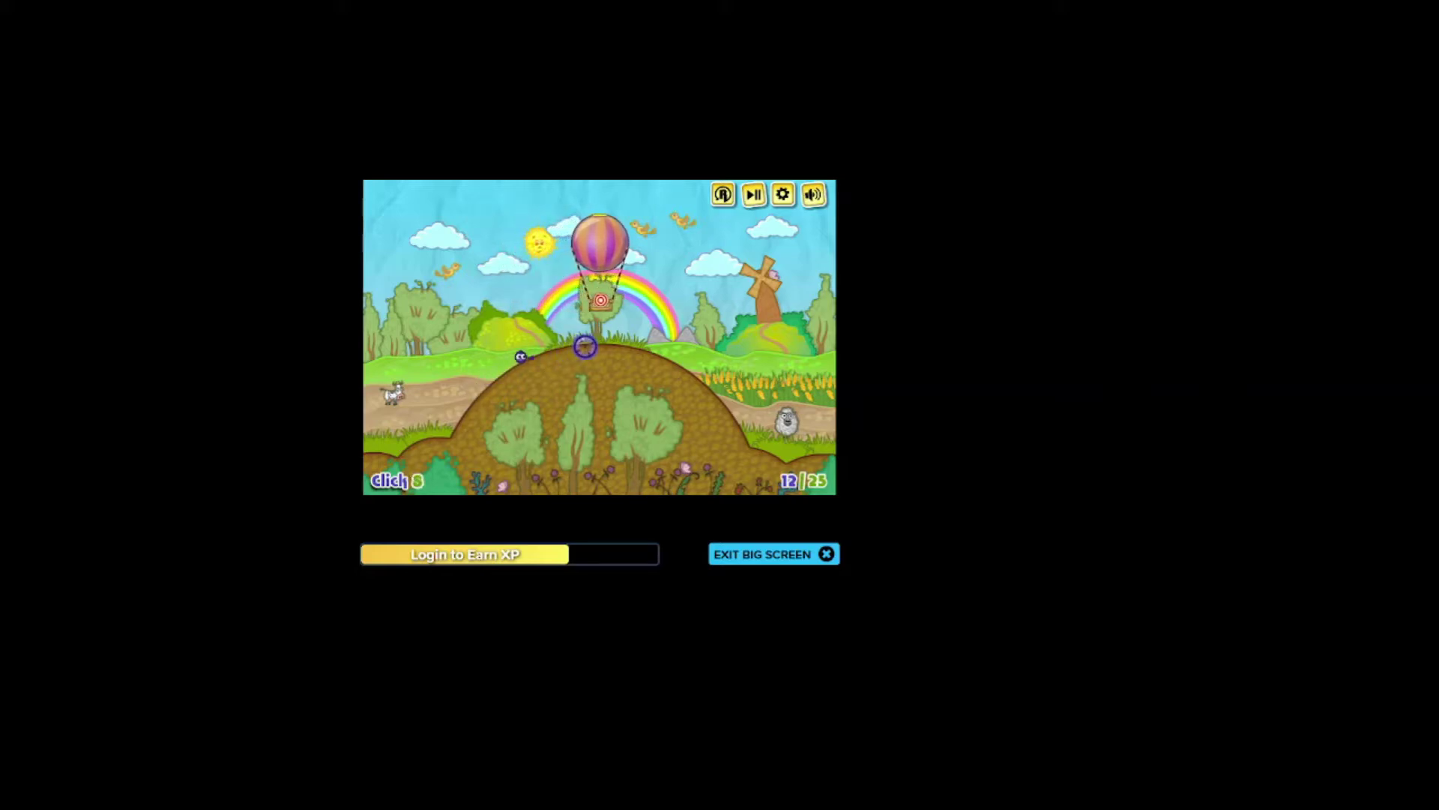
{"action": "left_click", "coordinate": [592, 337]}
{"action": "left_click", "coordinate": [629, 264]}
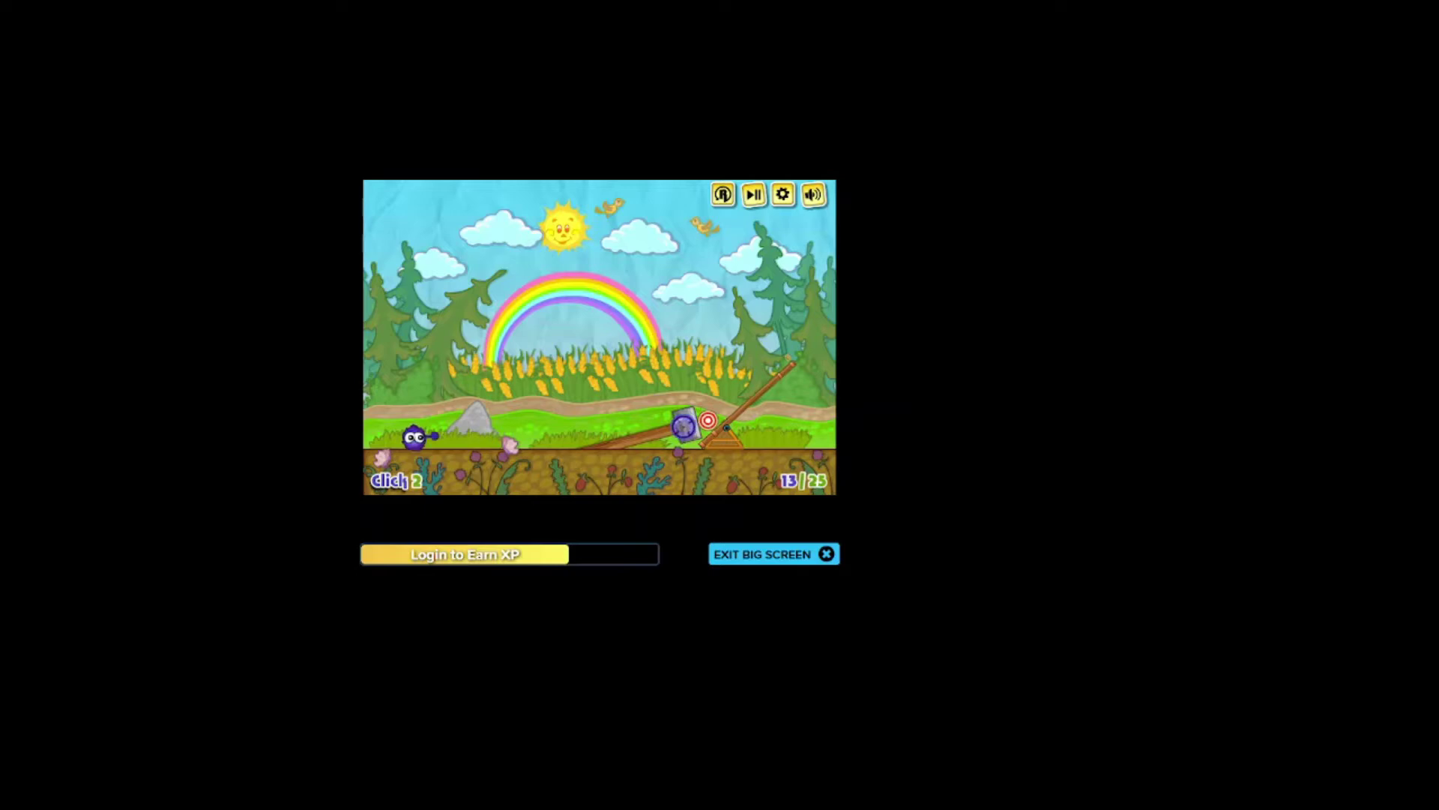
Step: Pull the creature to the stone block and swing it to the lever's right side
{"action": "left_click", "coordinate": [682, 429]}
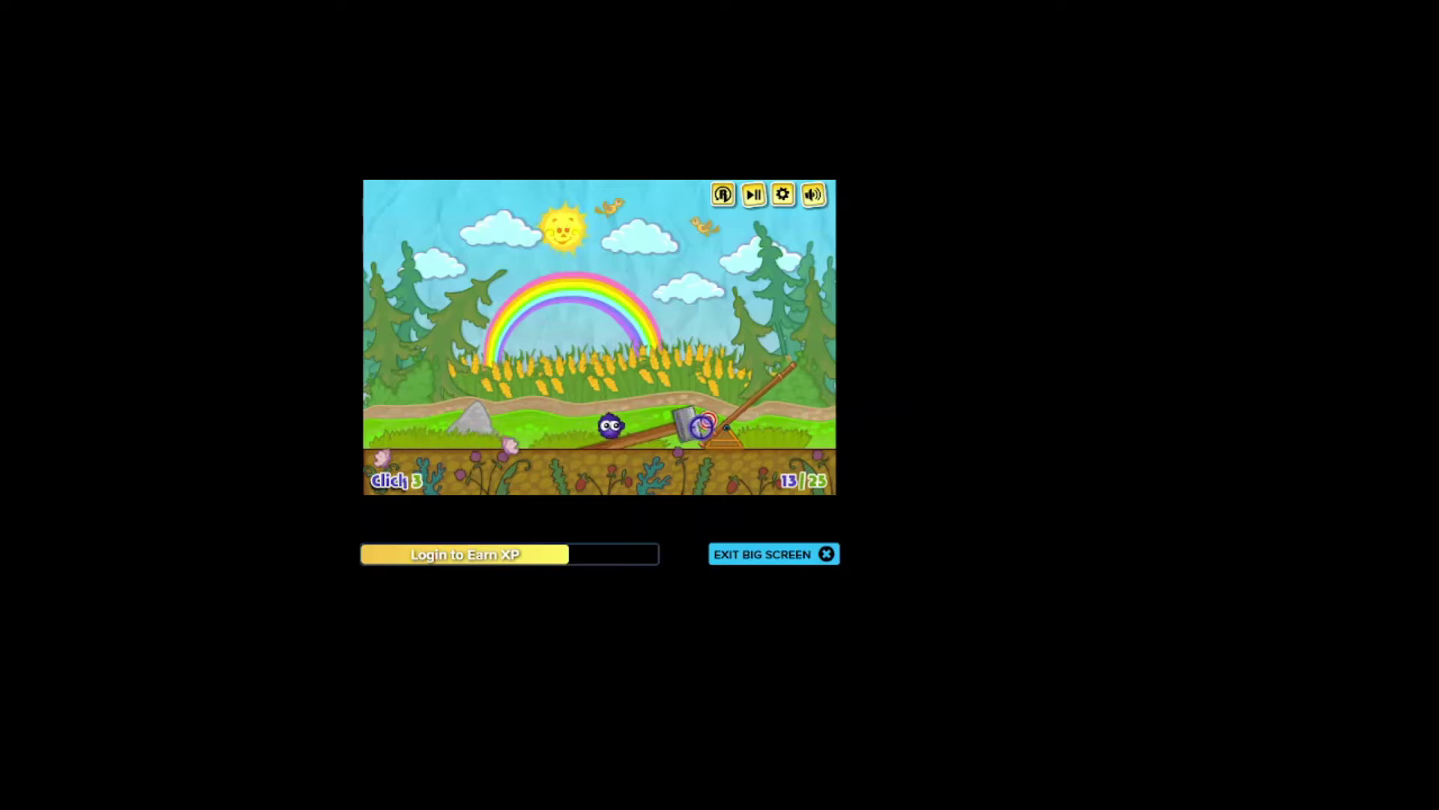
{"action": "left_click", "coordinate": [762, 398]}
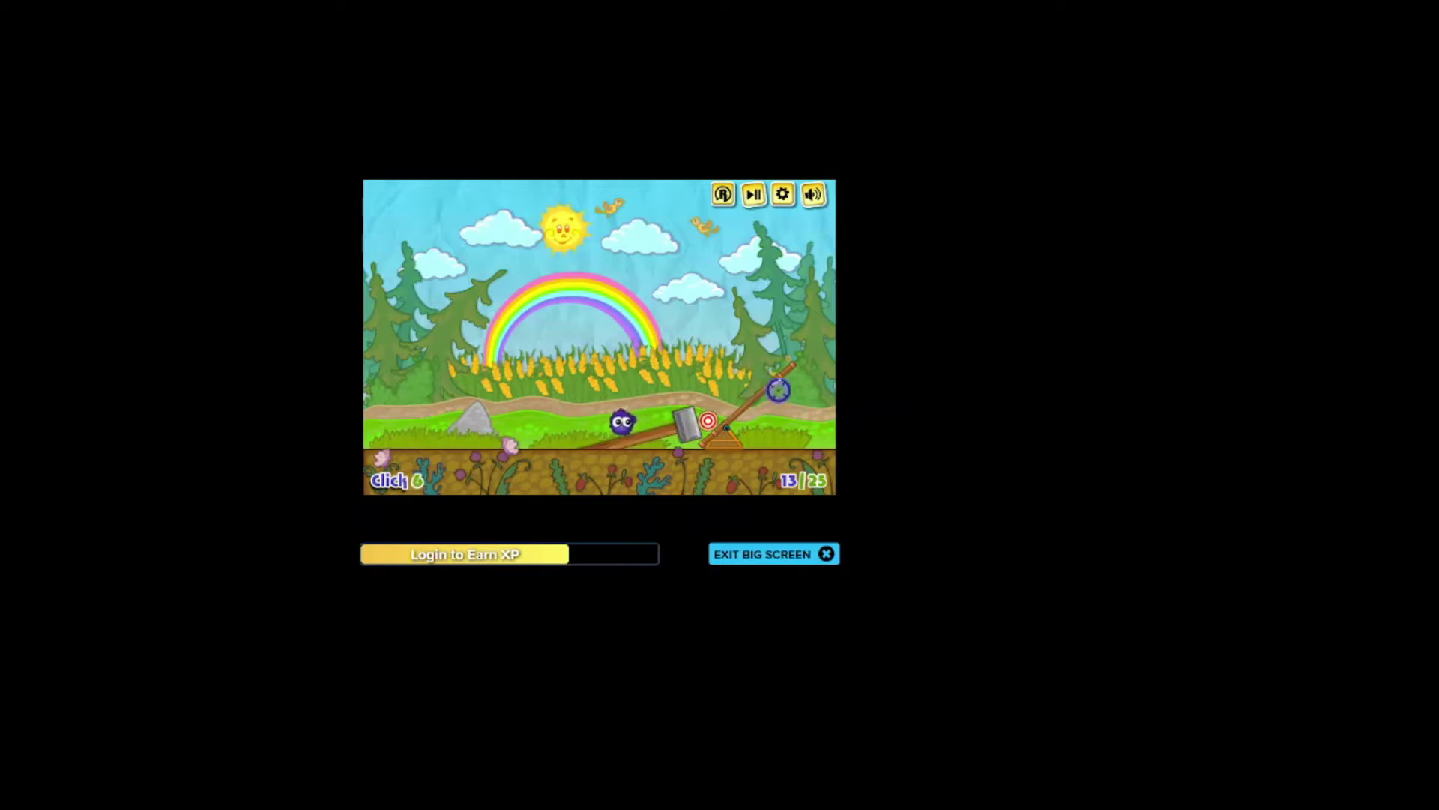
{"action": "left_click", "coordinate": [770, 364]}
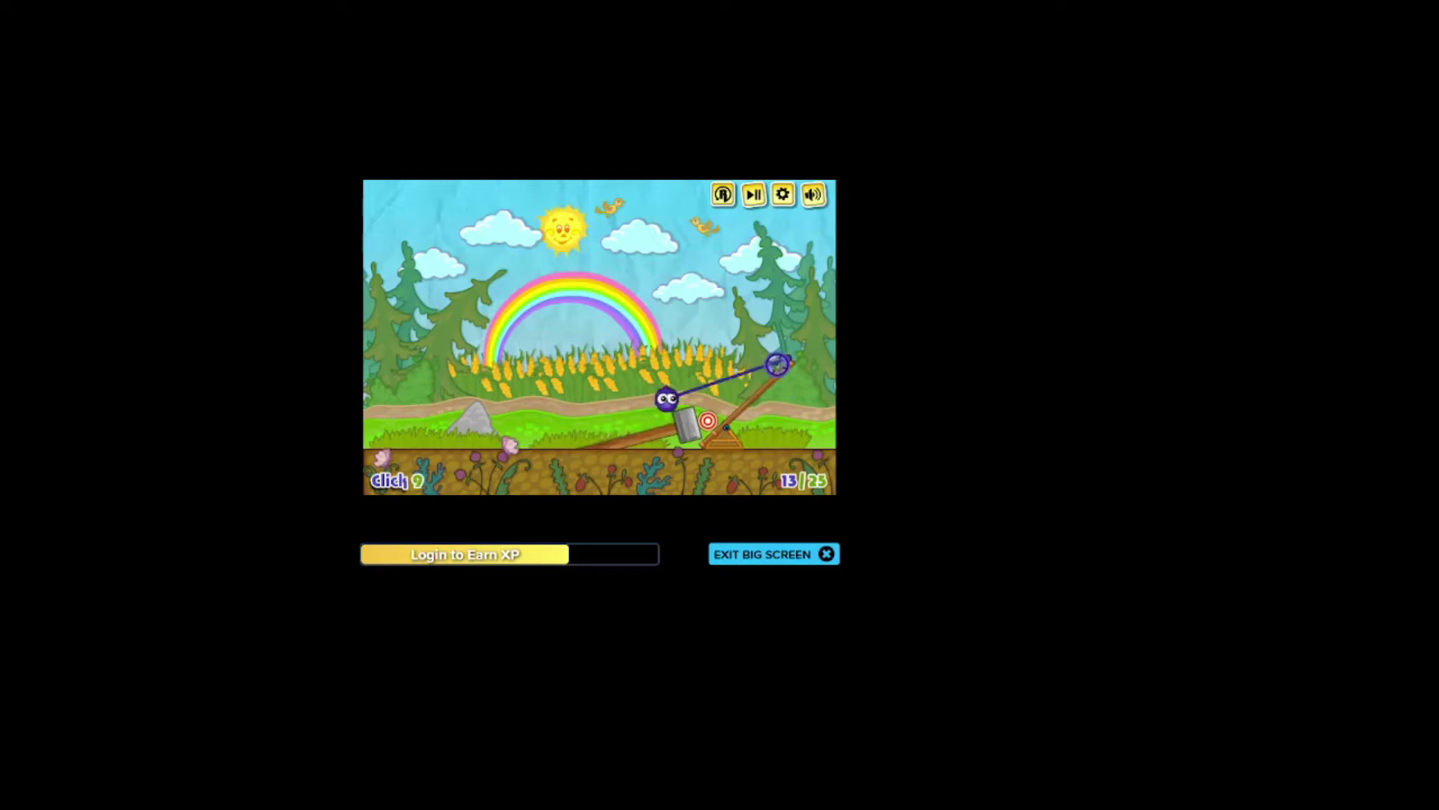
{"action": "left_click", "coordinate": [754, 412]}
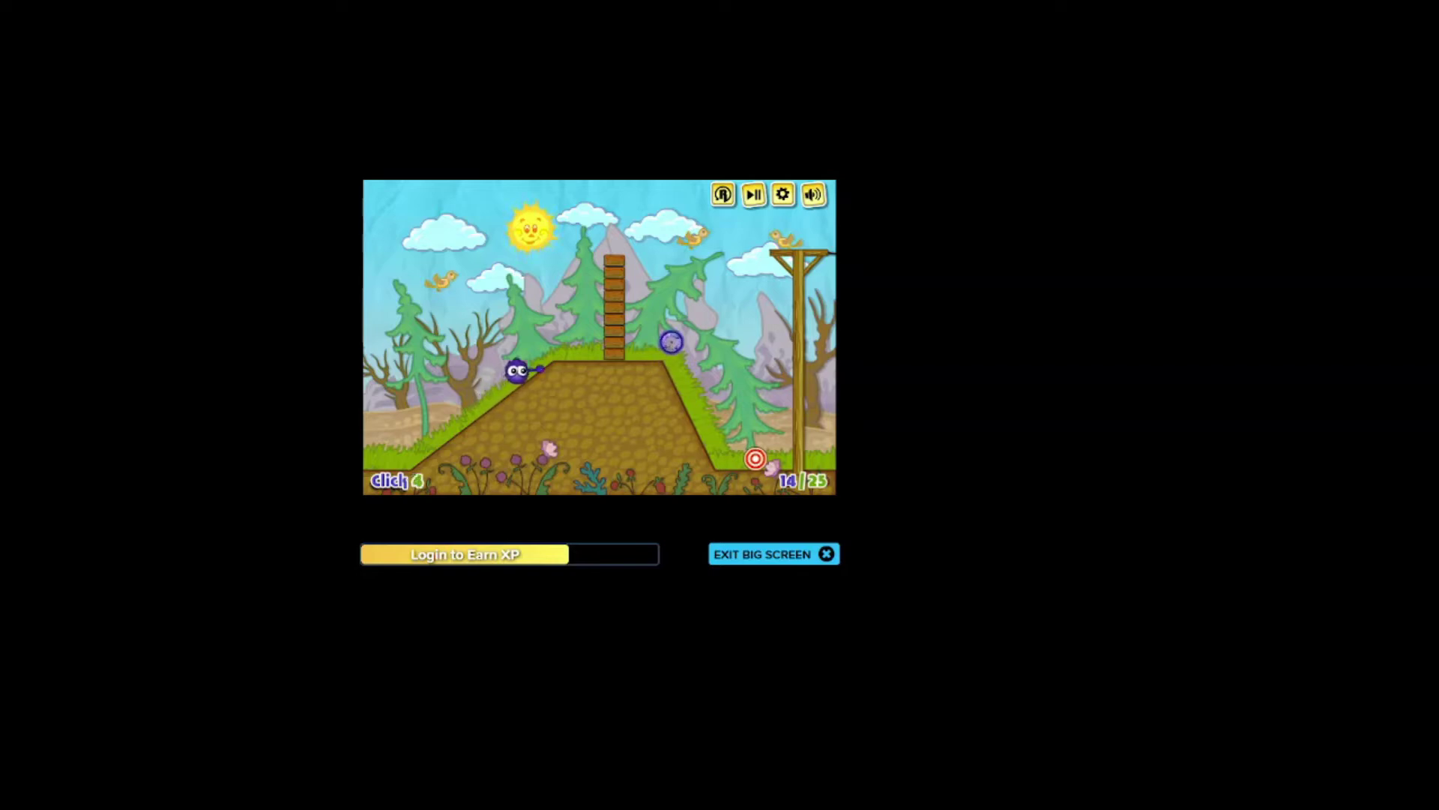
Step: Pull the creature up the slope and topple the brick tower to reach the plateau
{"action": "left_click", "coordinate": [563, 359]}
{"action": "left_click", "coordinate": [556, 362]}
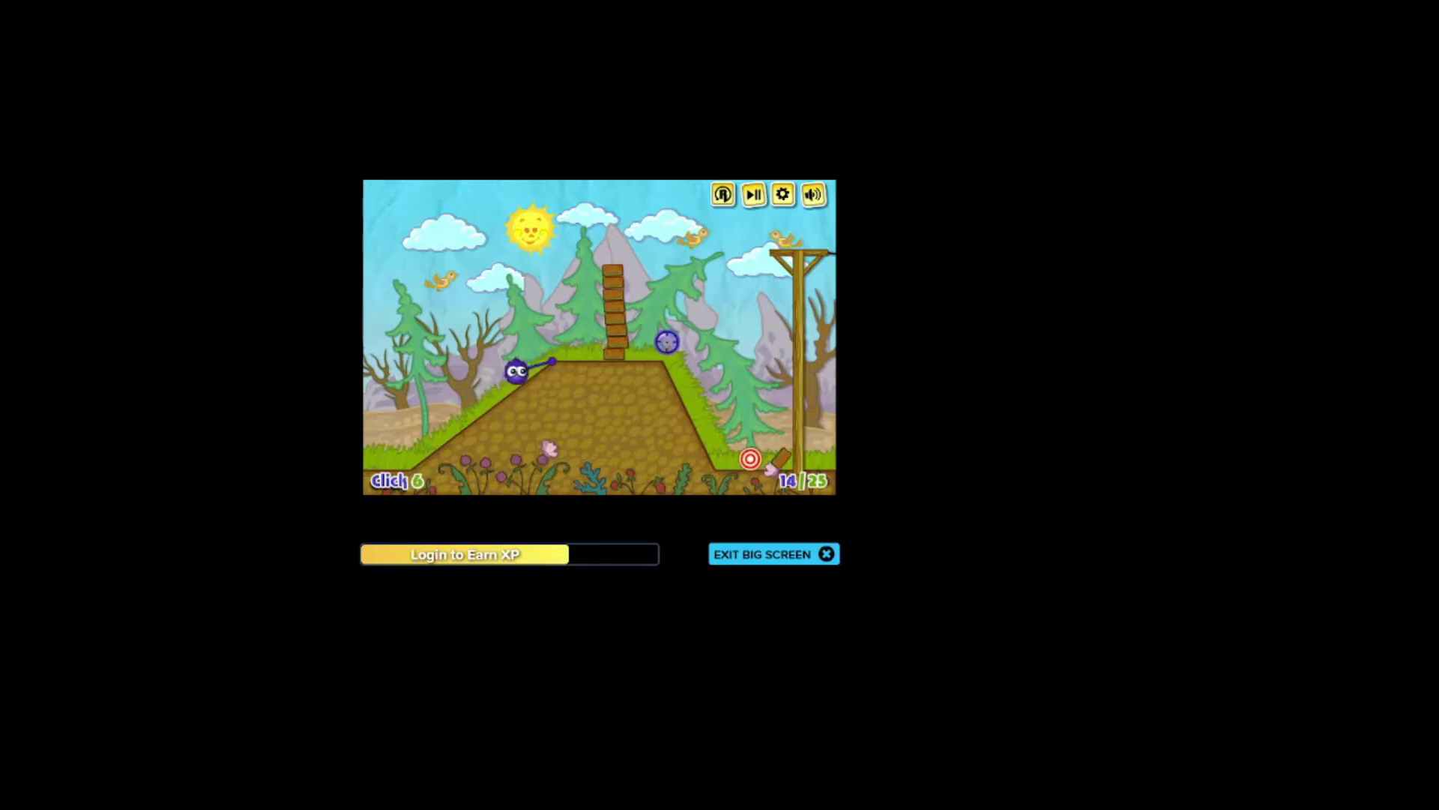
{"action": "left_click", "coordinate": [607, 326]}
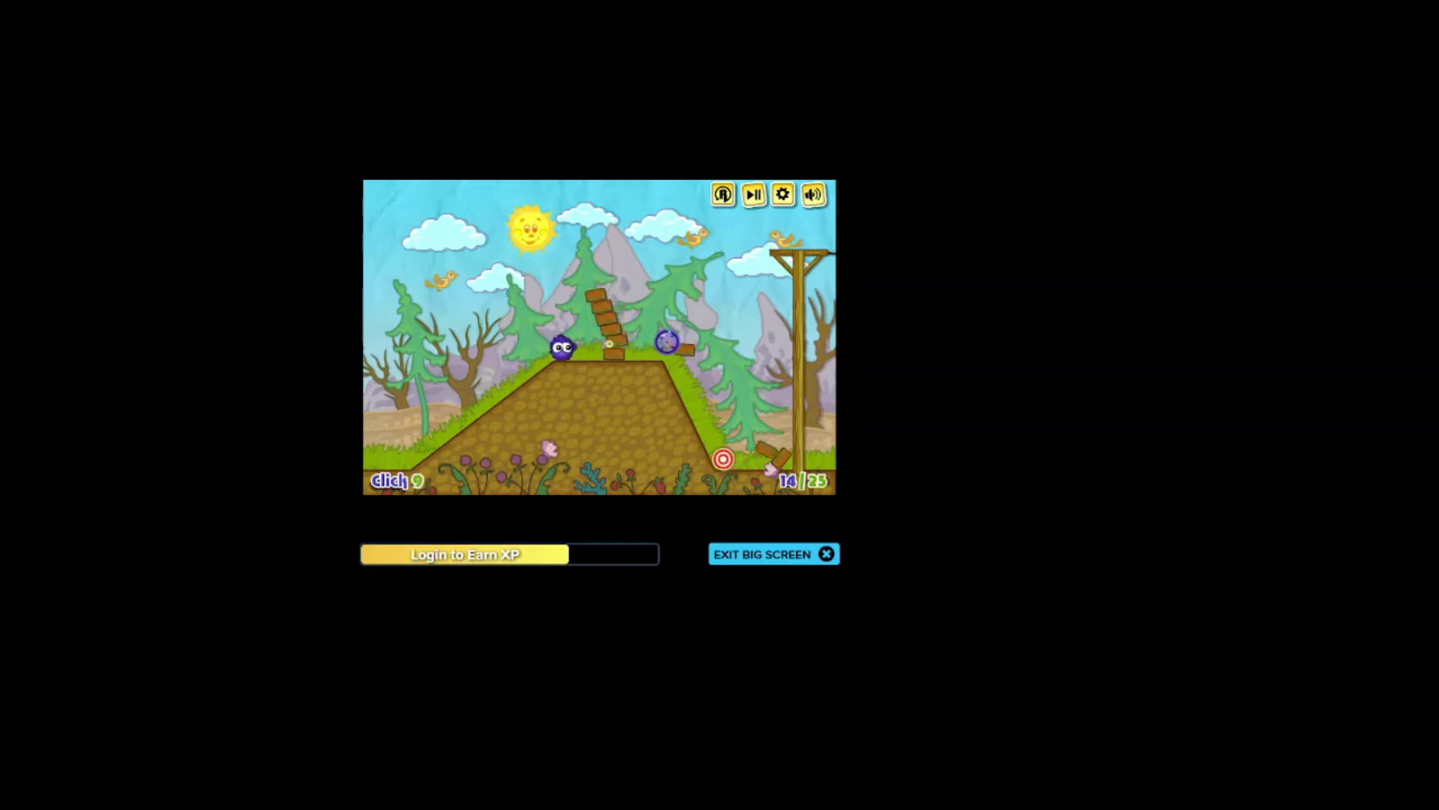
{"action": "left_click", "coordinate": [602, 310]}
{"action": "left_click", "coordinate": [596, 314]}
Step: Shoot the arm up to the pole top and lower the creature onto the bricks
{"action": "left_click", "coordinate": [714, 298]}
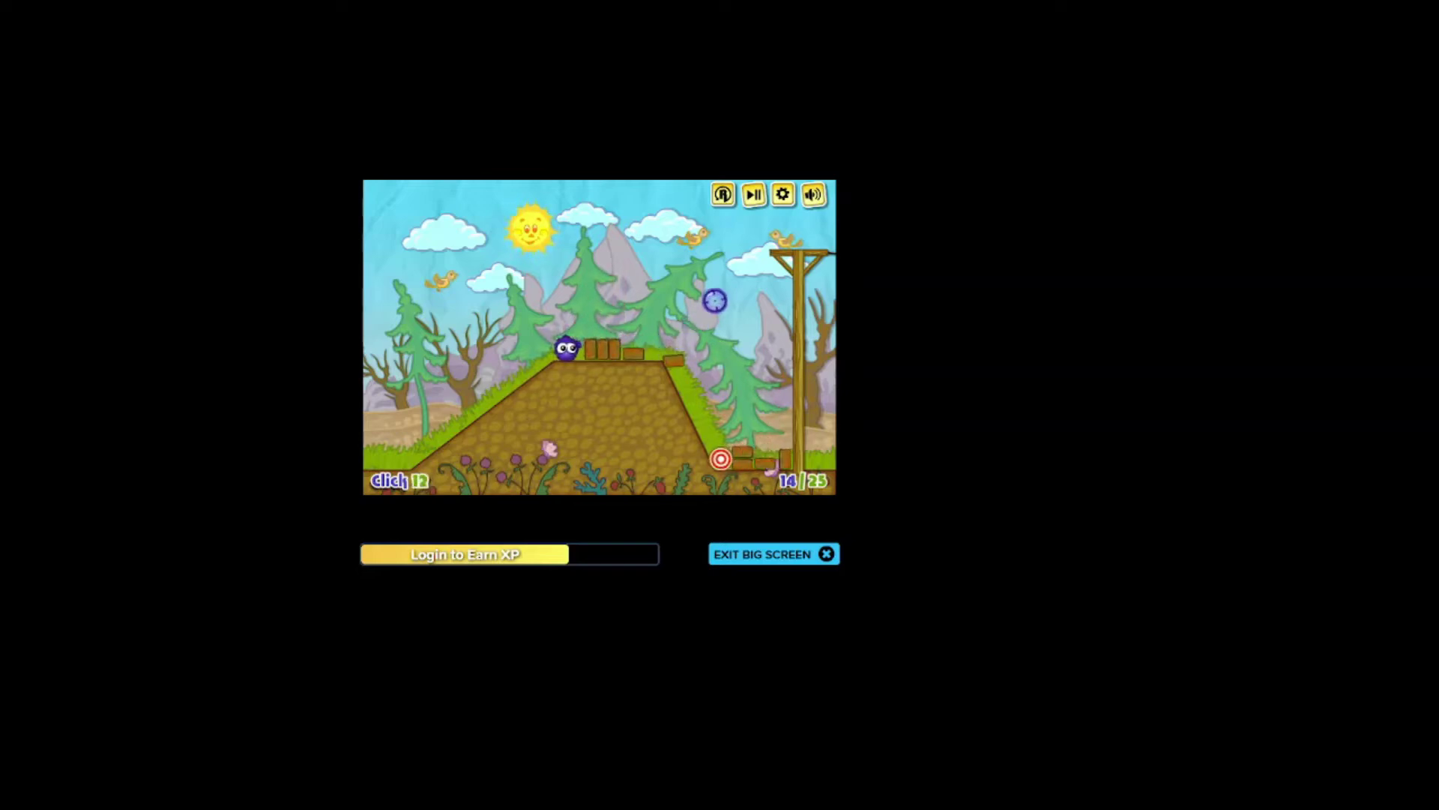
{"action": "left_click", "coordinate": [799, 248]}
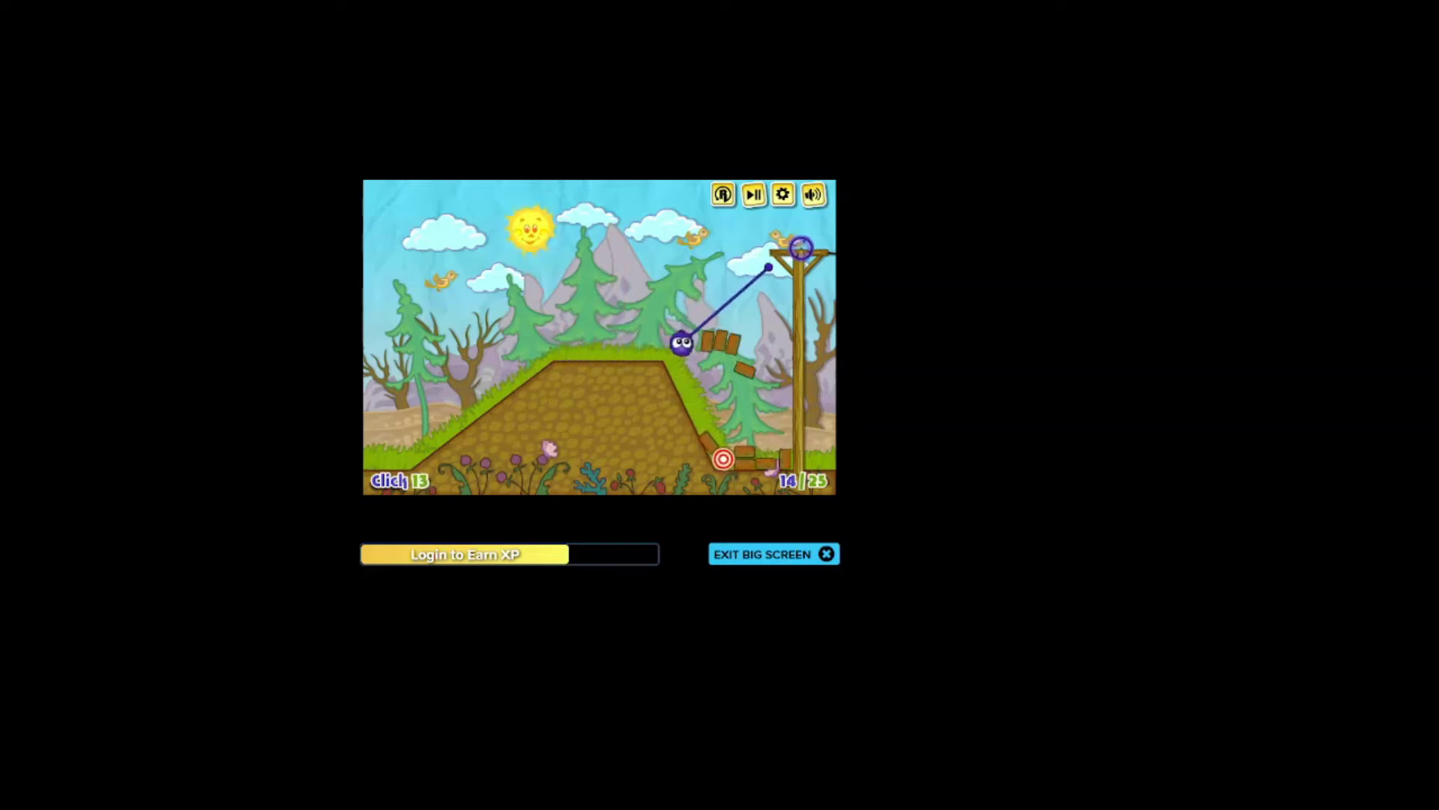
{"action": "left_click", "coordinate": [729, 459]}
{"action": "left_click", "coordinate": [727, 441]}
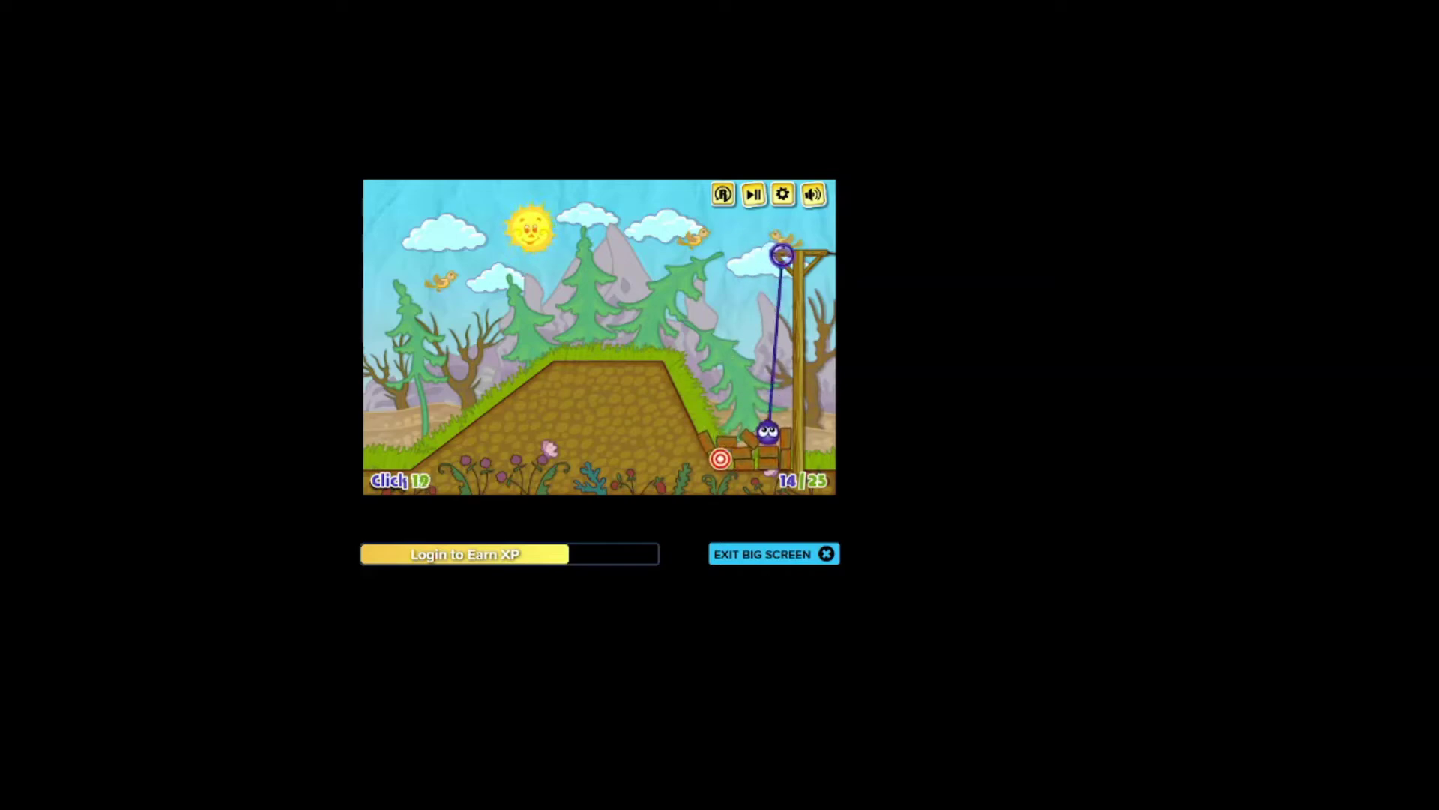
Step: Re-anchor the arm from the pole top to the bricks and pull onto the target
{"action": "left_click", "coordinate": [783, 255]}
{"action": "left_click", "coordinate": [731, 394]}
{"action": "left_click", "coordinate": [733, 439]}
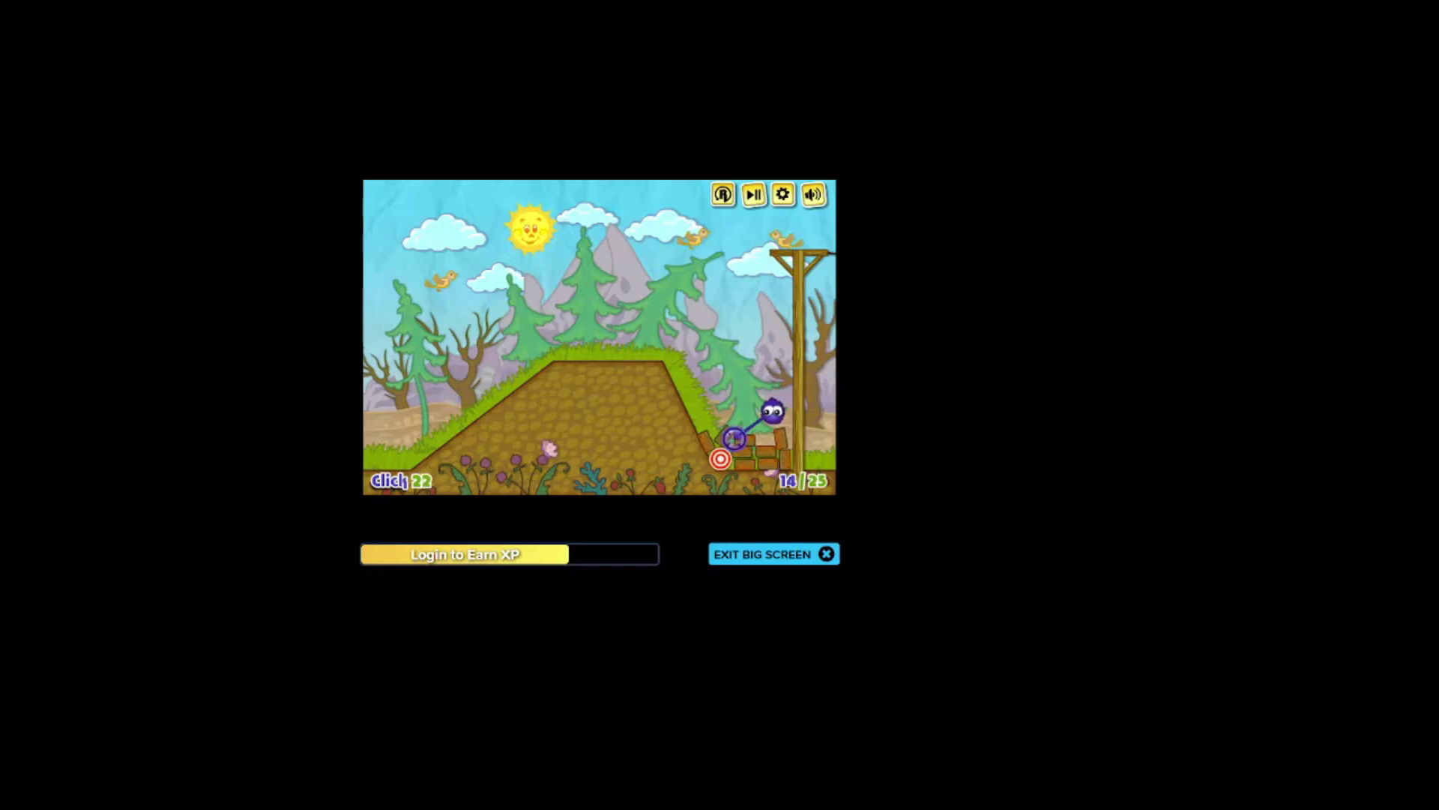
{"action": "left_click", "coordinate": [721, 459]}
{"action": "left_click", "coordinate": [721, 458]}
{"action": "left_click", "coordinate": [721, 460]}
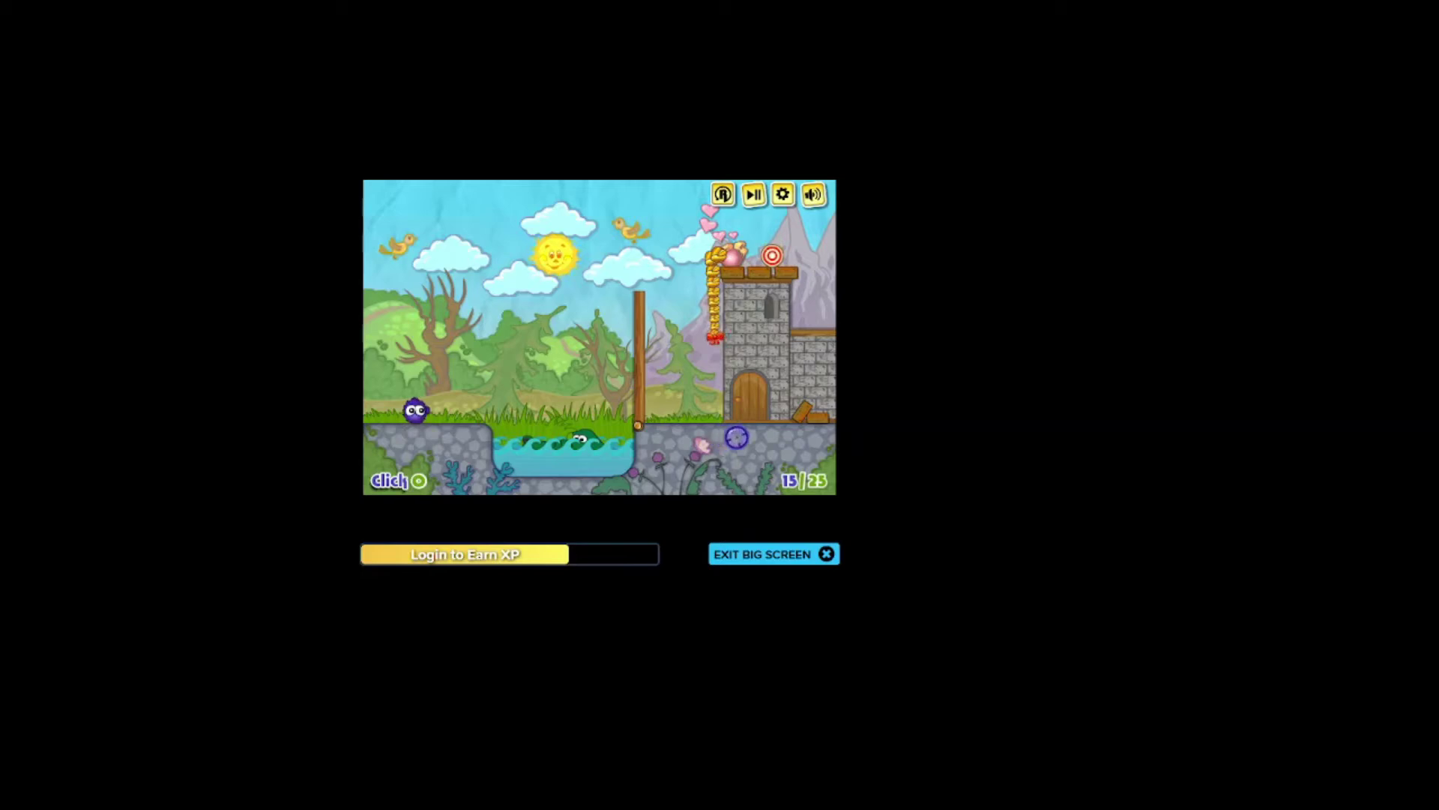
Step: Drop the wooden pole across the water and climb the braid to the castle-top target
{"action": "left_click", "coordinate": [556, 360]}
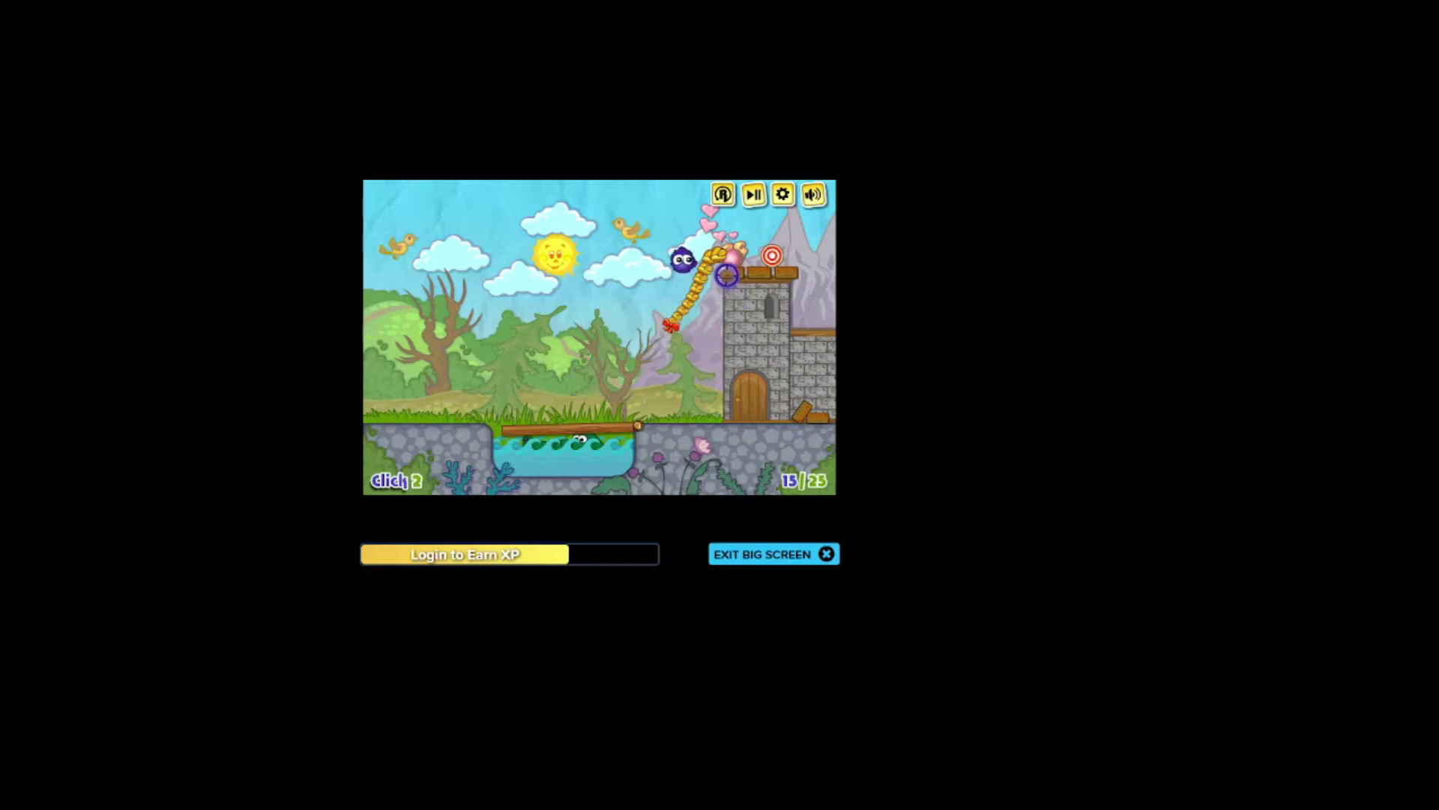
{"action": "left_click", "coordinate": [729, 295]}
{"action": "left_click", "coordinate": [726, 276]}
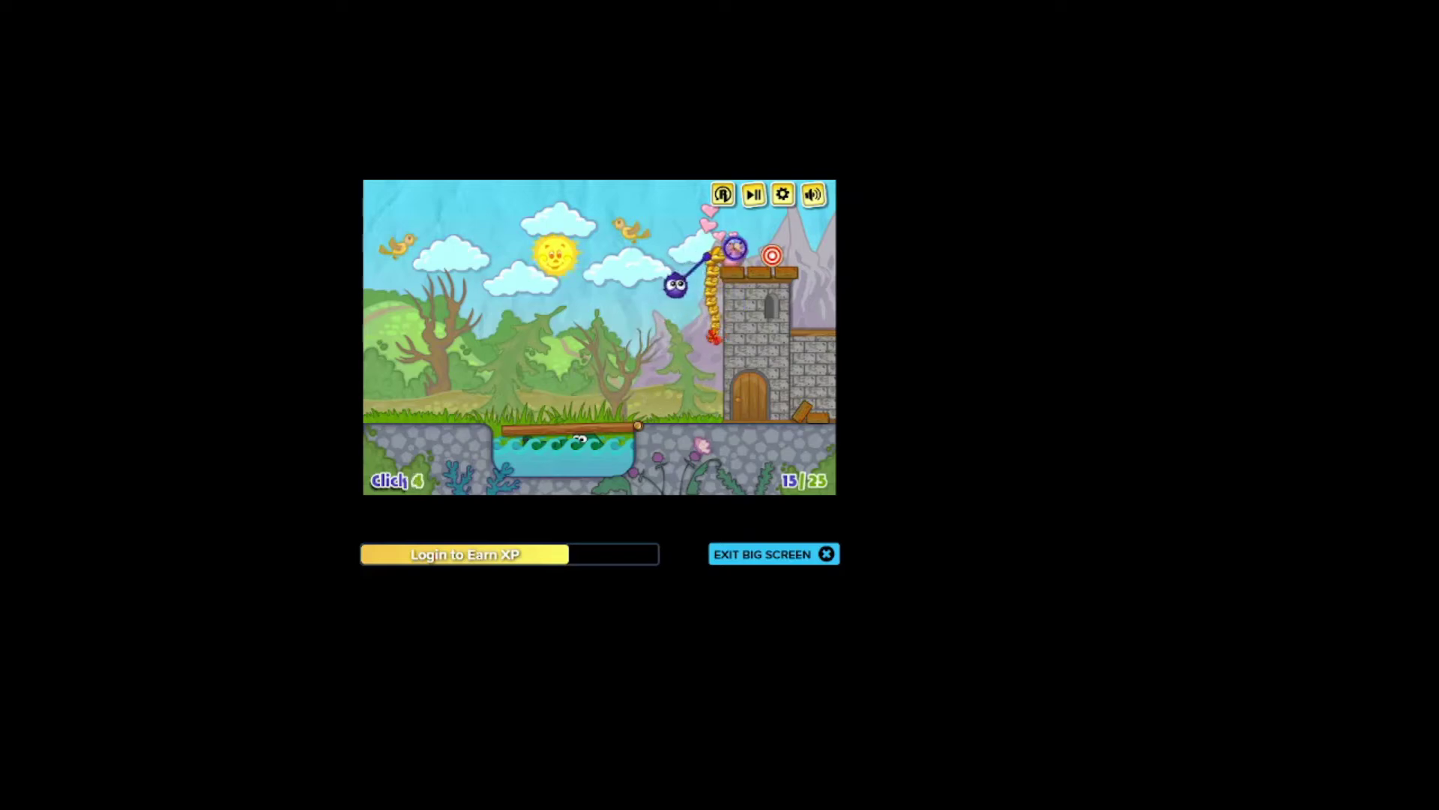
{"action": "left_click", "coordinate": [769, 259]}
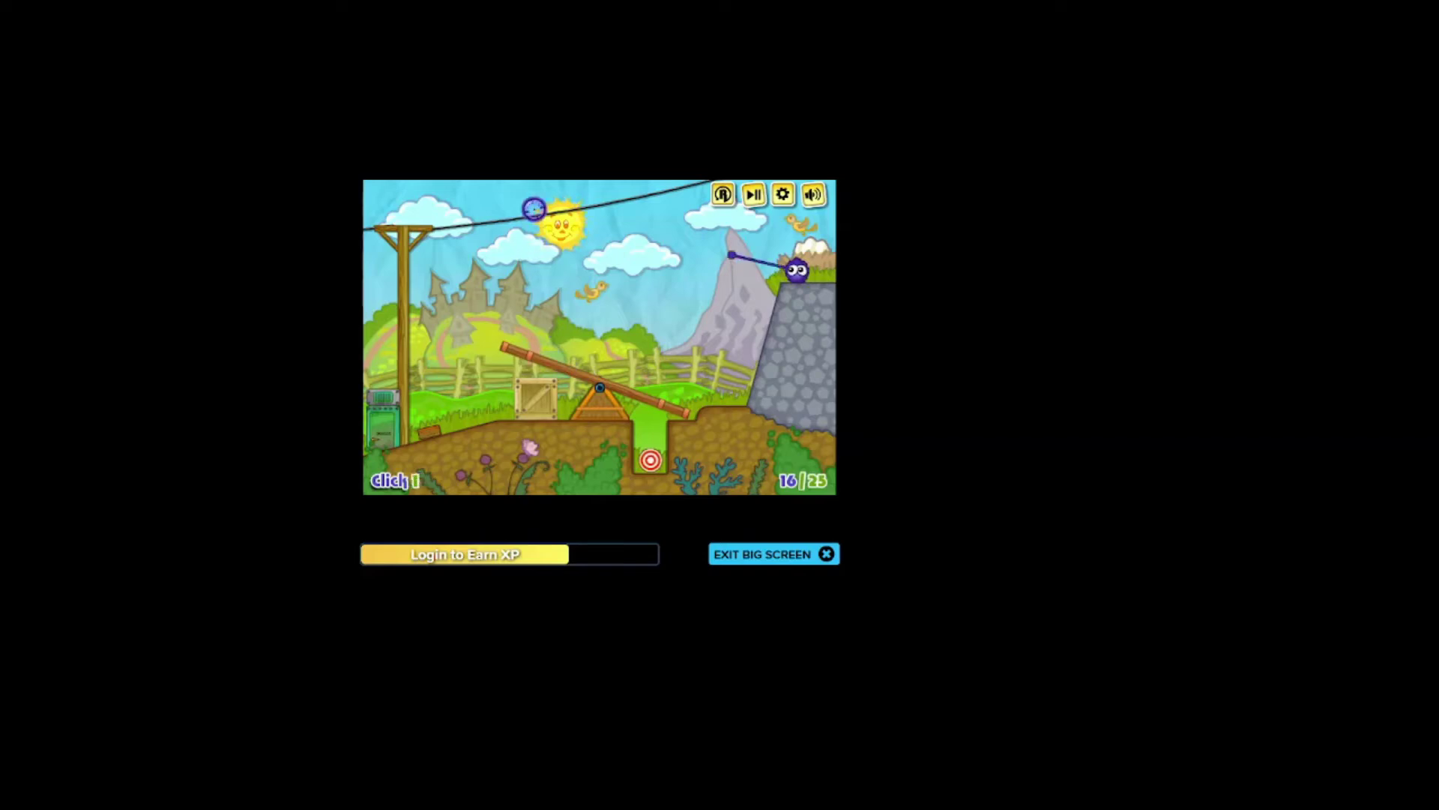
Step: Drop the creature from the wire, push the crate off the plank, and rope the seesaw back
{"action": "left_click", "coordinate": [541, 219]}
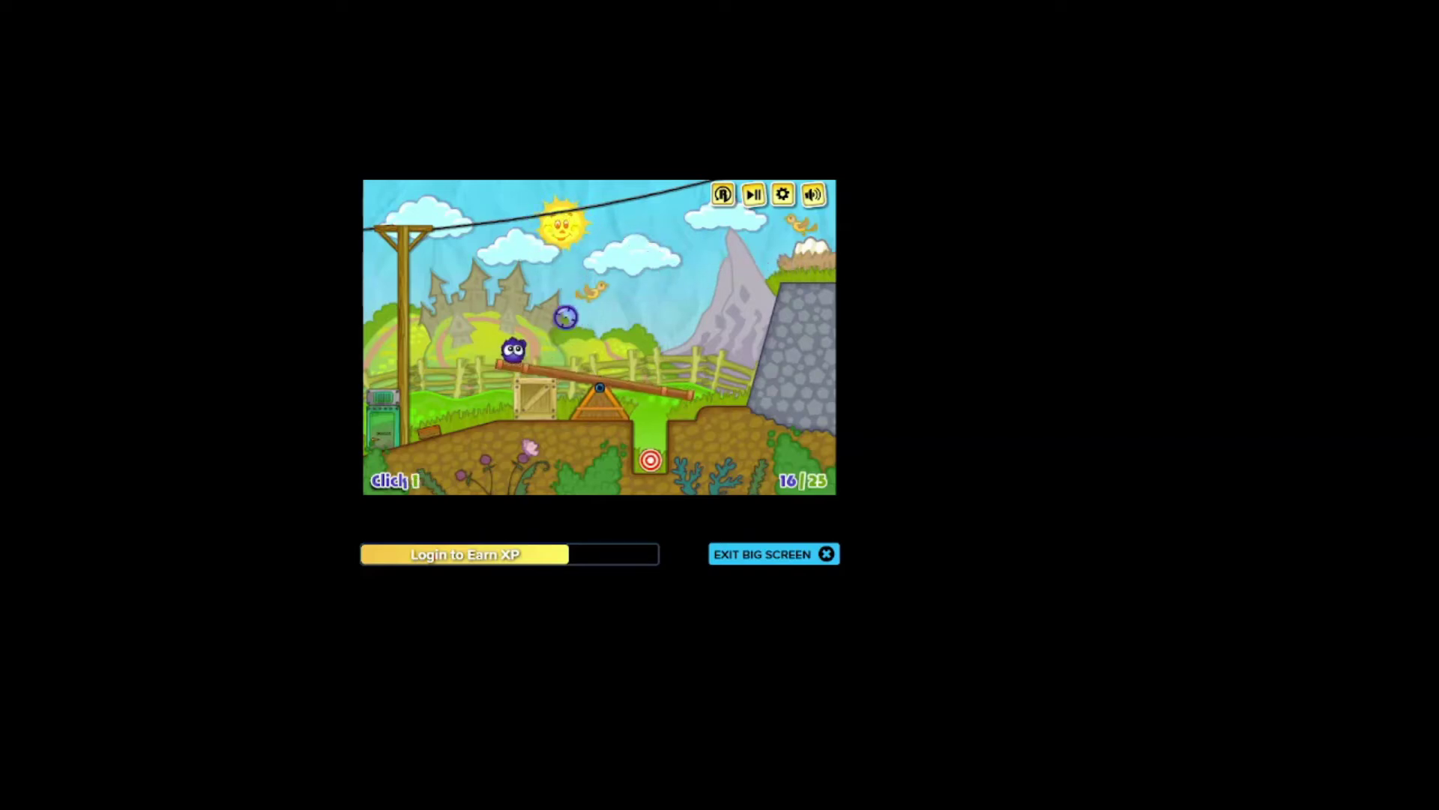
{"action": "left_click", "coordinate": [553, 390]}
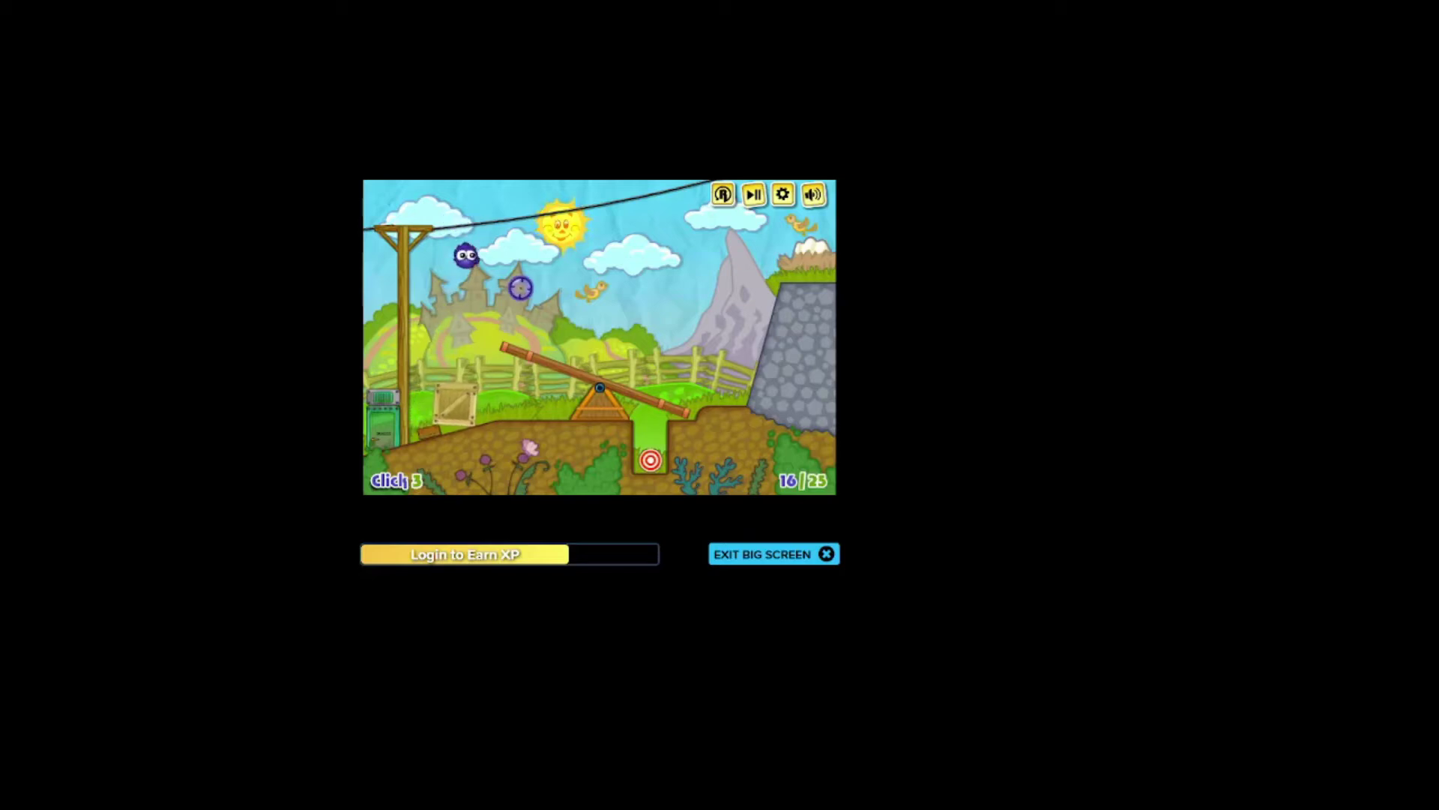
{"action": "left_click", "coordinate": [579, 220]}
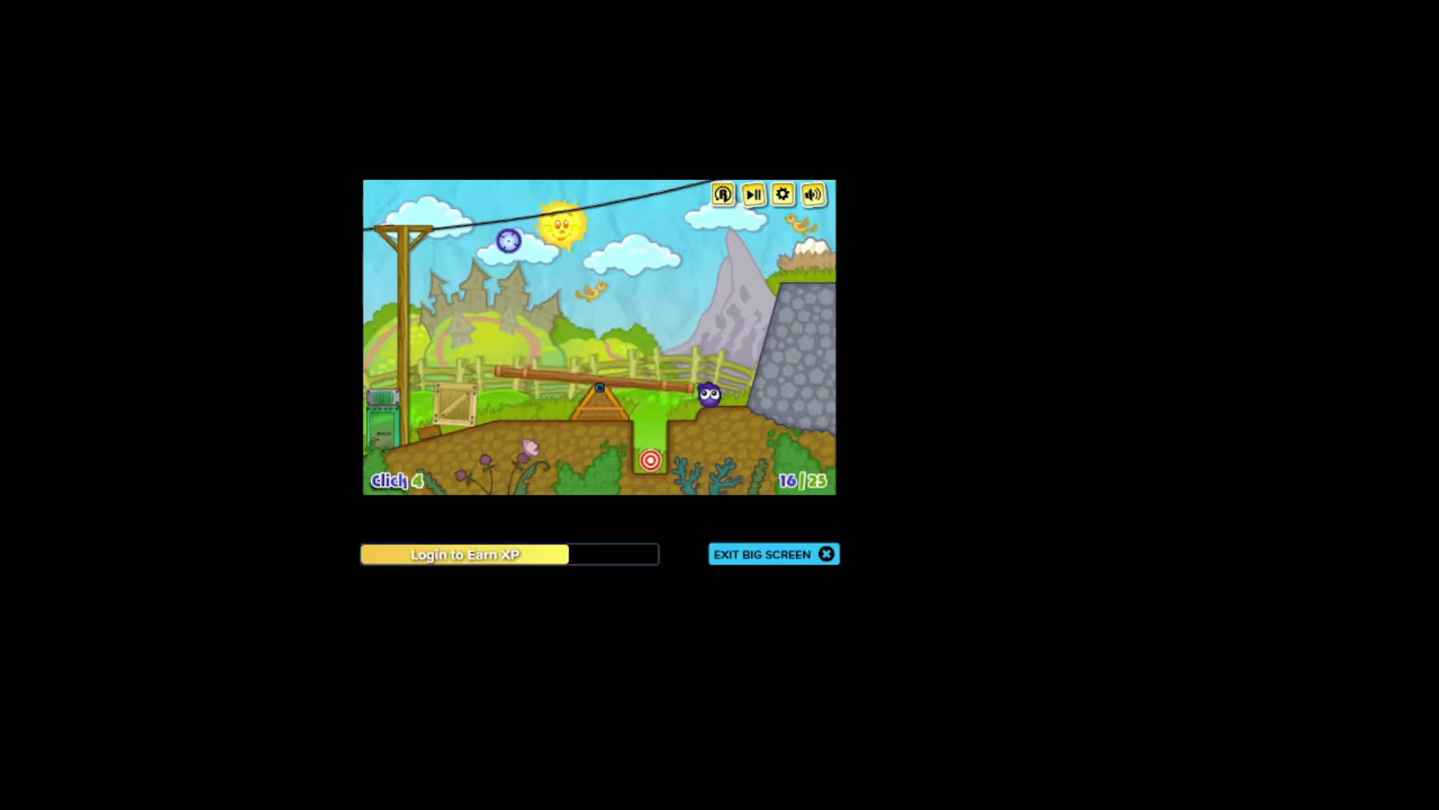
{"action": "left_click", "coordinate": [616, 320]}
{"action": "left_click", "coordinate": [631, 371]}
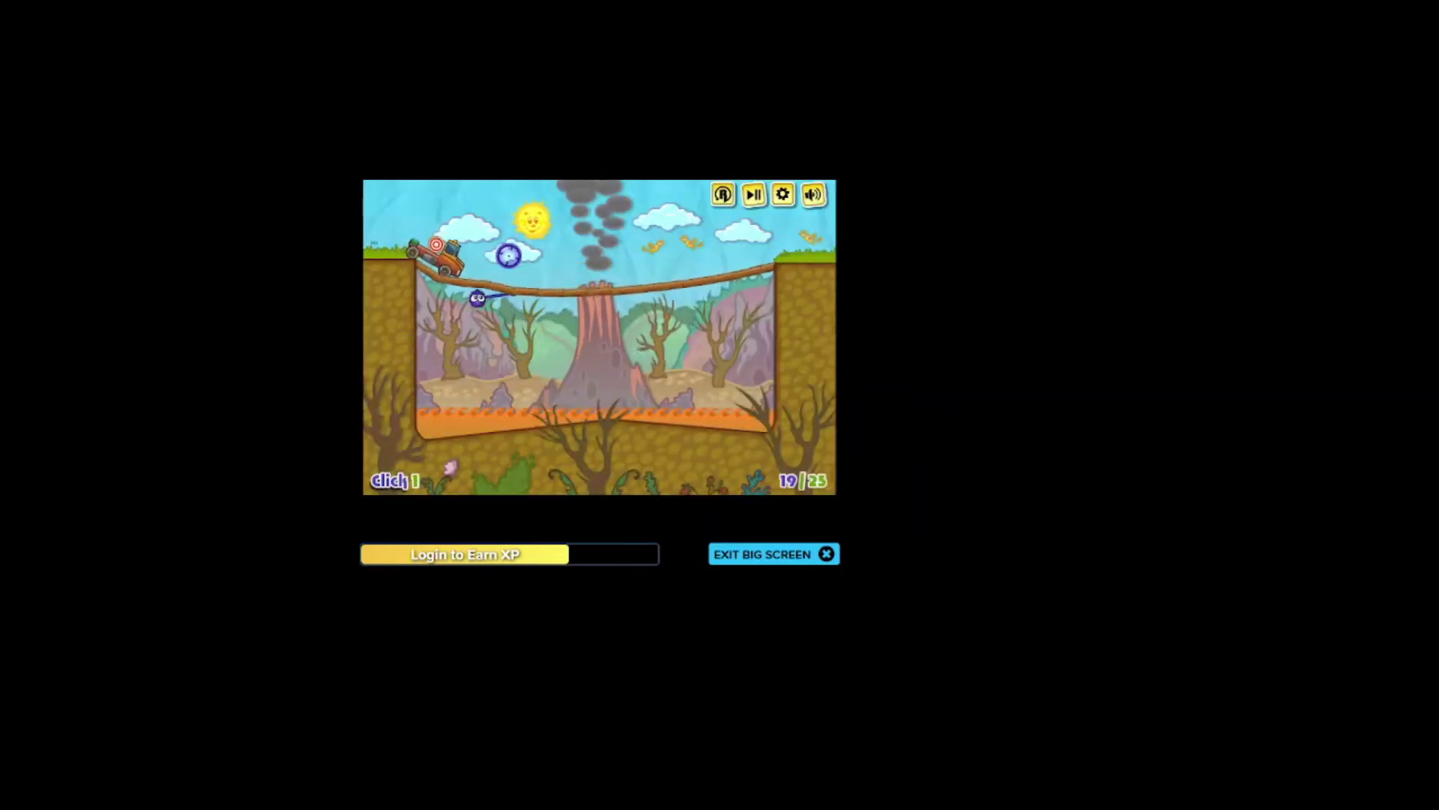
Step: Re-anchor the rope on the bridge and tether the creature to the truck to tip it
{"action": "left_click", "coordinate": [501, 303]}
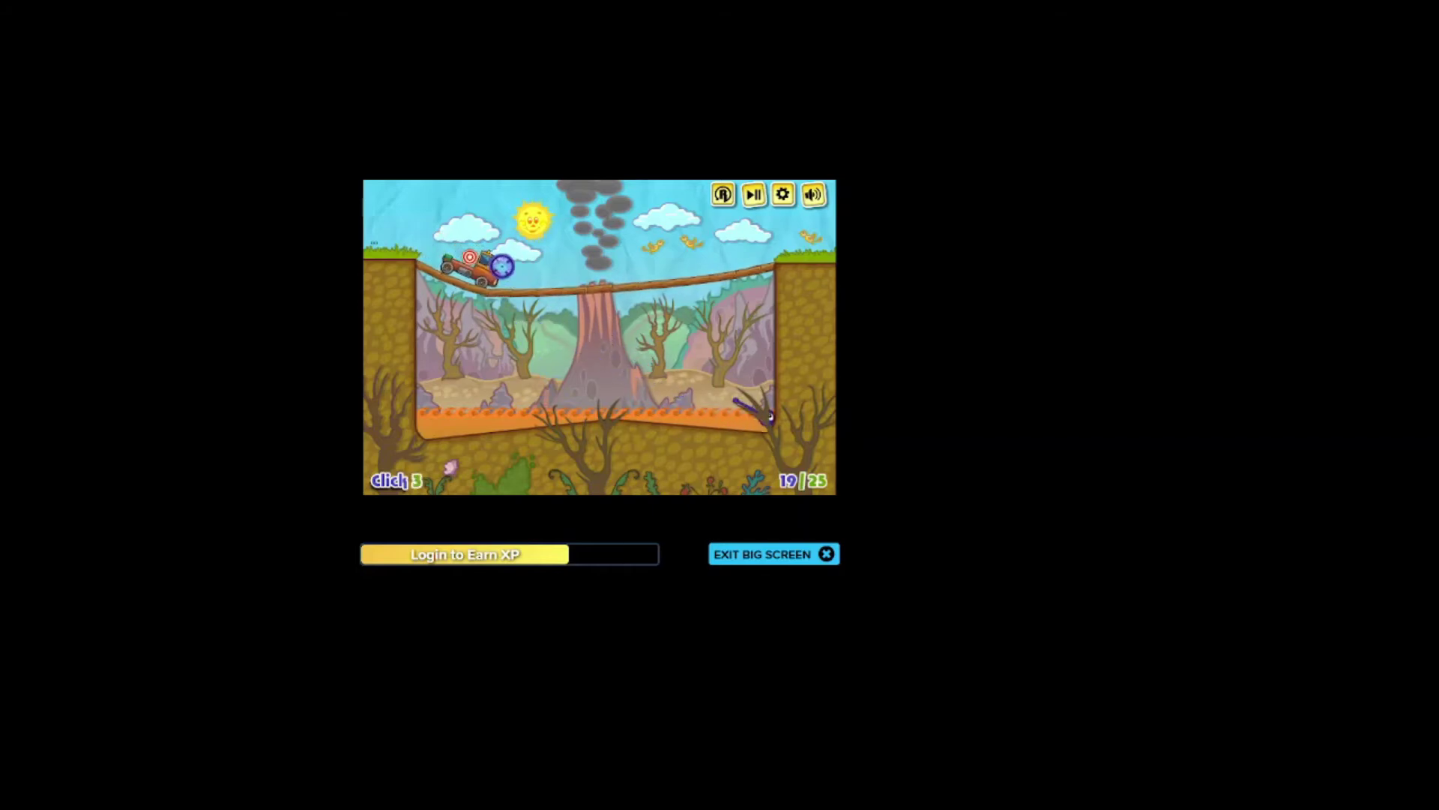
{"action": "left_click", "coordinate": [557, 301]}
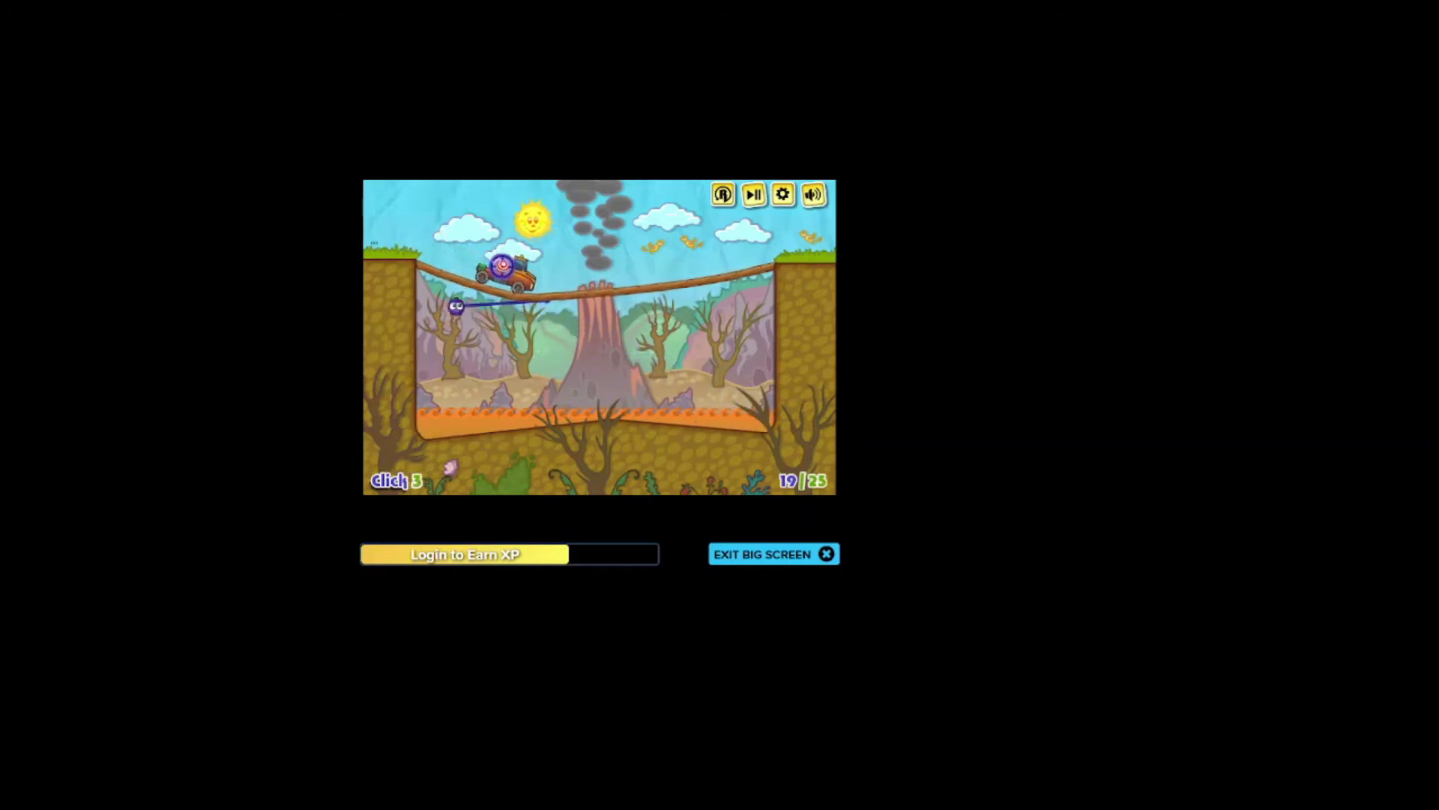
{"action": "left_click", "coordinate": [553, 389]}
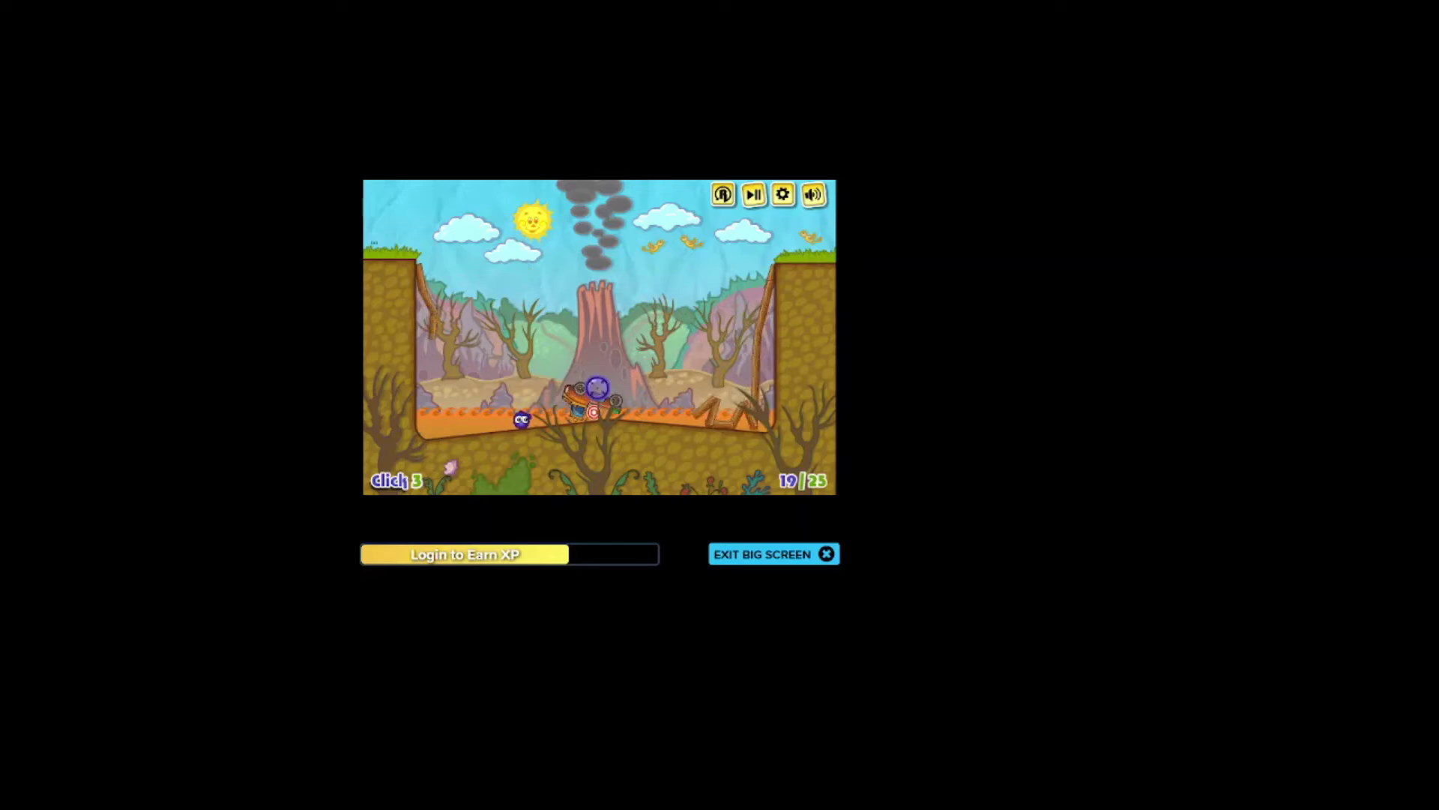
{"action": "left_click", "coordinate": [588, 412]}
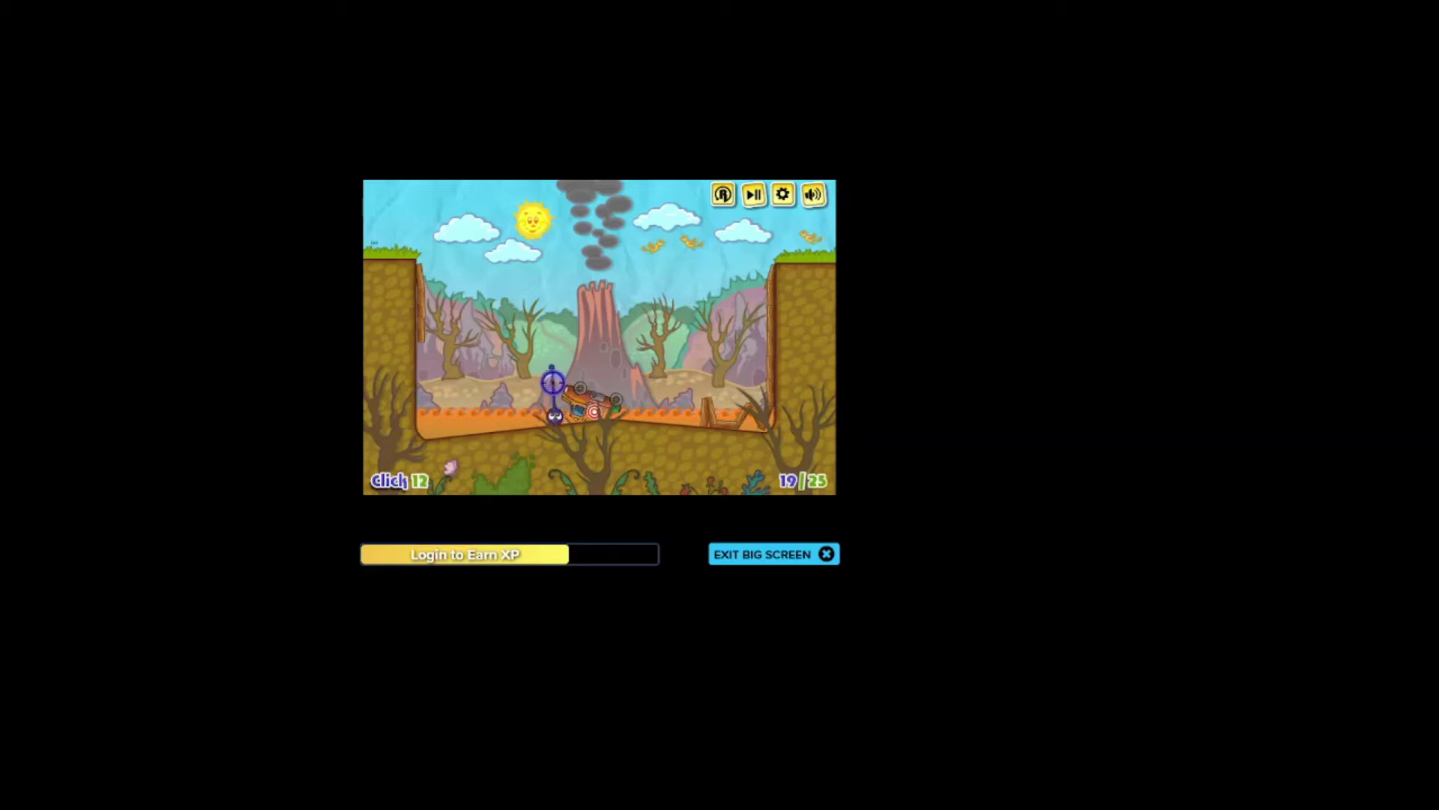
Step: Restart level 19, cut the rope bridge, and launch the creature off the fallen truck
{"action": "left_click", "coordinate": [652, 218]}
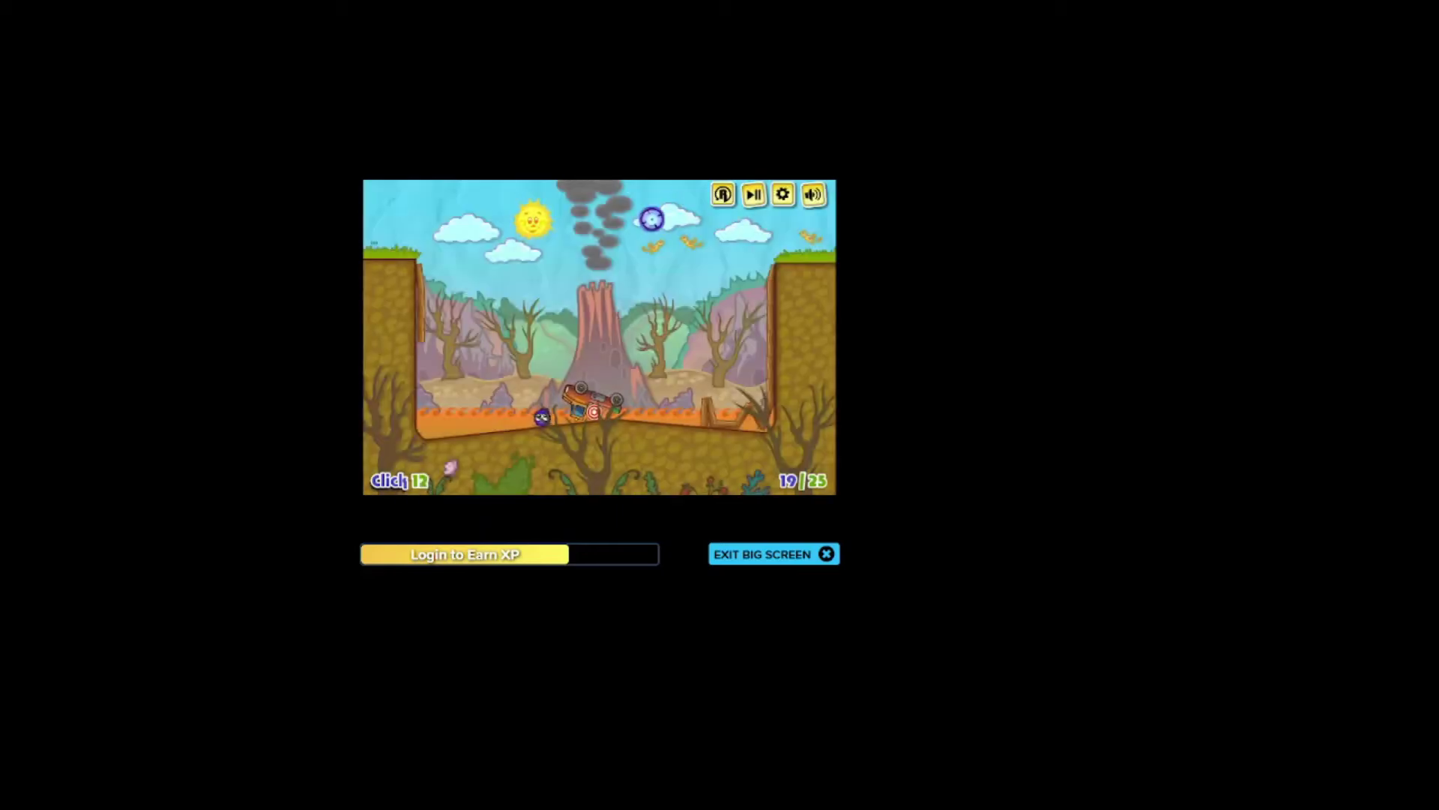
{"action": "left_click", "coordinate": [725, 197]}
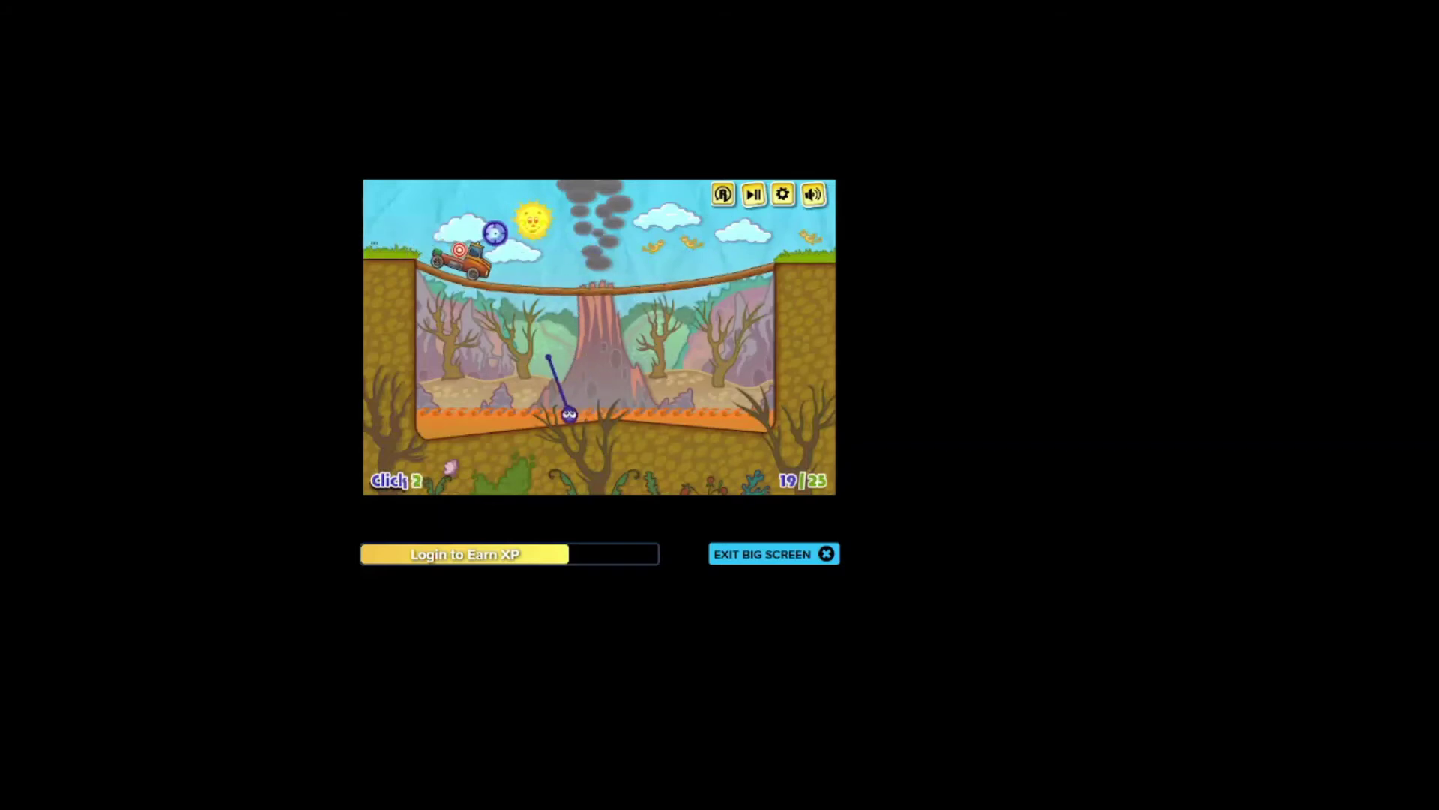
{"action": "left_click", "coordinate": [501, 236]}
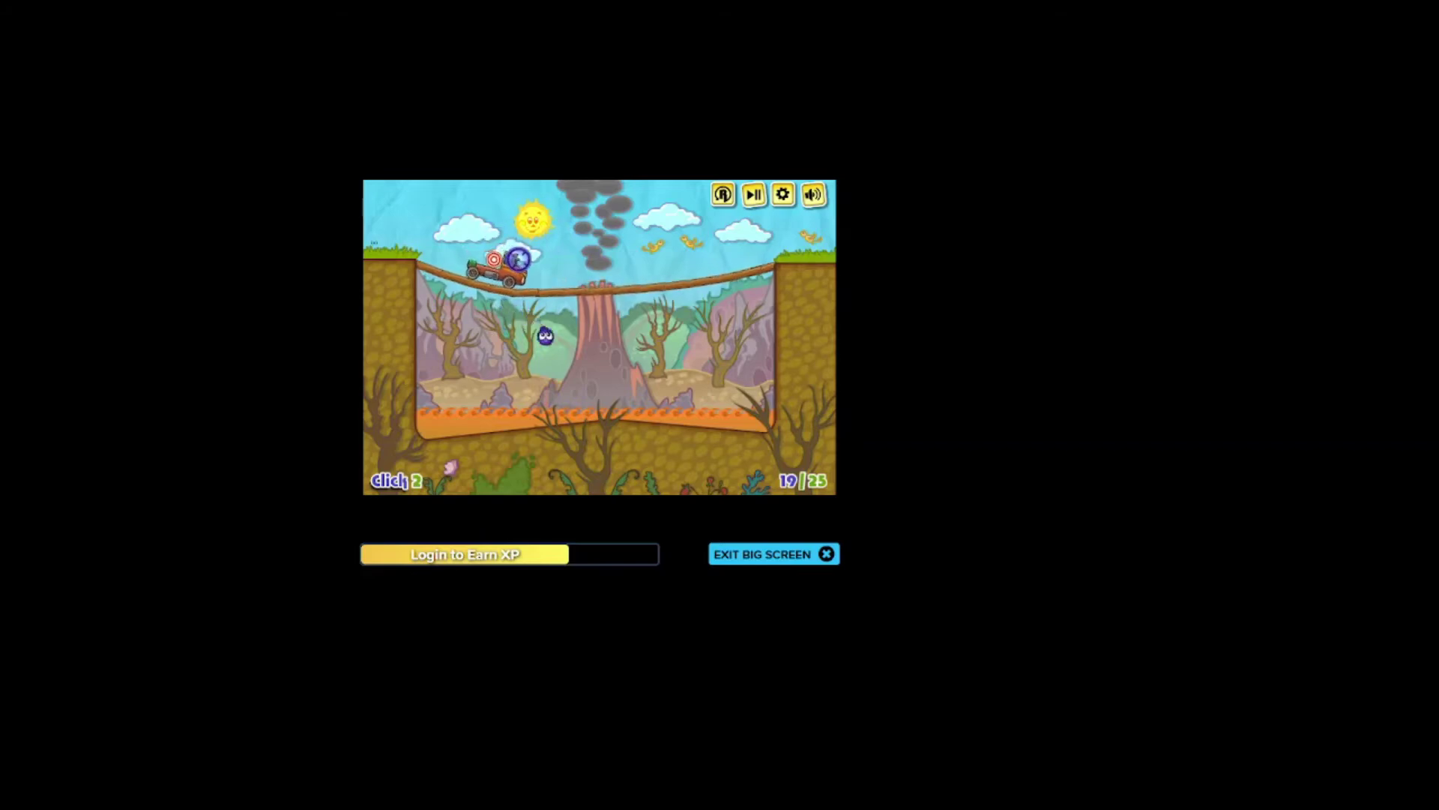
{"action": "left_click", "coordinate": [501, 242]}
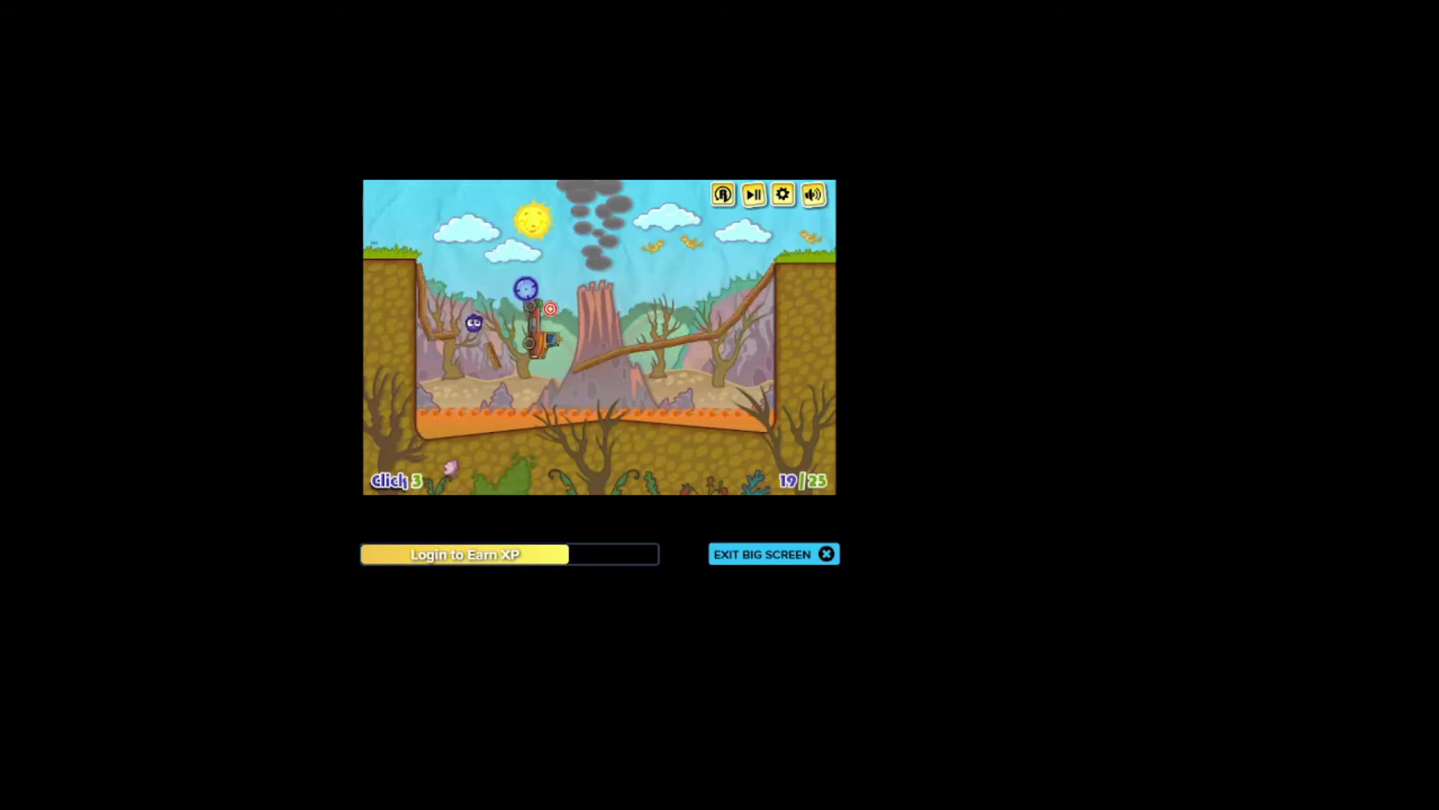
{"action": "left_click", "coordinate": [551, 383]}
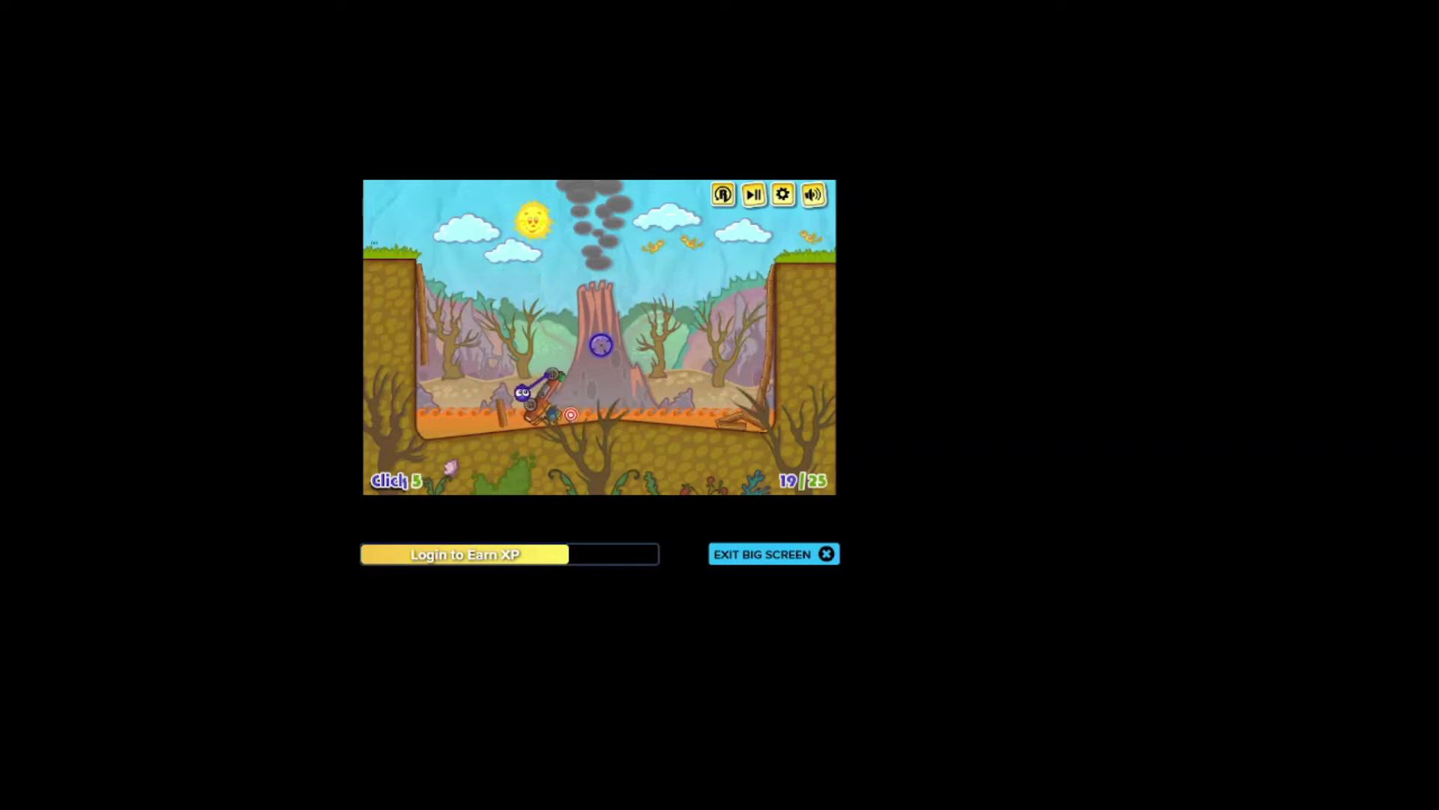
{"action": "left_click", "coordinate": [587, 408]}
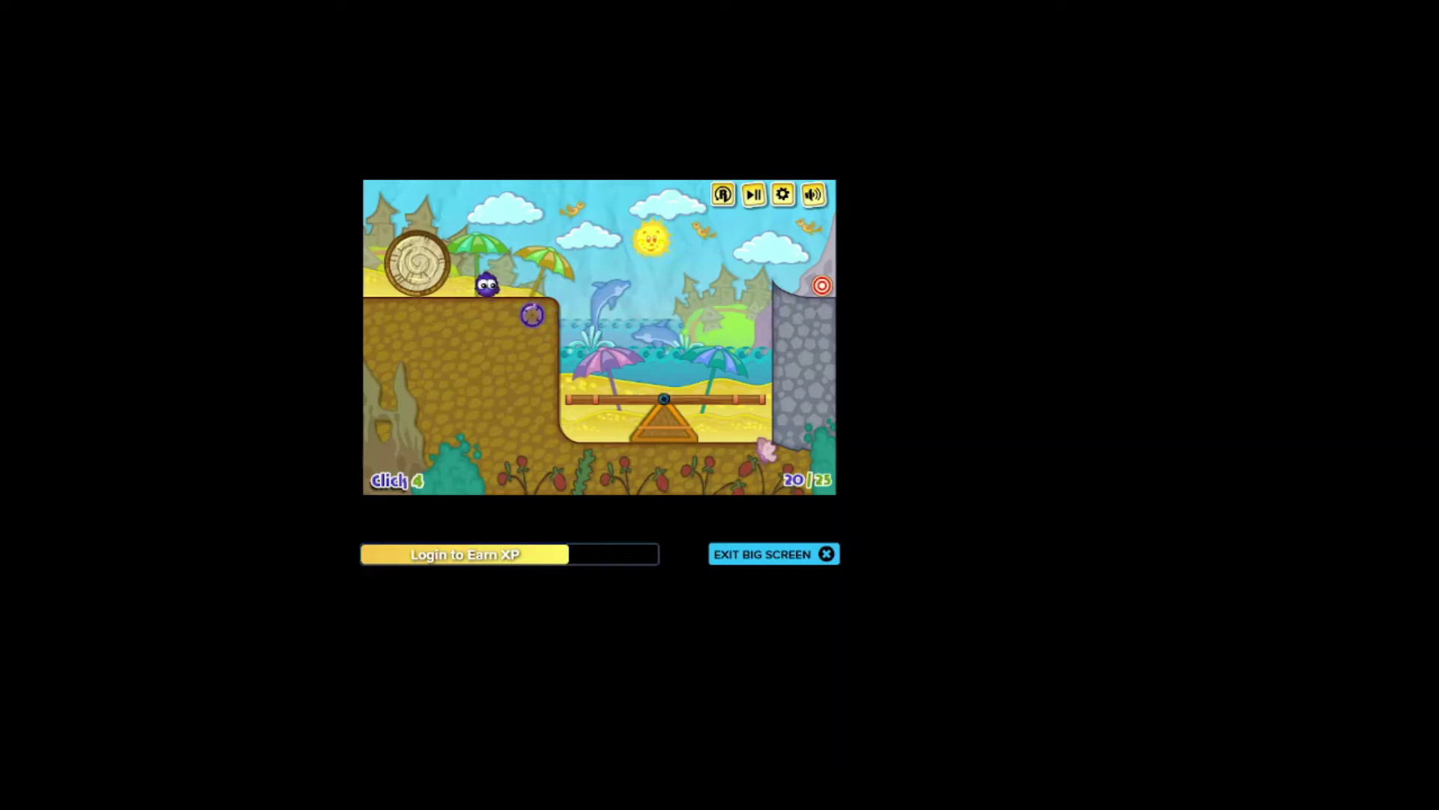
Step: Latch past the ledge and roll the wooden wheel down onto the seesaw
{"action": "left_click", "coordinate": [422, 273]}
{"action": "left_click", "coordinate": [542, 307]}
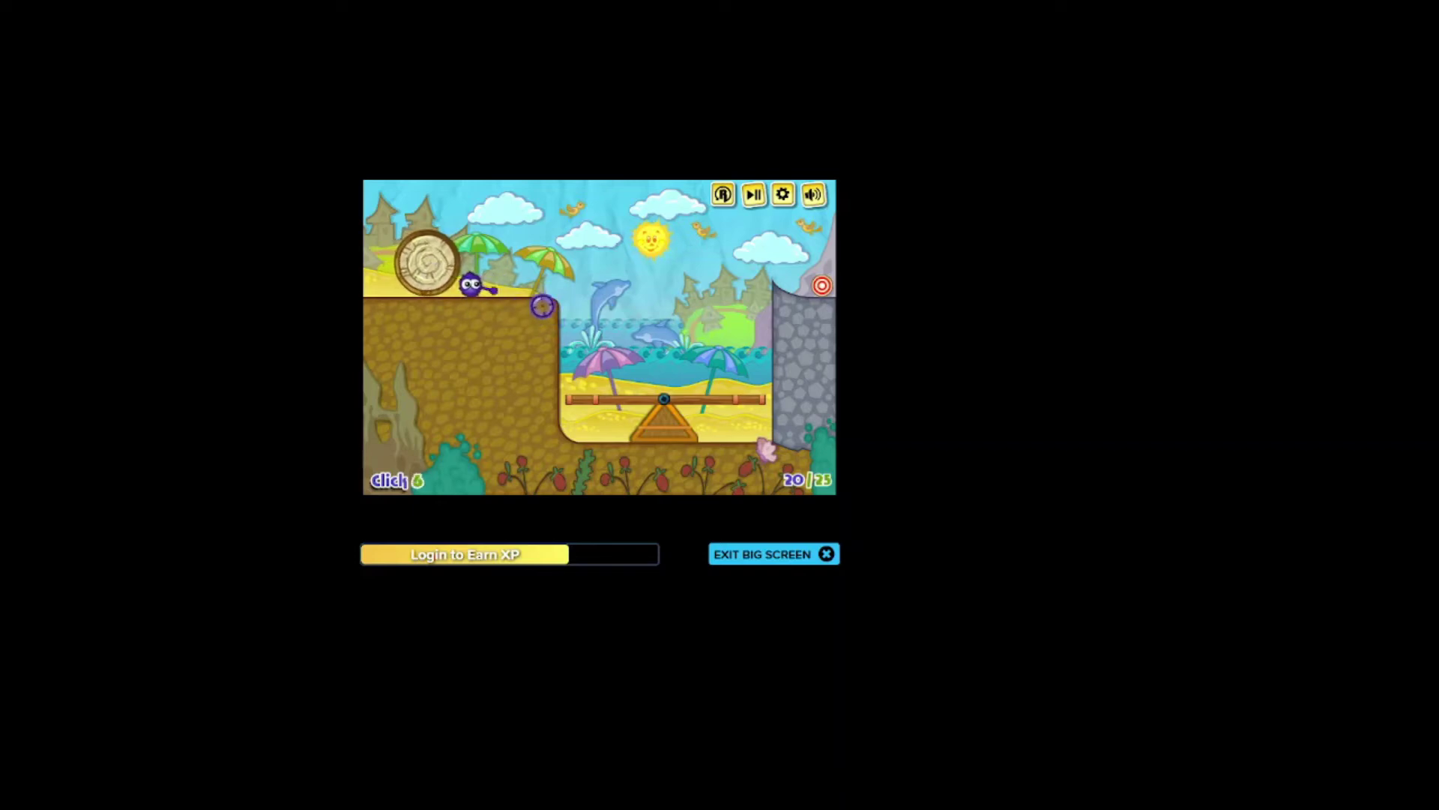
{"action": "left_click", "coordinate": [501, 313]}
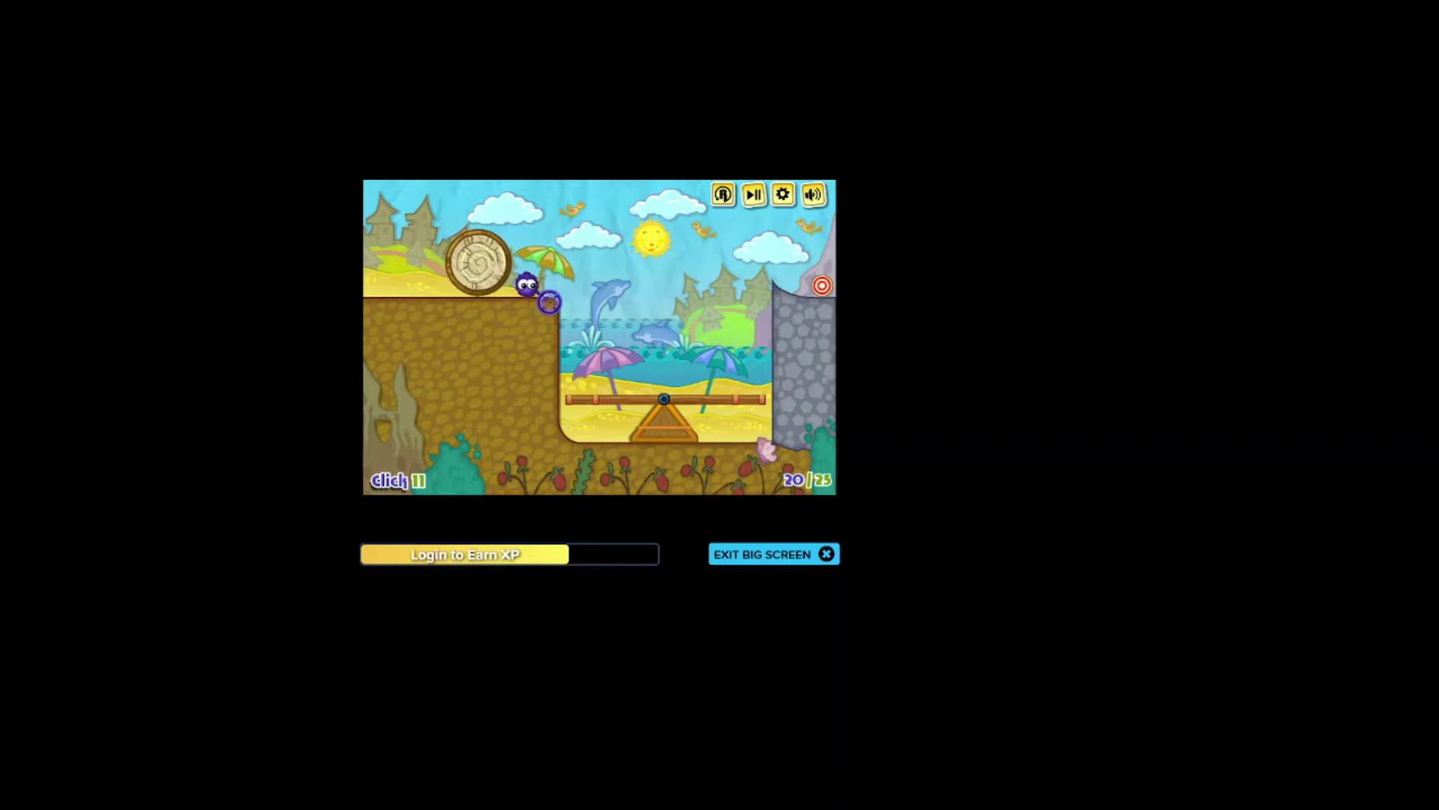
{"action": "left_click", "coordinate": [495, 276]}
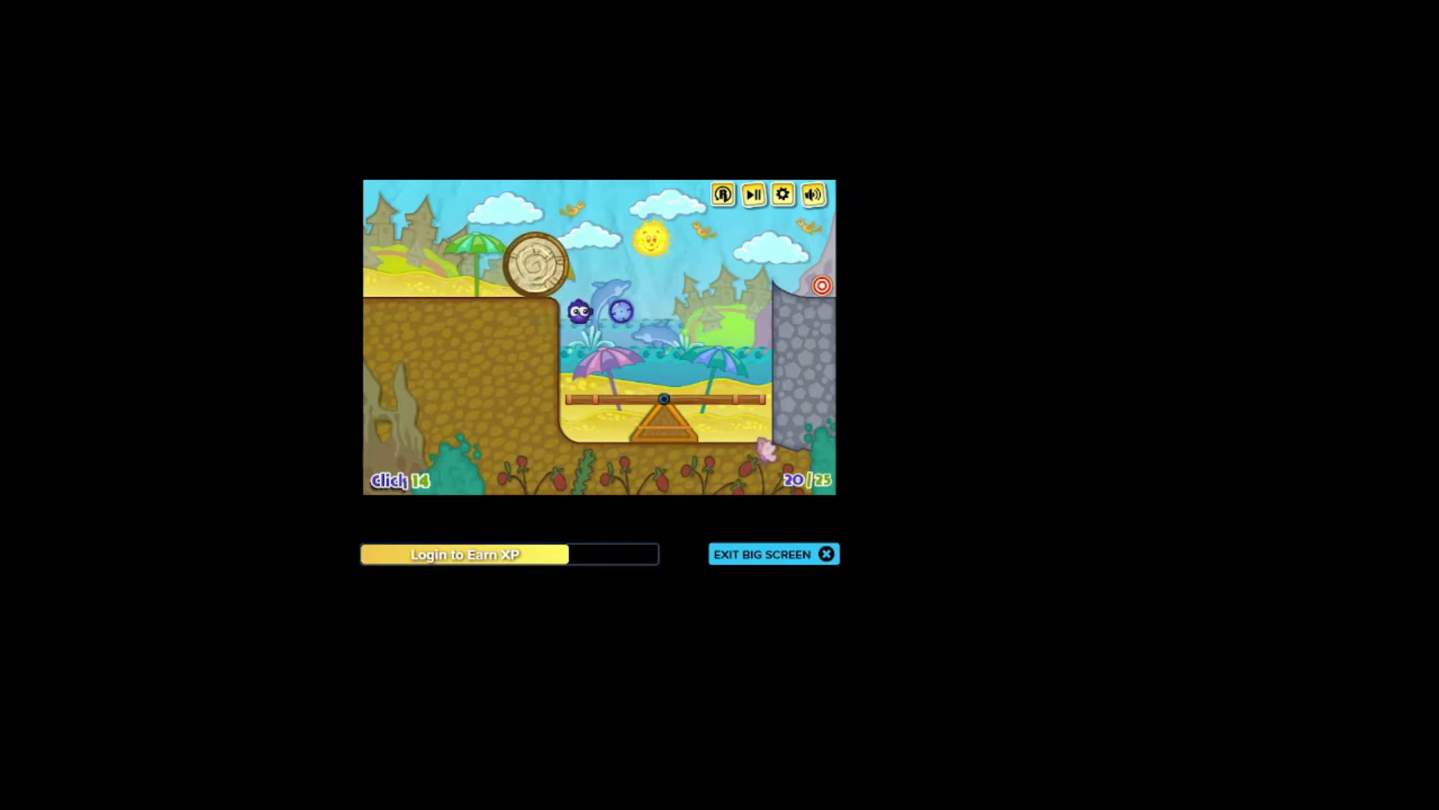
{"action": "left_click", "coordinate": [773, 357]}
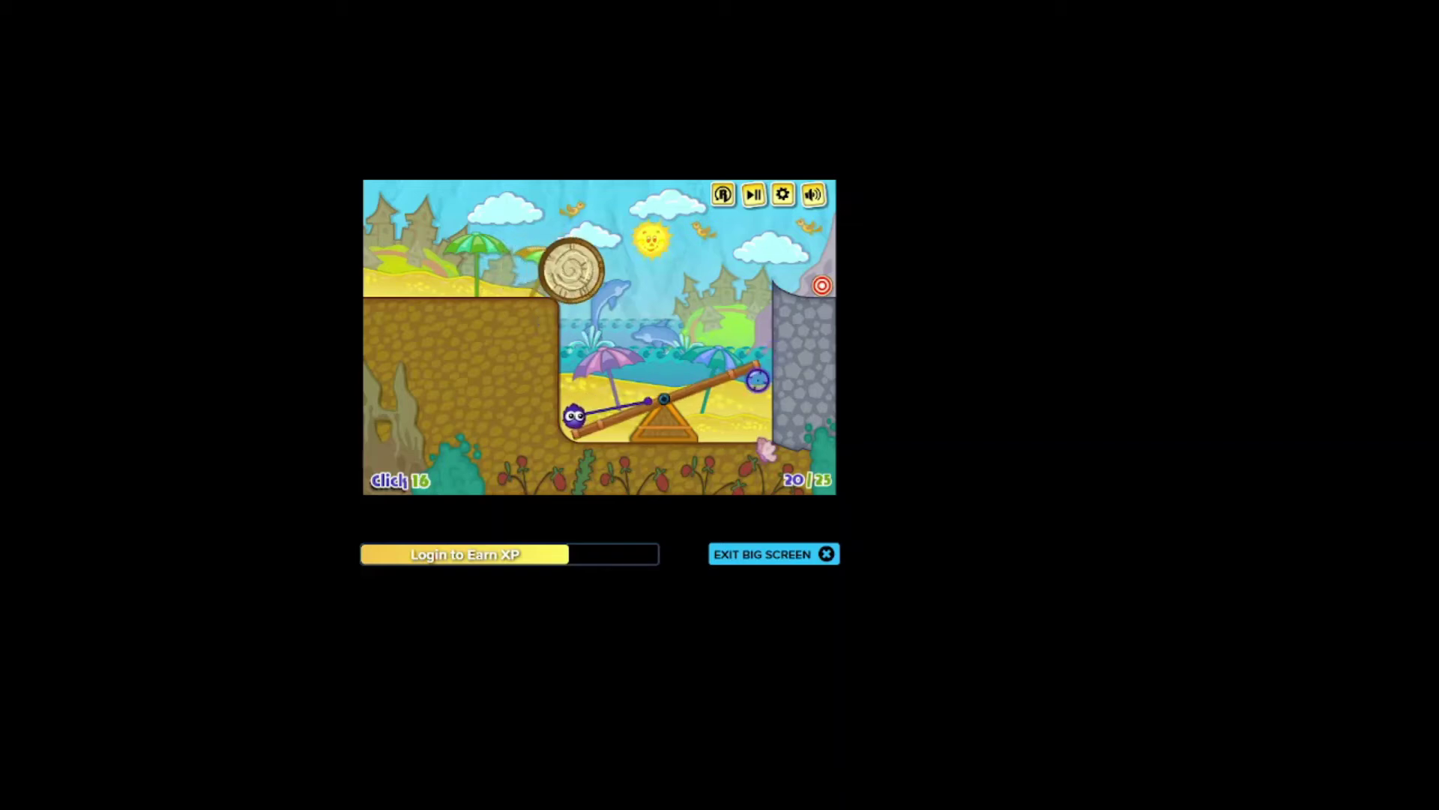
{"action": "left_click", "coordinate": [757, 382]}
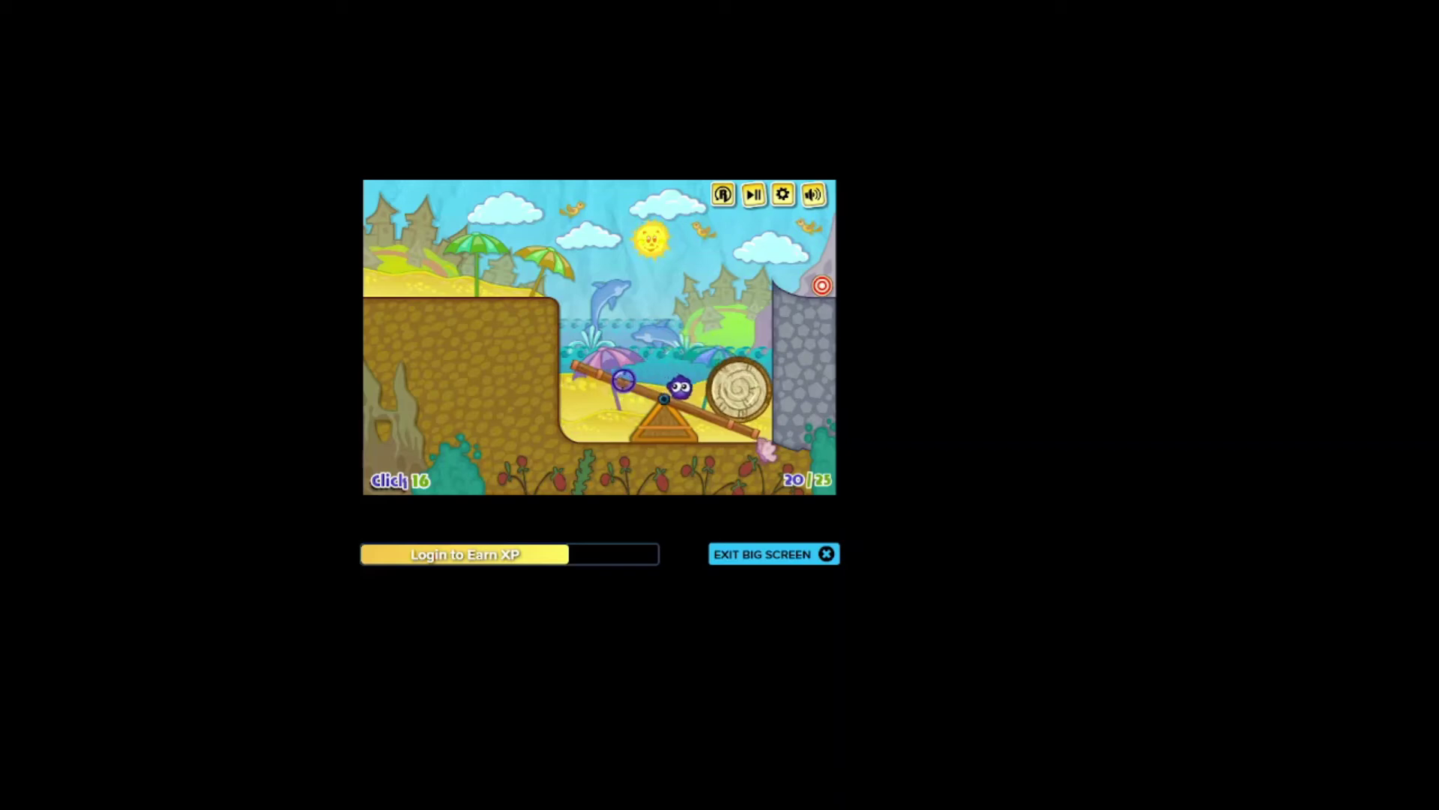
Step: Restart level 20 and swing the creature off the seesaw up to the red target
{"action": "left_click", "coordinate": [725, 196]}
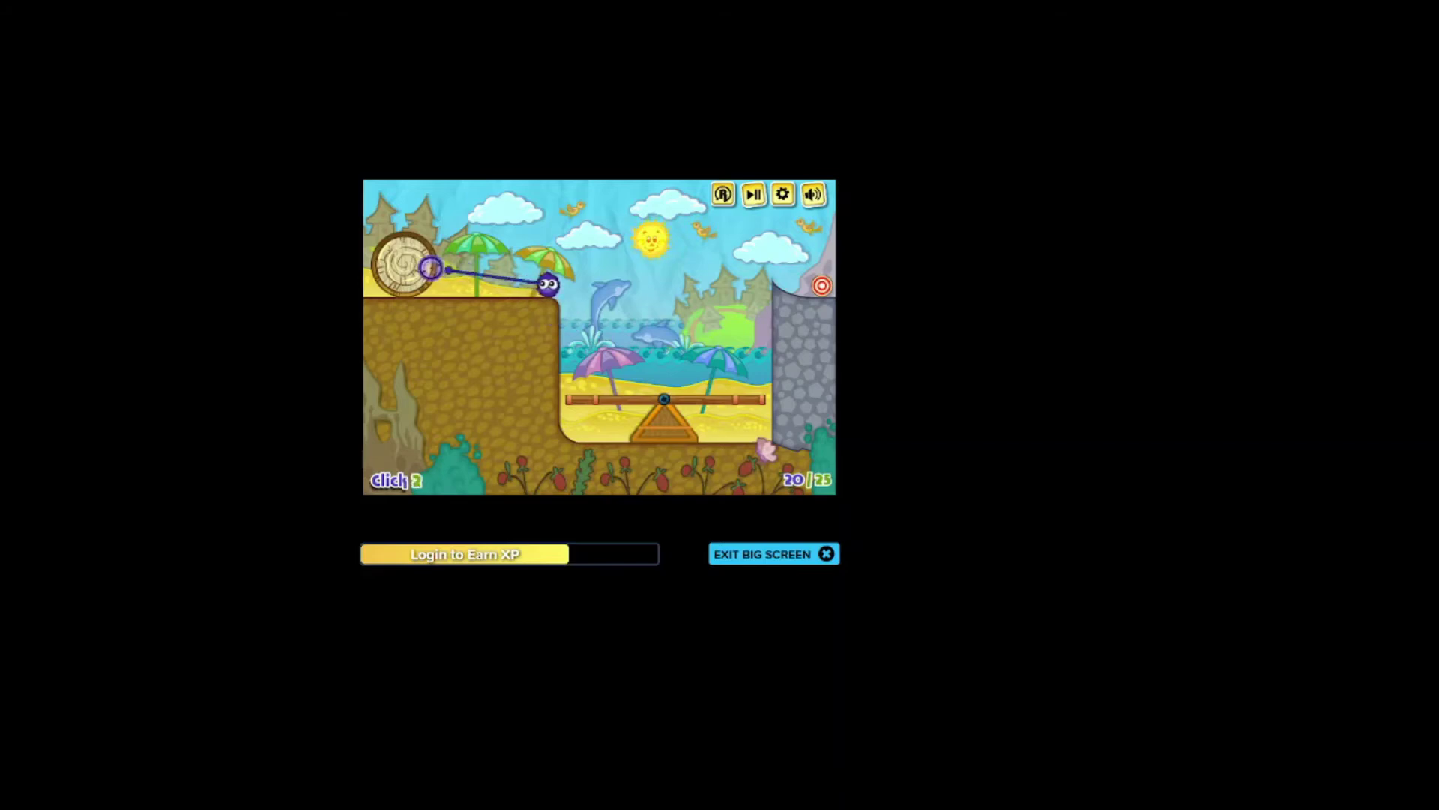
{"action": "left_click", "coordinate": [787, 259]}
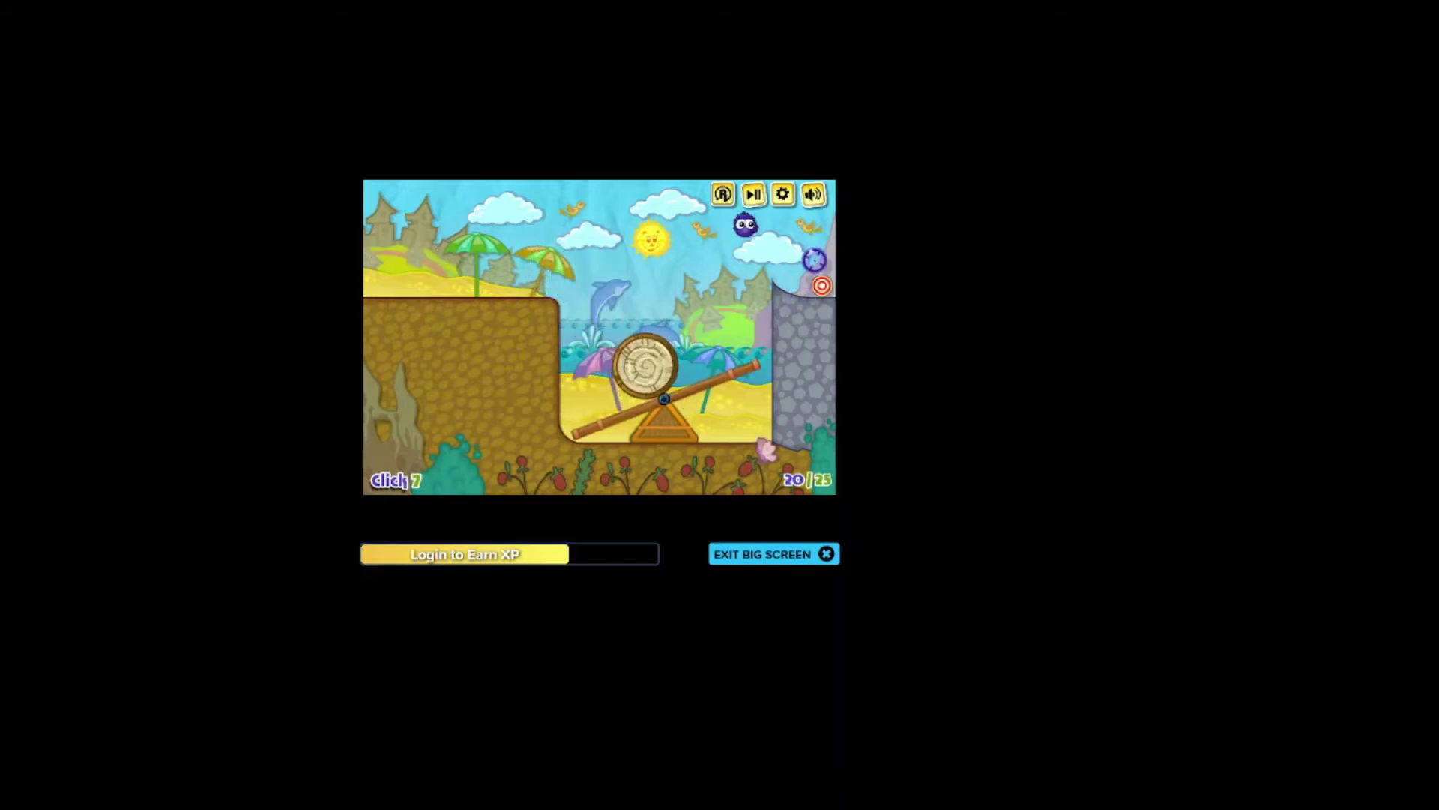
{"action": "left_click", "coordinate": [663, 396]}
{"action": "left_click", "coordinate": [697, 371]}
{"action": "left_click", "coordinate": [772, 321]}
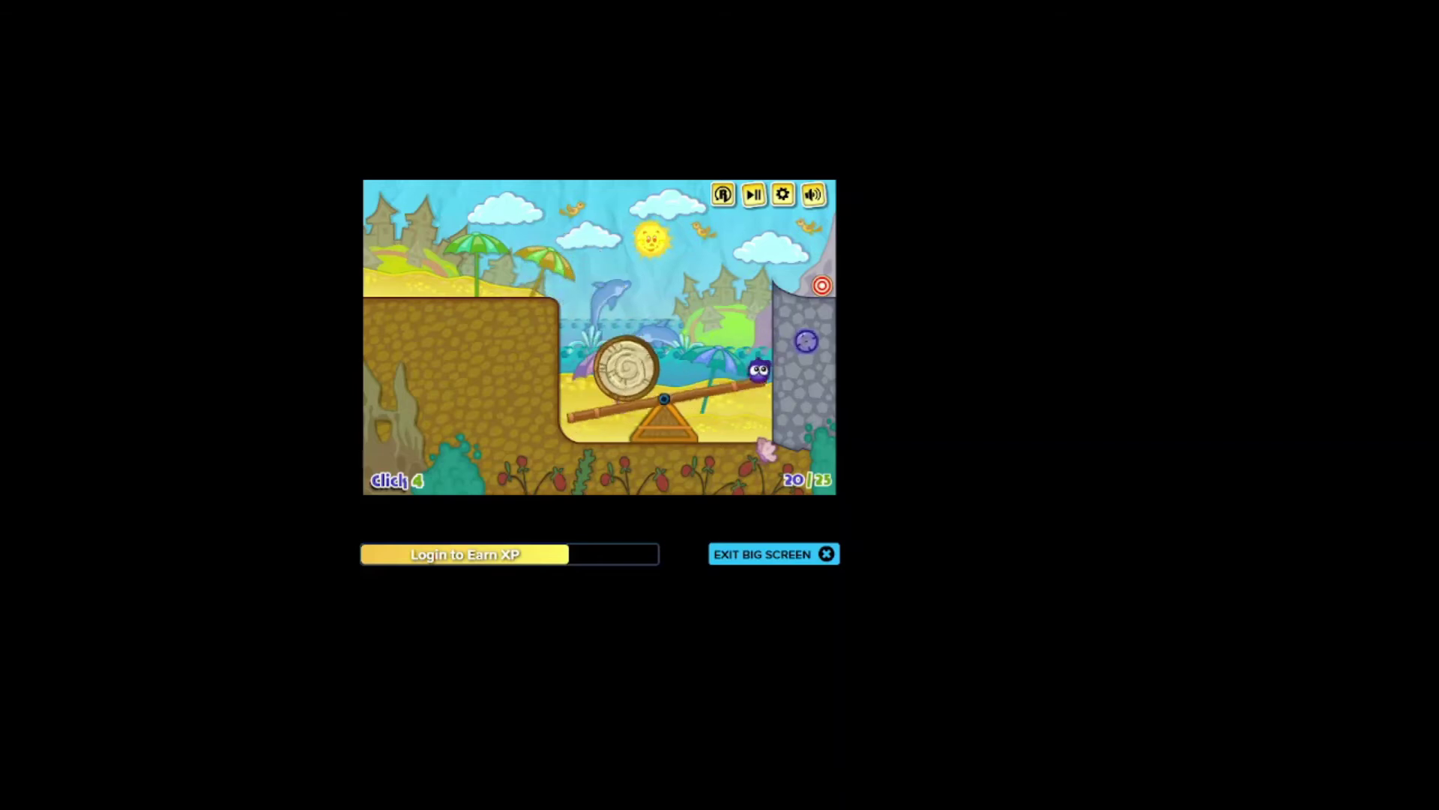
{"action": "left_click", "coordinate": [822, 285]}
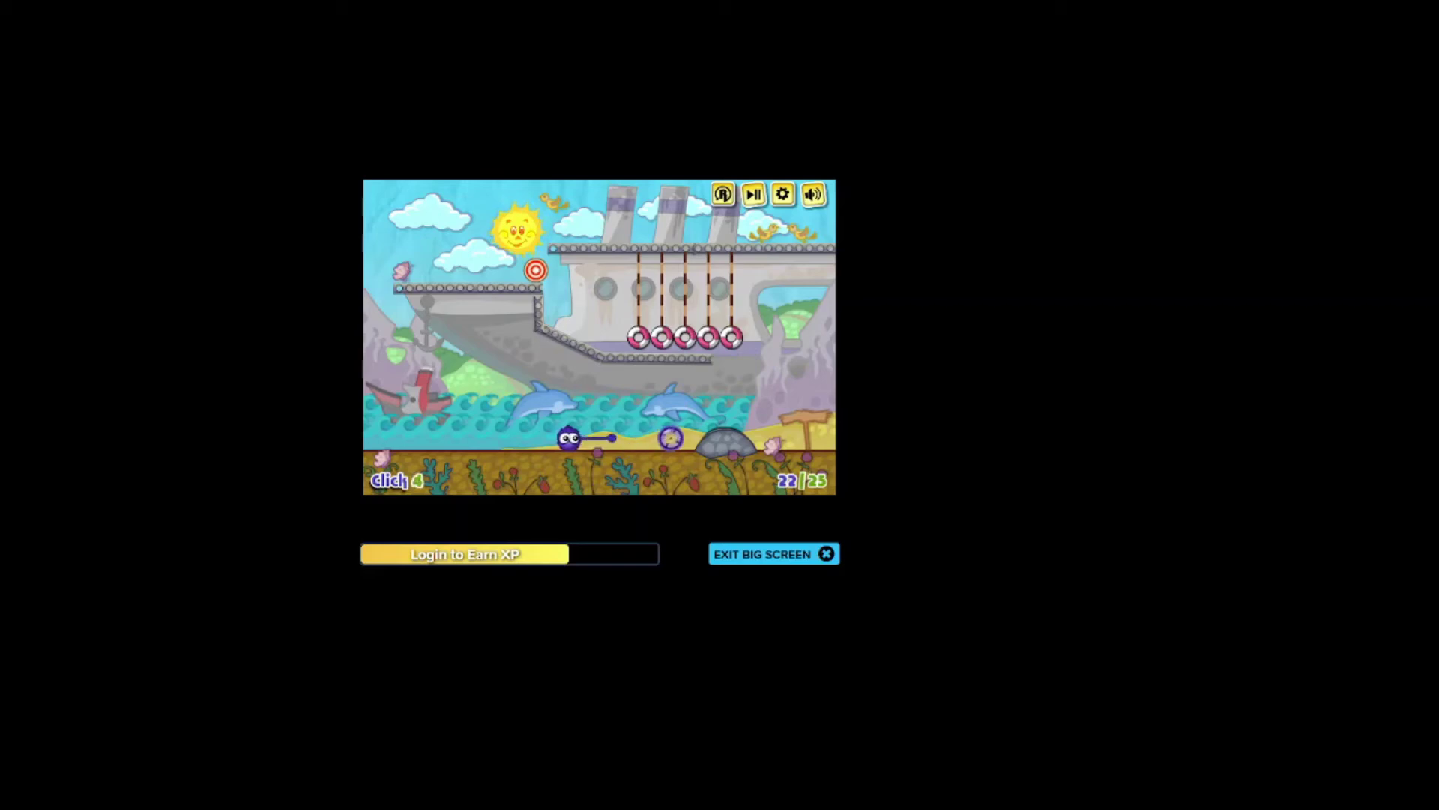
Step: Swing the hanging rings with sticky arms, pull left, then drop the creature onto level 22's target
{"action": "left_click", "coordinate": [668, 438]}
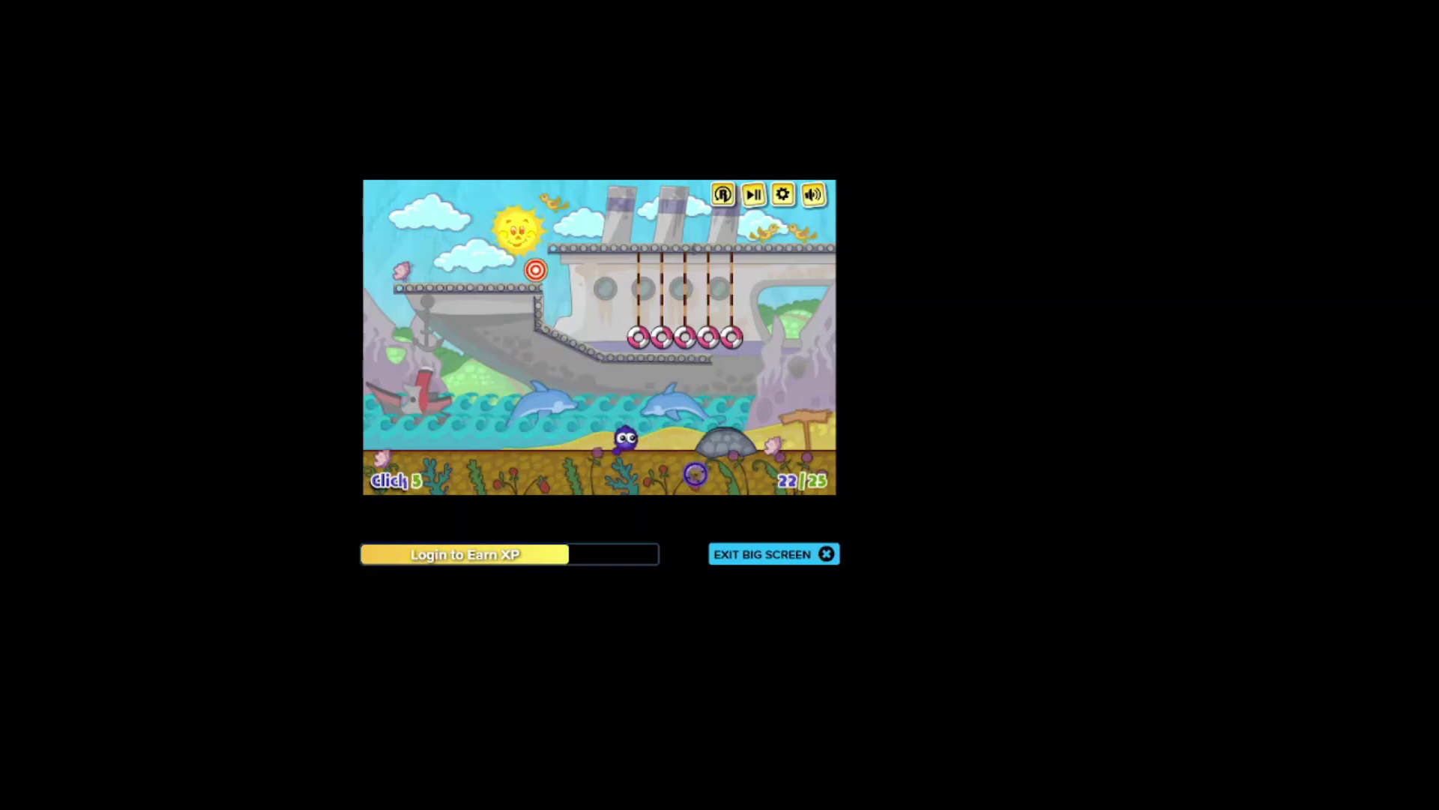
{"action": "left_click", "coordinate": [707, 454]}
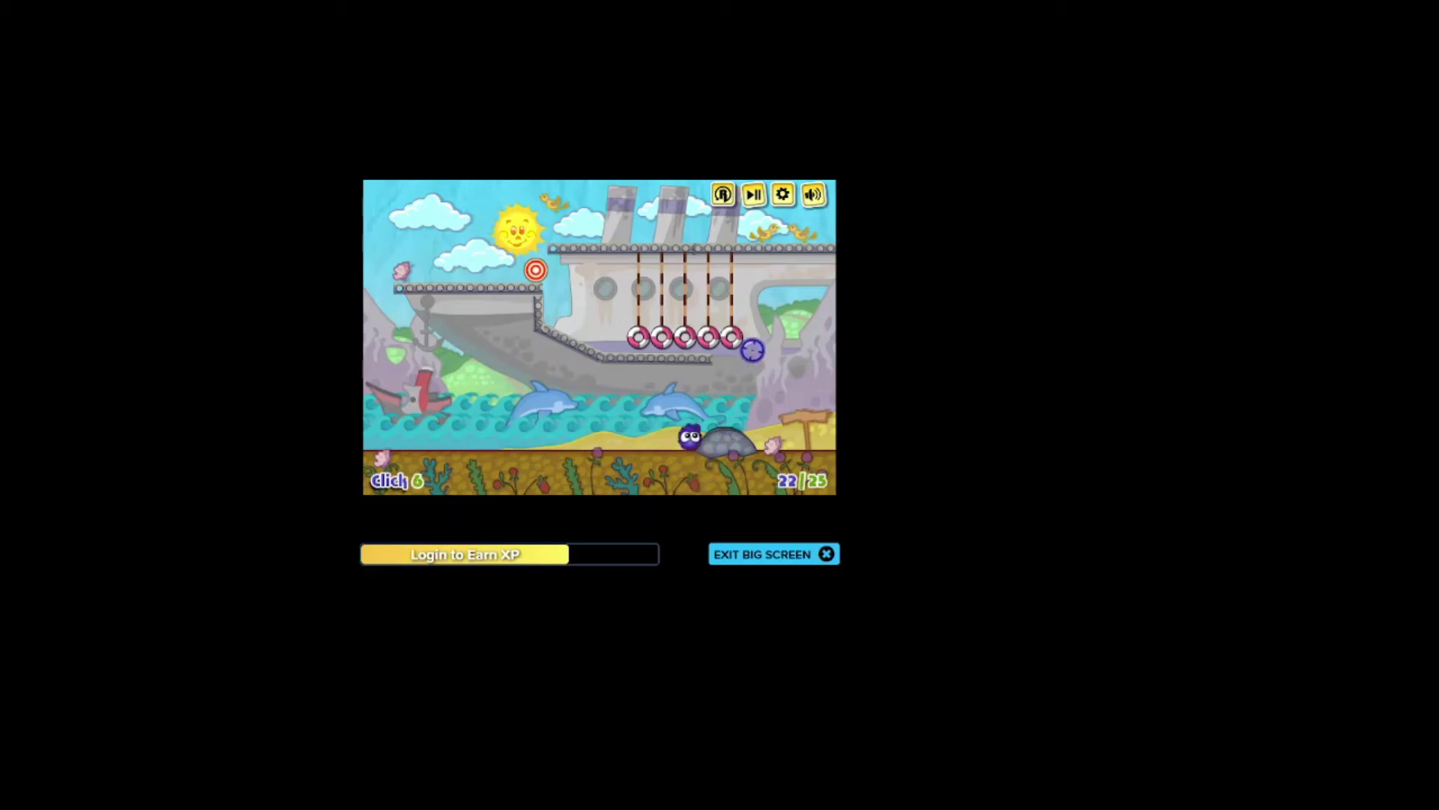
{"action": "left_click", "coordinate": [765, 331]}
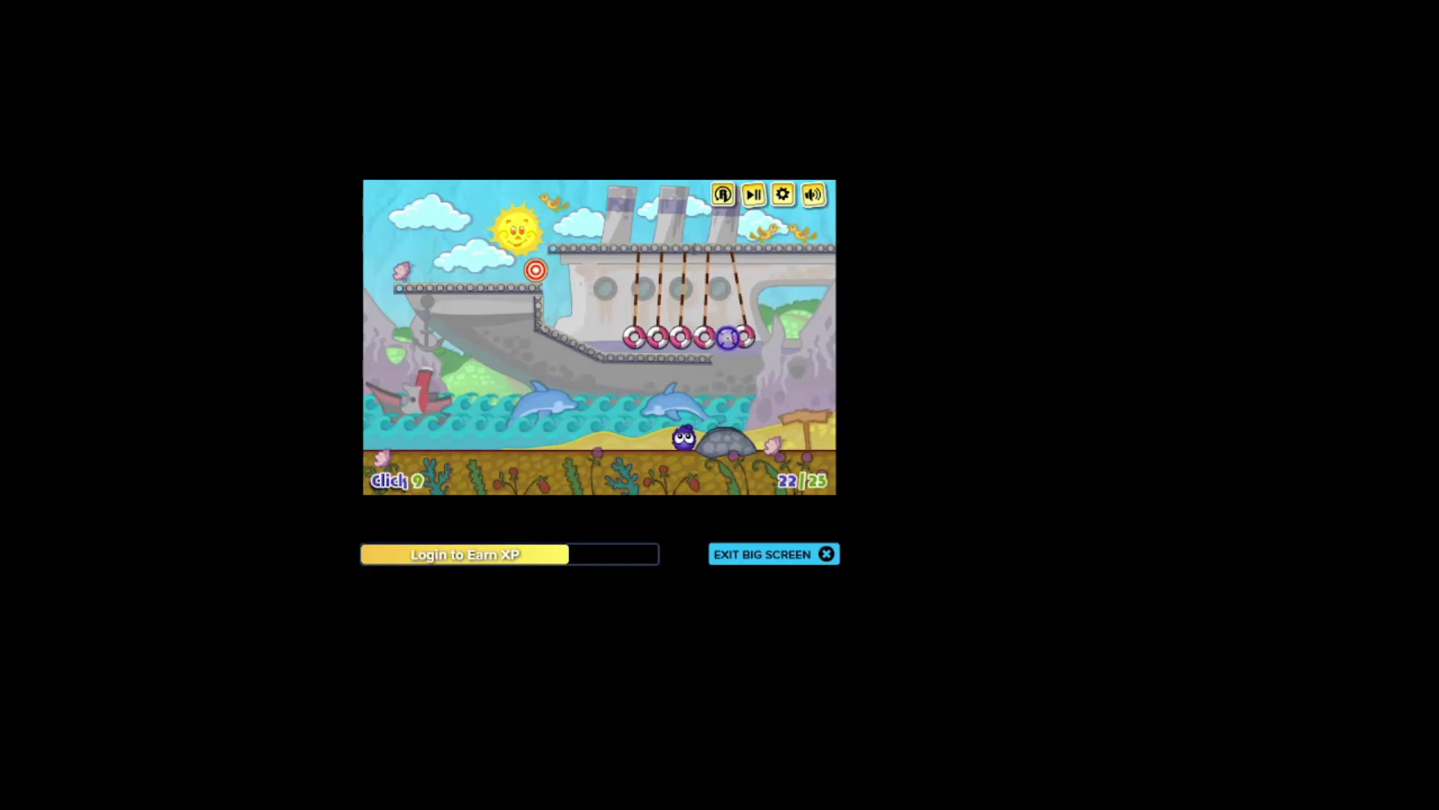
{"action": "left_click", "coordinate": [684, 439]}
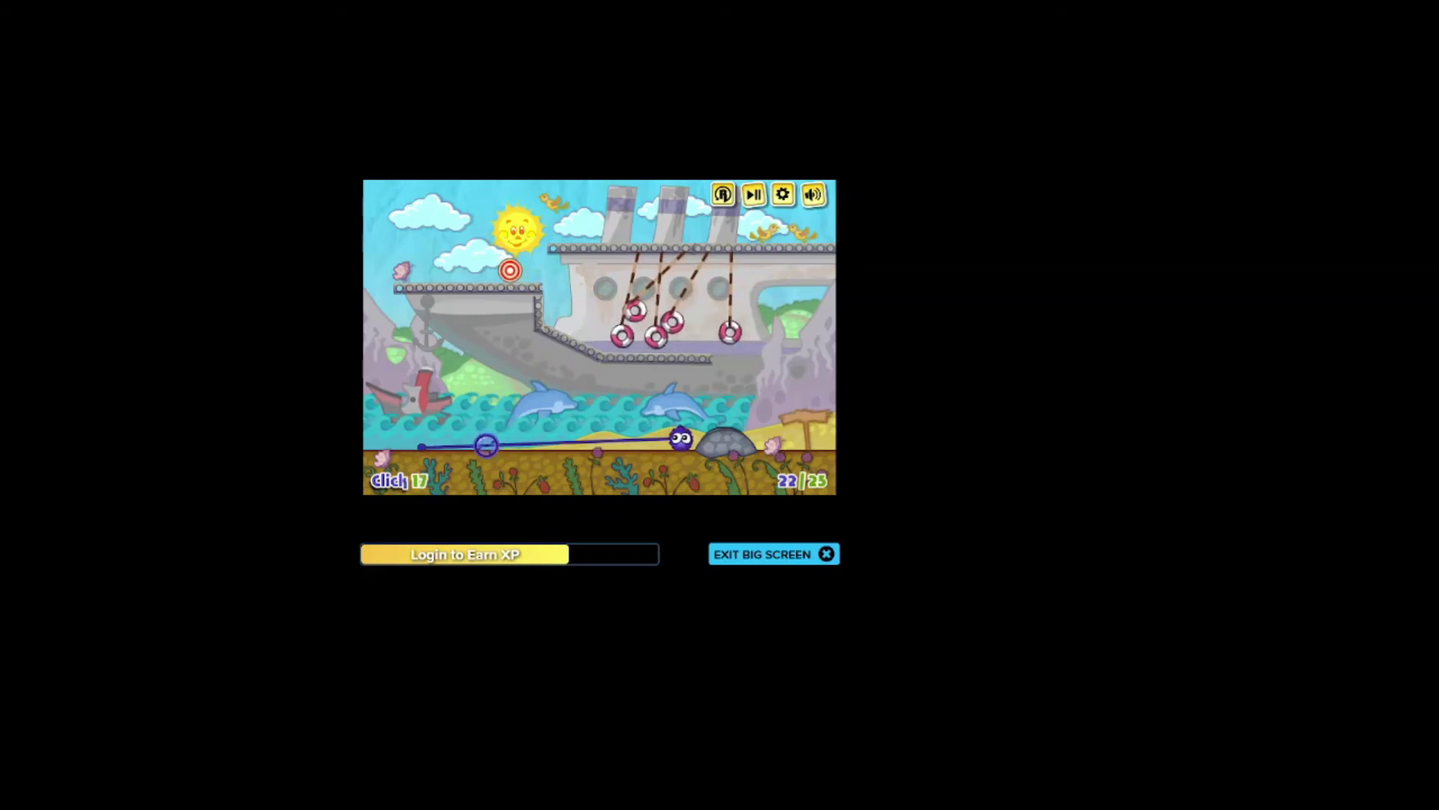
{"action": "left_click", "coordinate": [468, 445]}
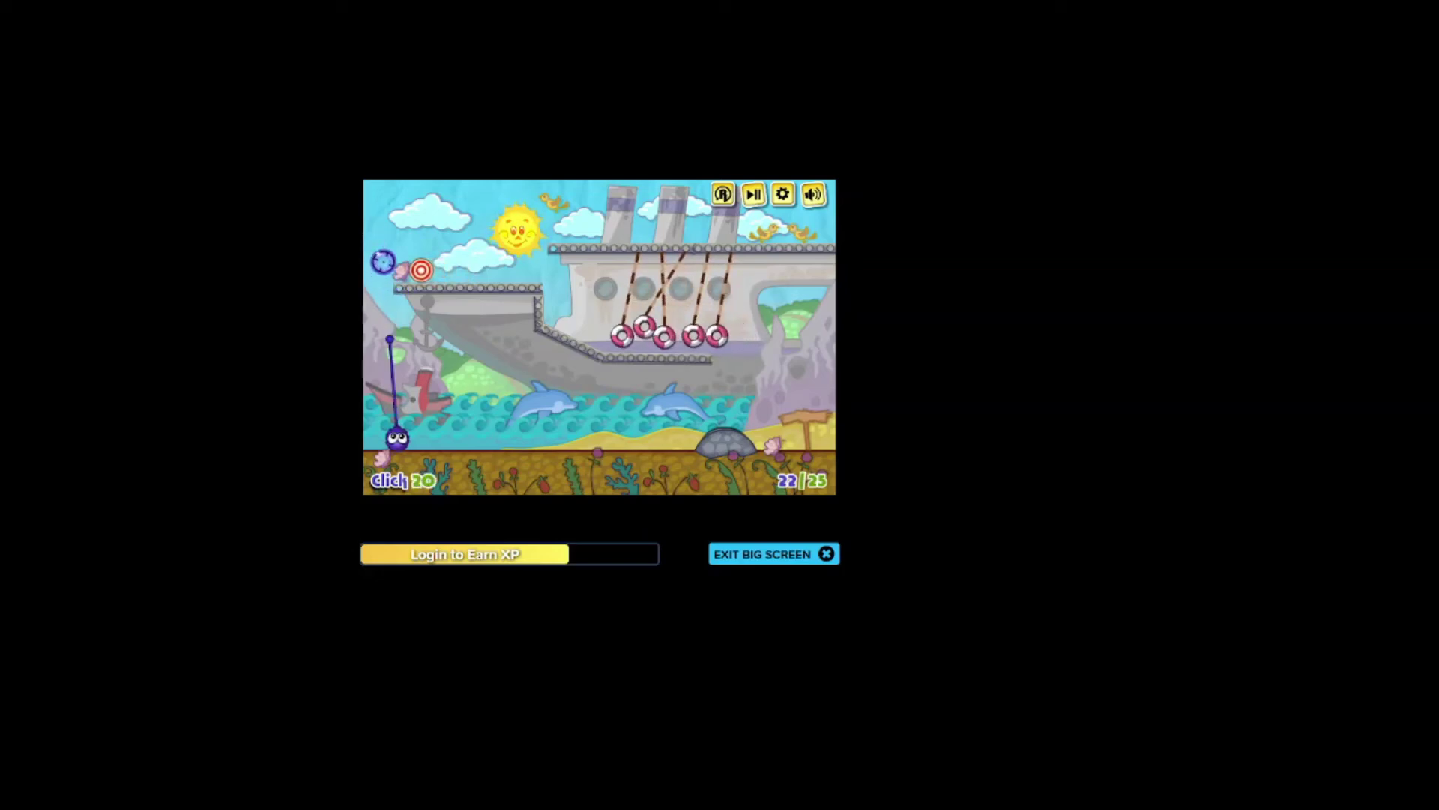
{"action": "left_click", "coordinate": [382, 261]}
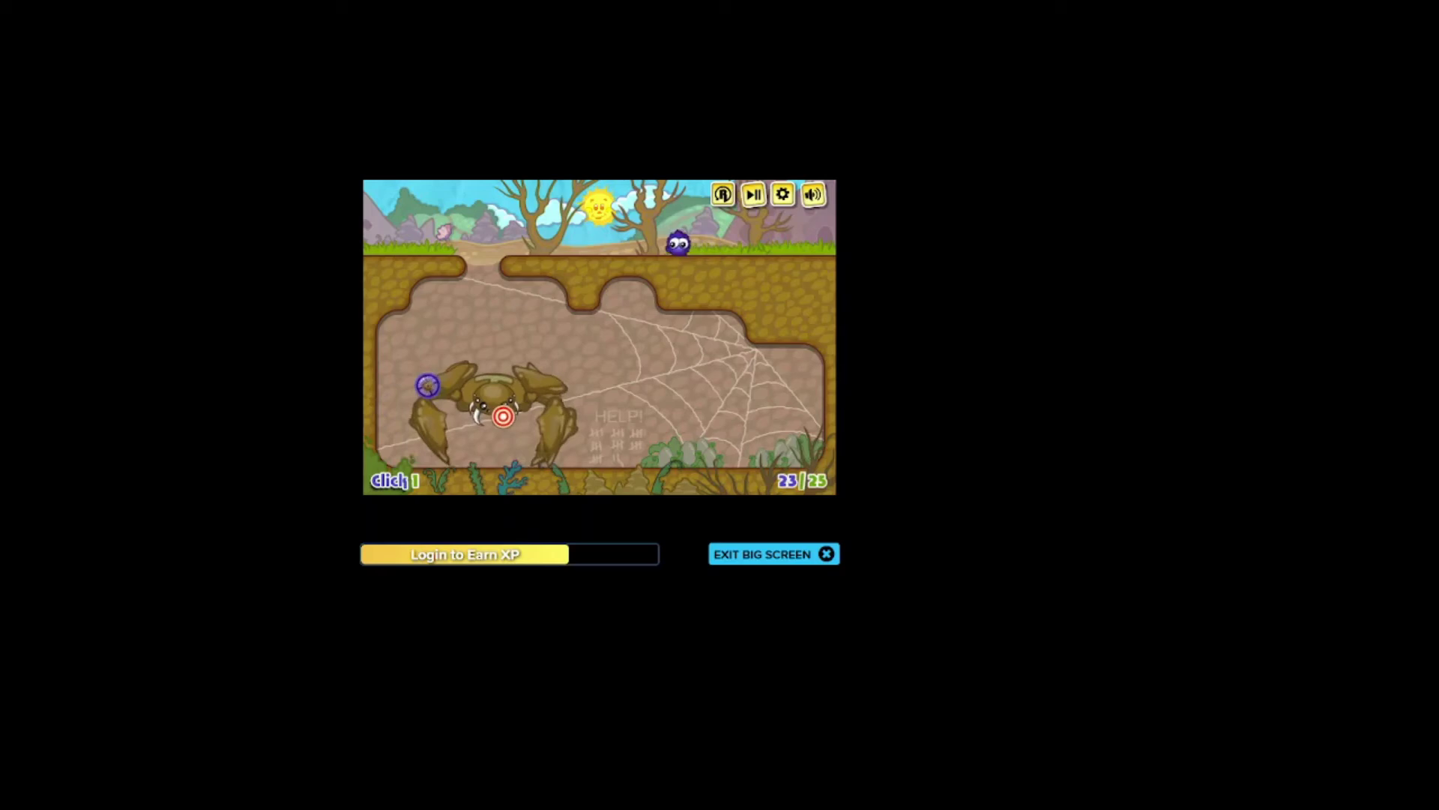
Step: Swing the creature between the upper-left wall and the spider in the cave
{"action": "left_click", "coordinate": [461, 275]}
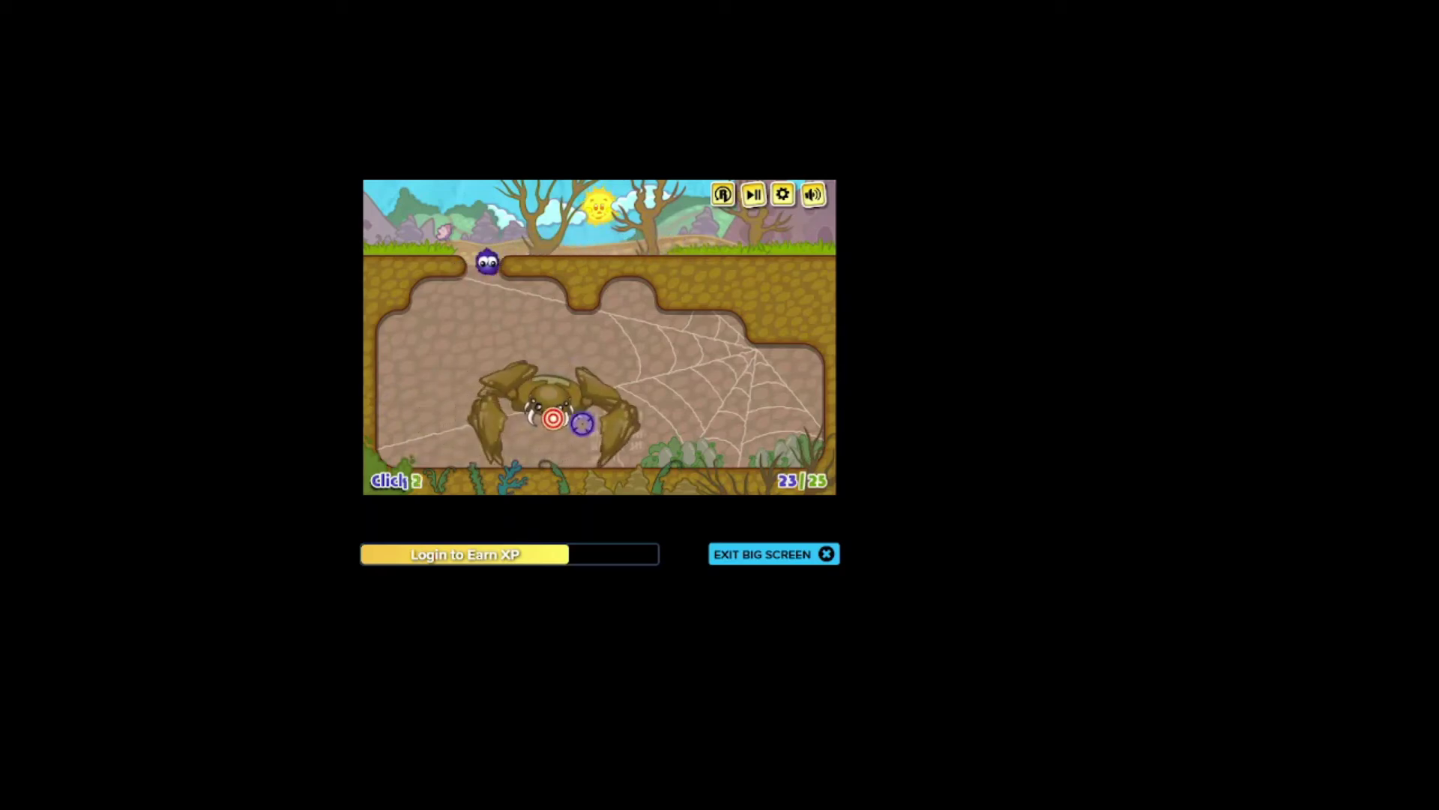
{"action": "left_click", "coordinate": [537, 390]}
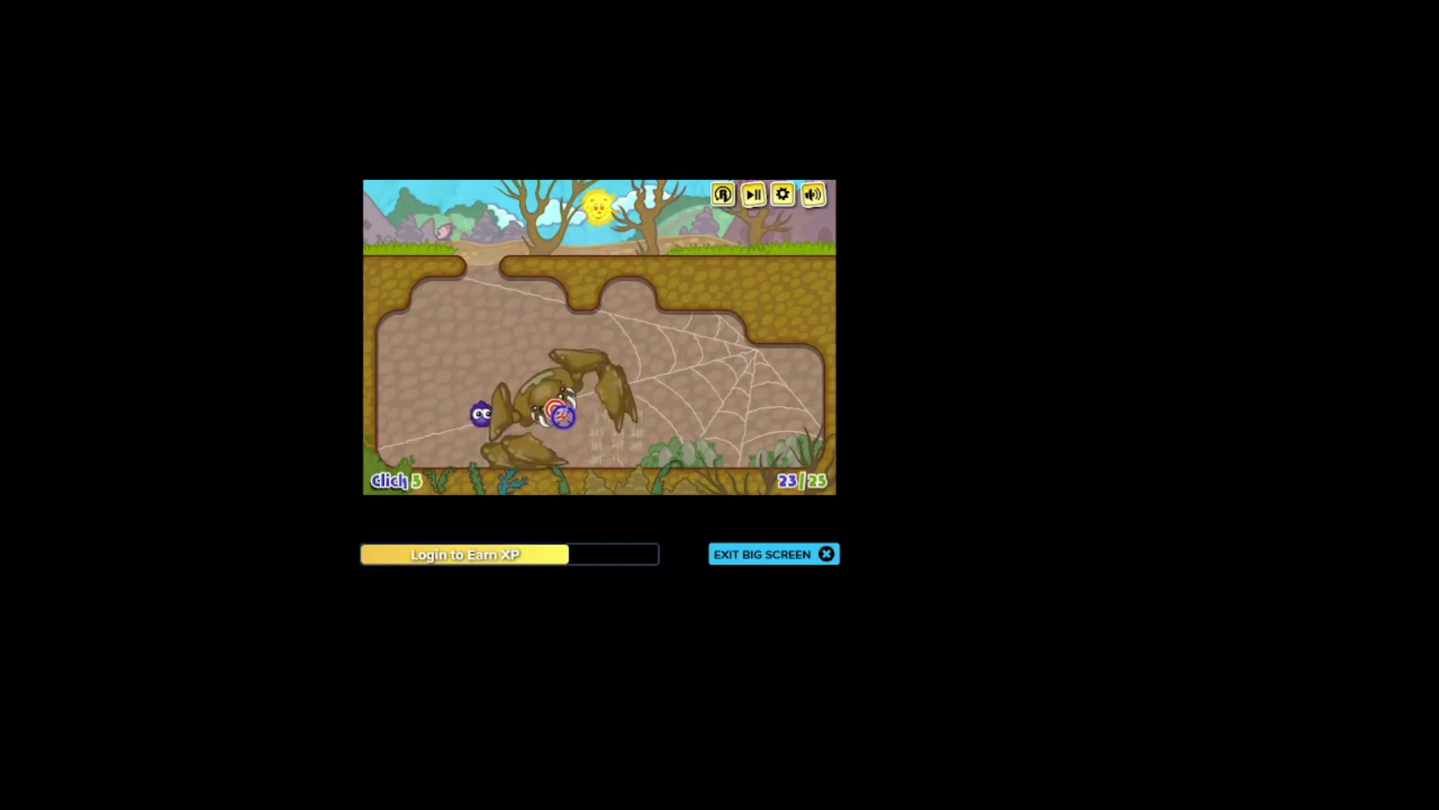
{"action": "left_click", "coordinate": [390, 269]}
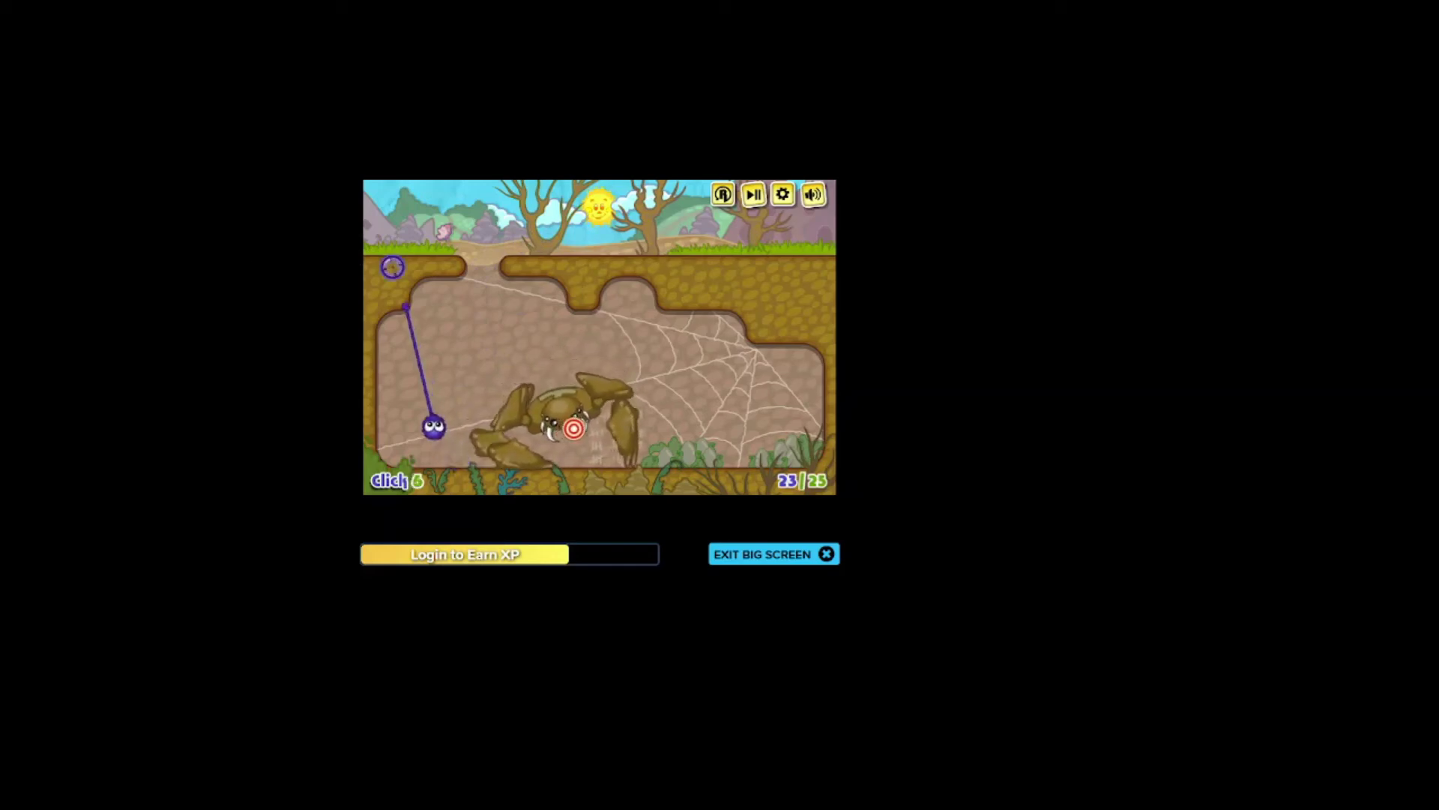
{"action": "left_click", "coordinate": [538, 381]}
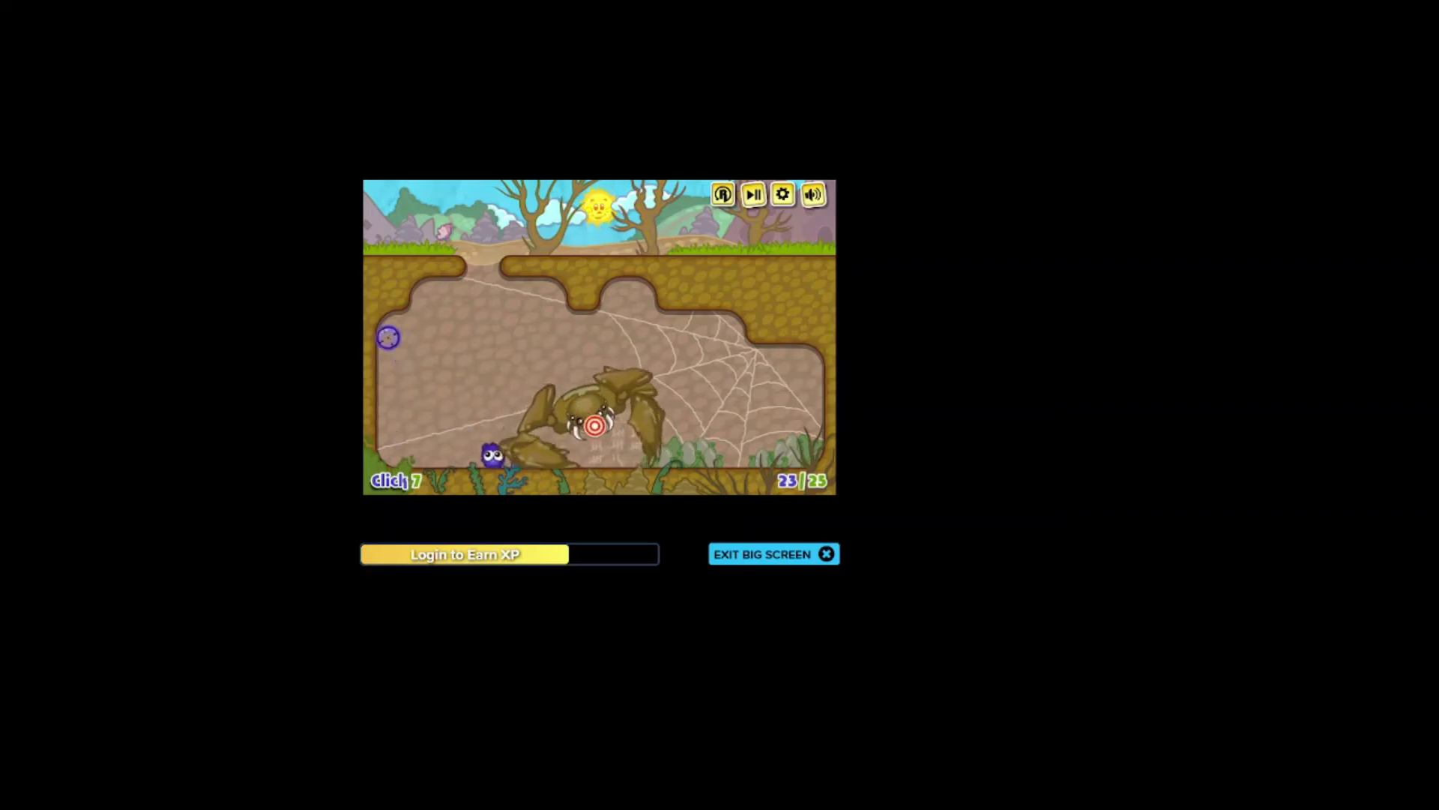
{"action": "left_click", "coordinate": [382, 336]}
Step: Grapple rightward past the spider along the cave floor to finish level 23
{"action": "left_click", "coordinate": [506, 414]}
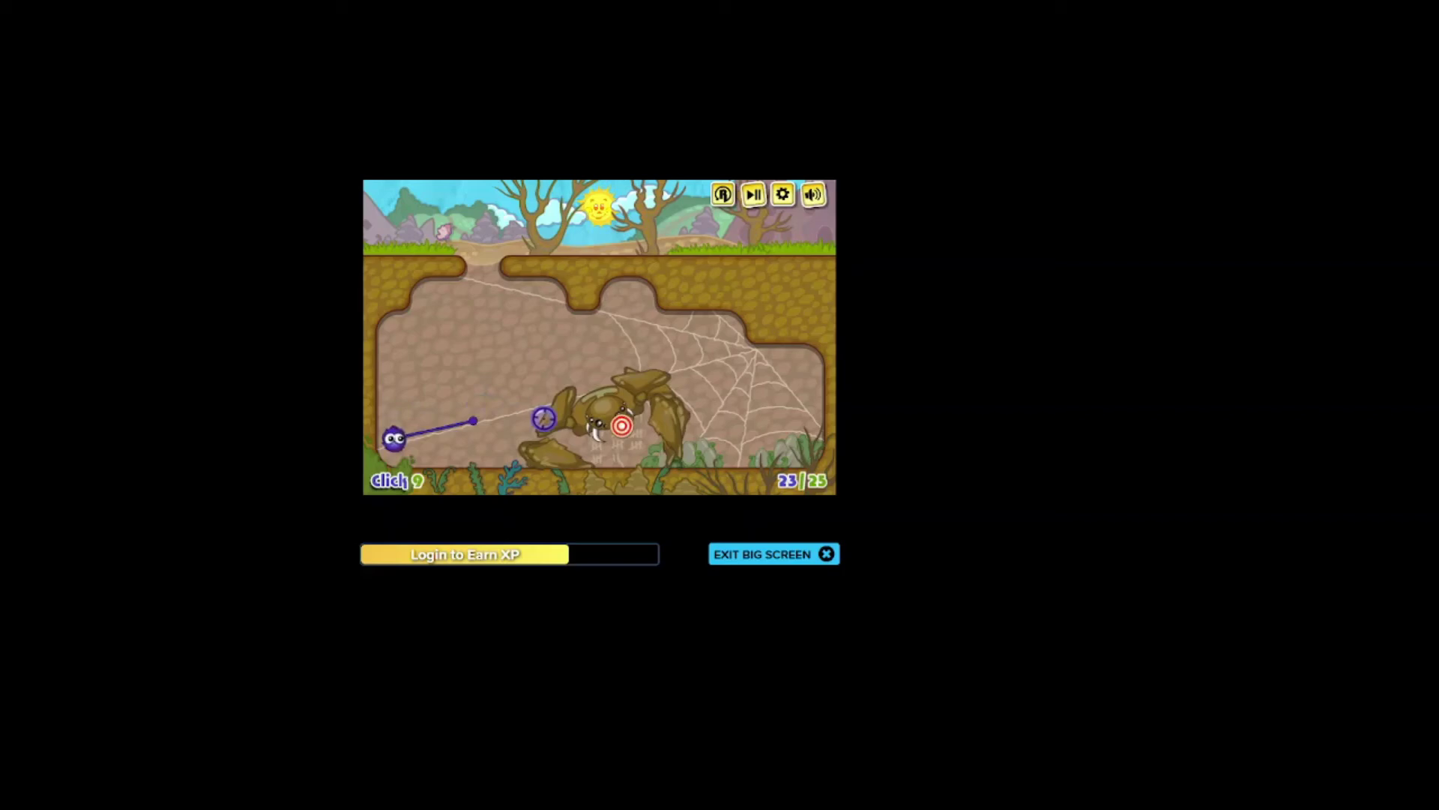
{"action": "left_click", "coordinate": [585, 417]}
{"action": "left_click", "coordinate": [652, 422]}
{"action": "left_click", "coordinate": [698, 425]}
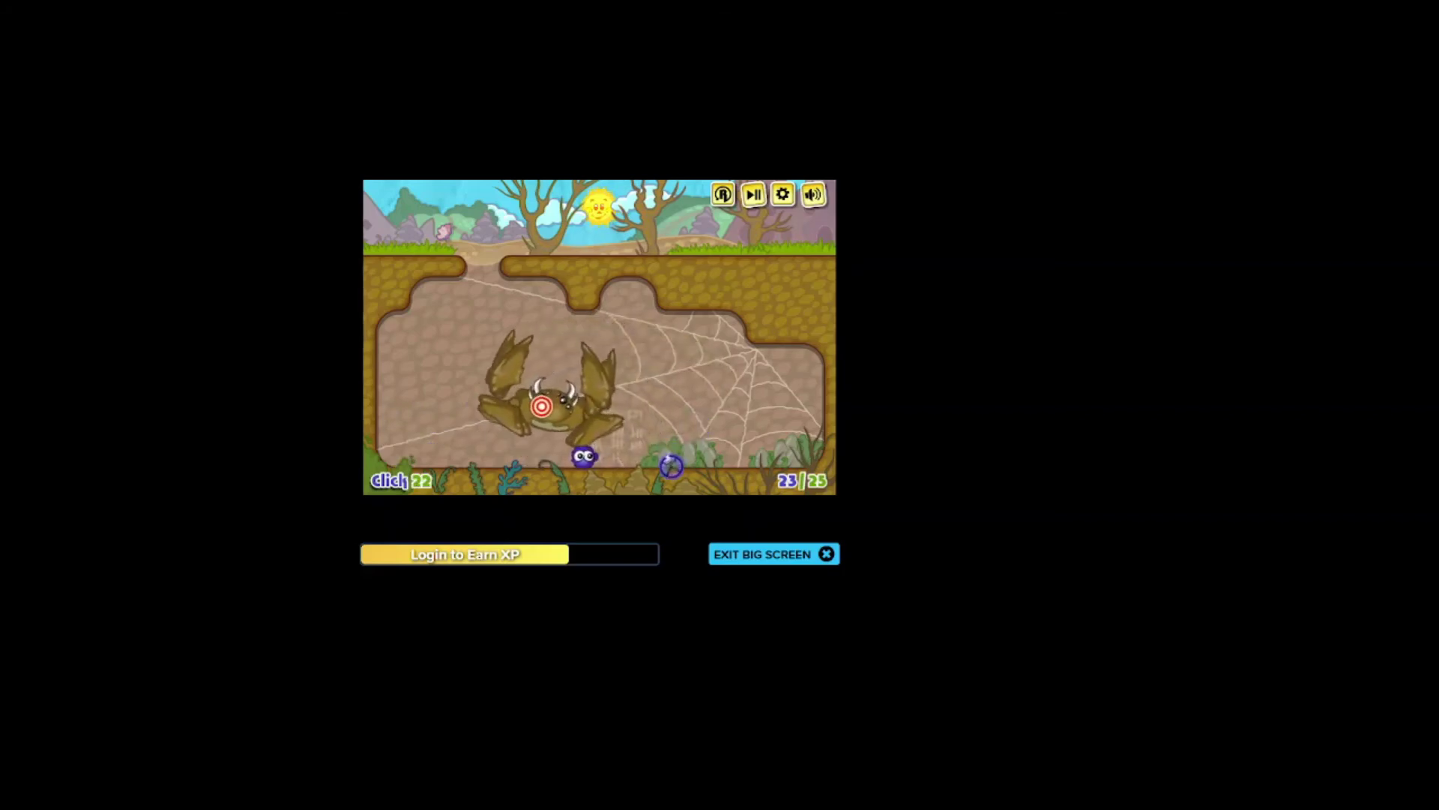
{"action": "left_click", "coordinate": [637, 404]}
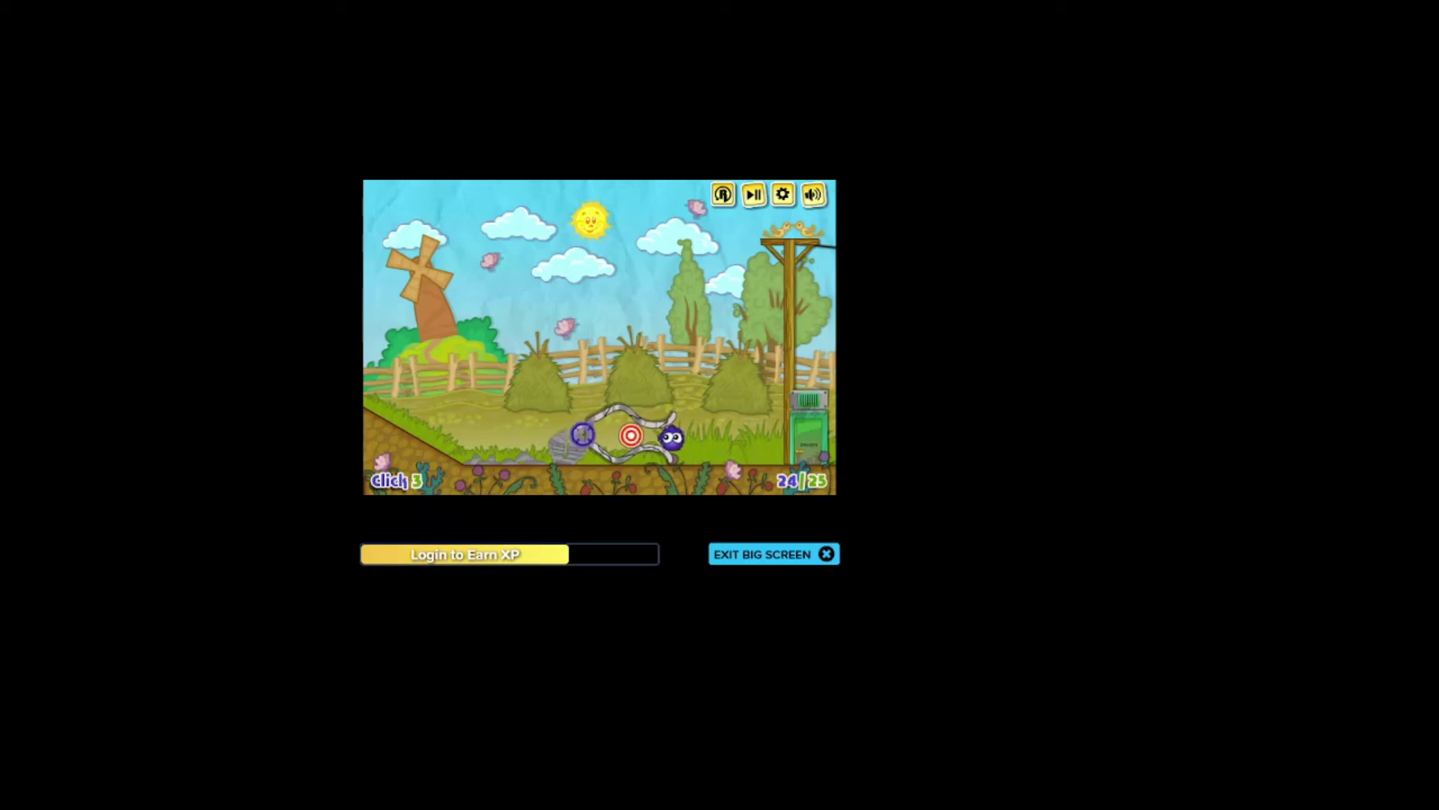
Step: Swing the creature up to the farm pole and drop it near the target
{"action": "left_click", "coordinate": [622, 441]}
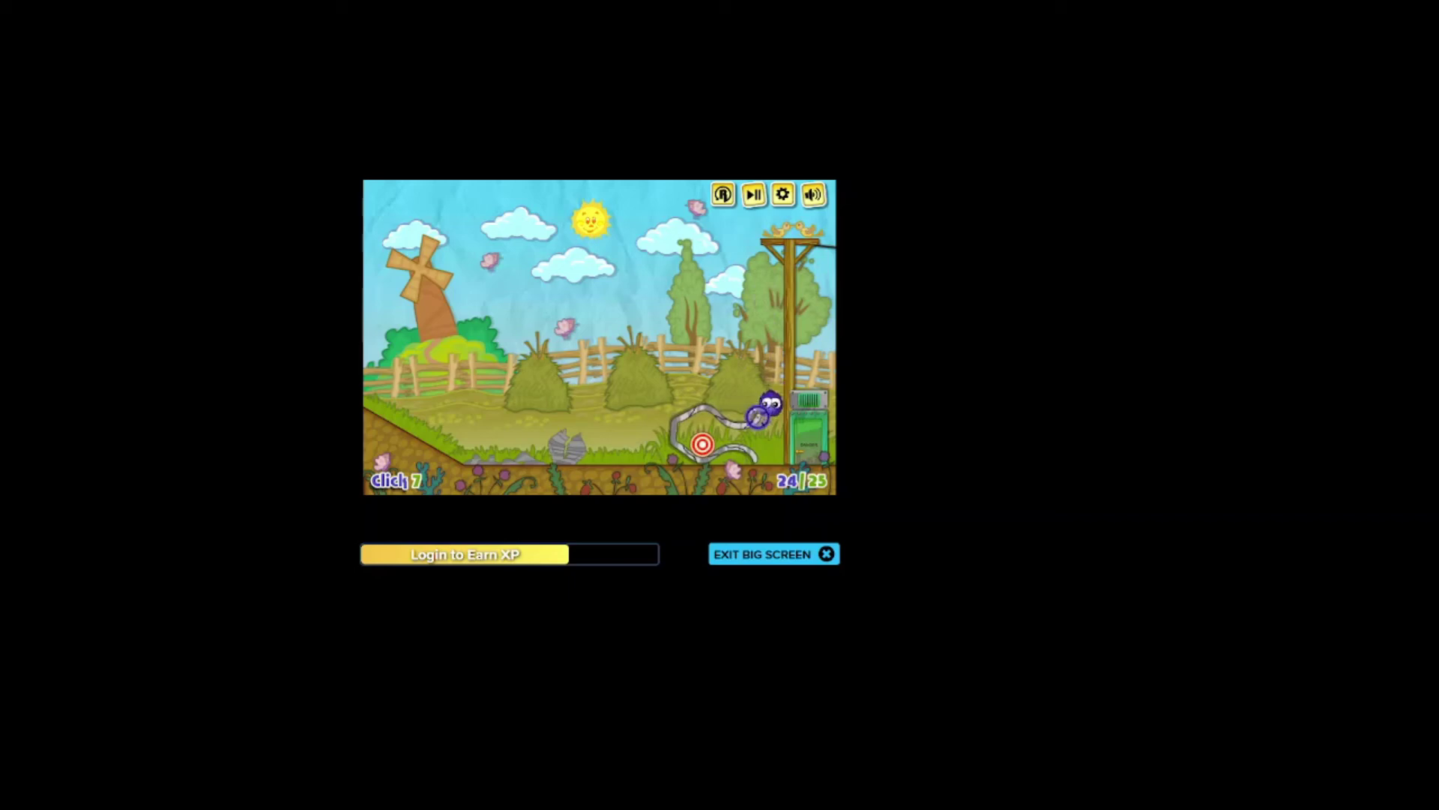
{"action": "left_click", "coordinate": [671, 439]}
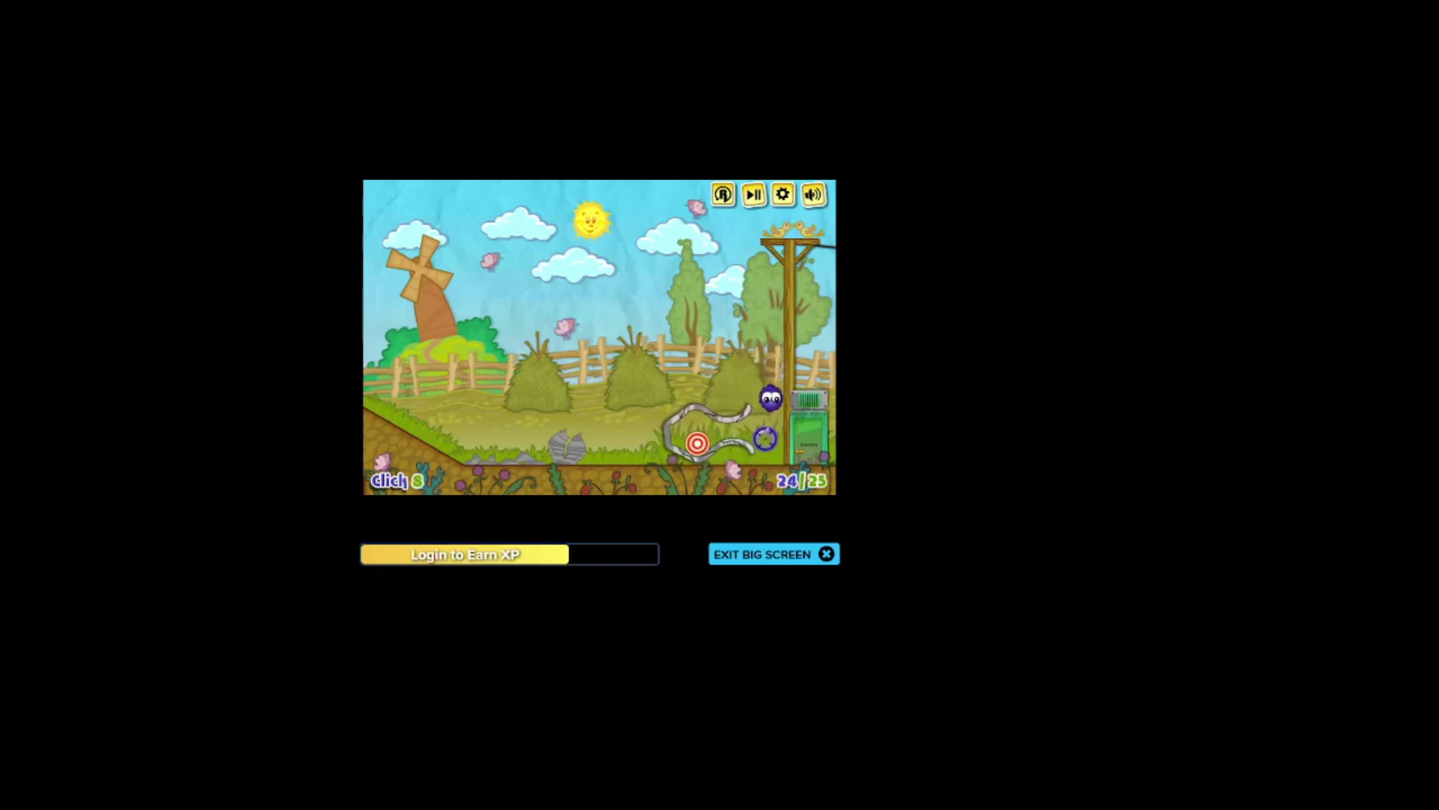
{"action": "left_click", "coordinate": [697, 444]}
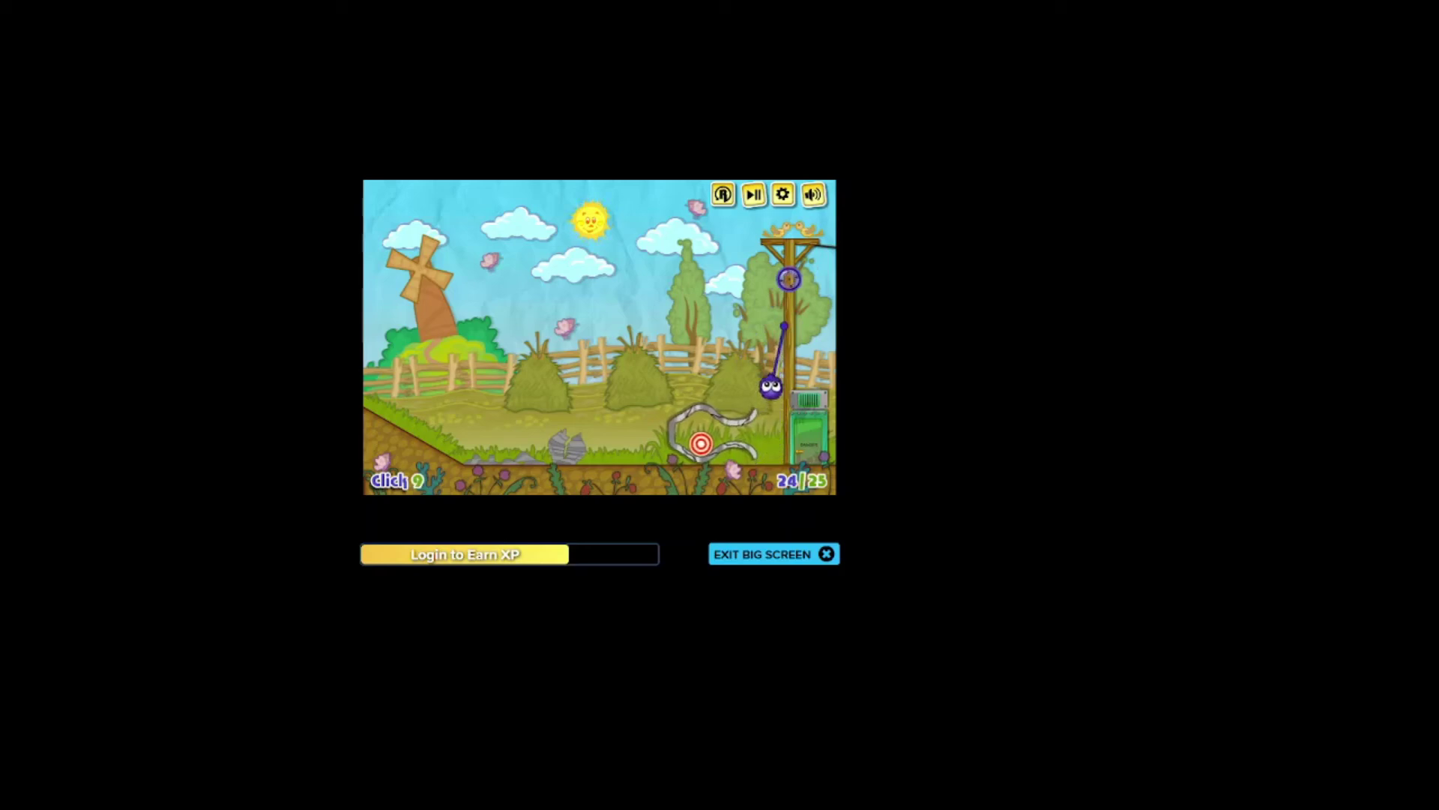
{"action": "left_click", "coordinate": [703, 438]}
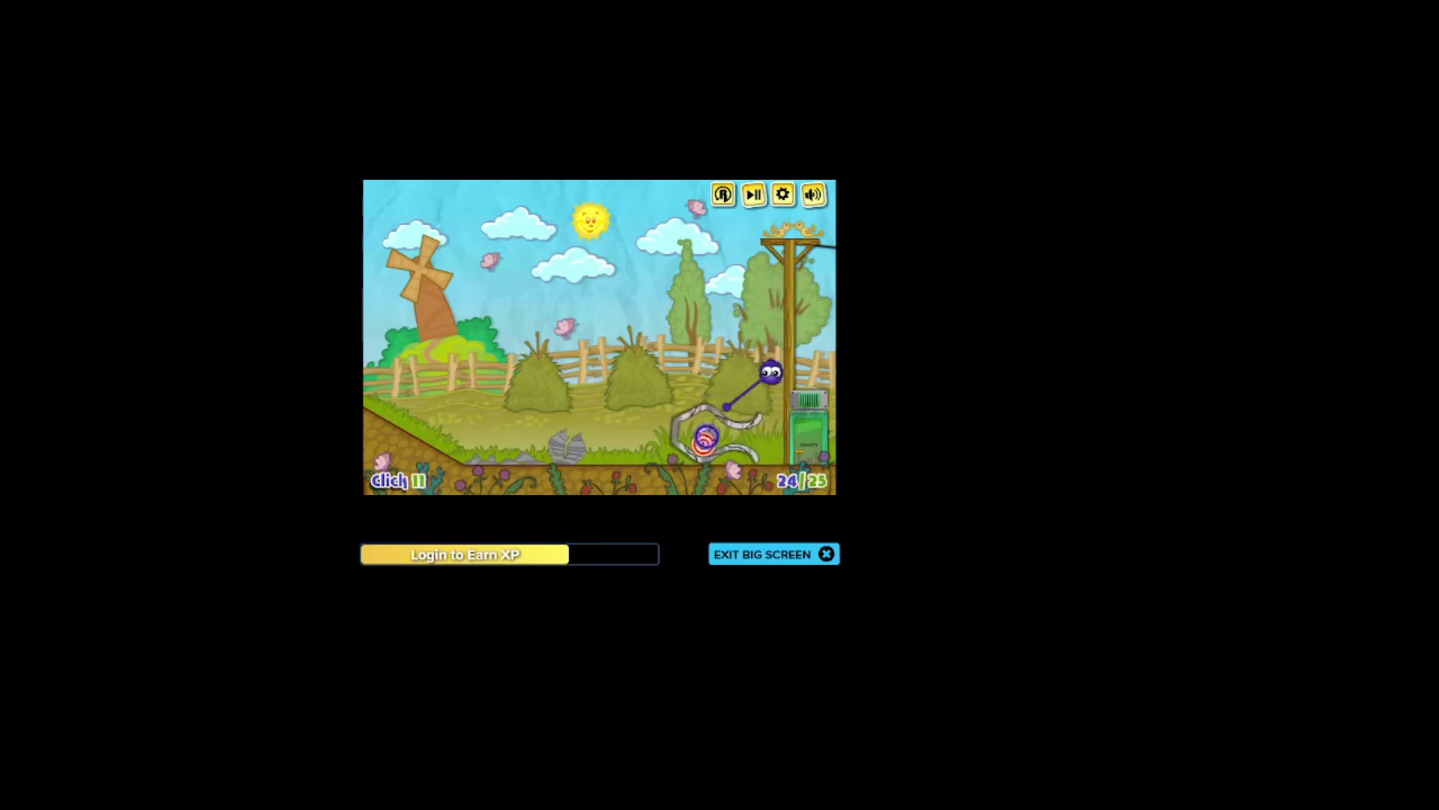
{"action": "left_click", "coordinate": [703, 442]}
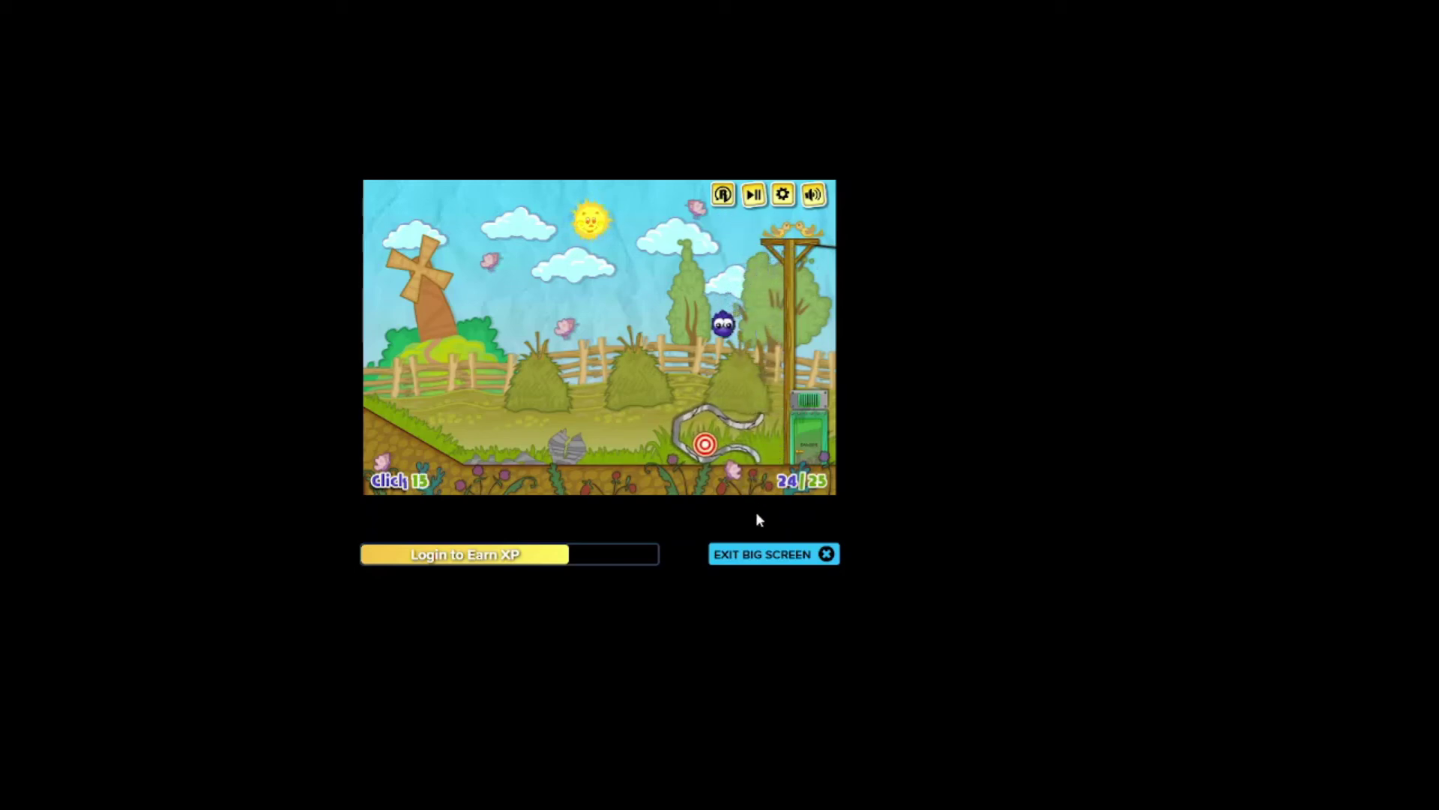
{"action": "left_click", "coordinate": [733, 442]}
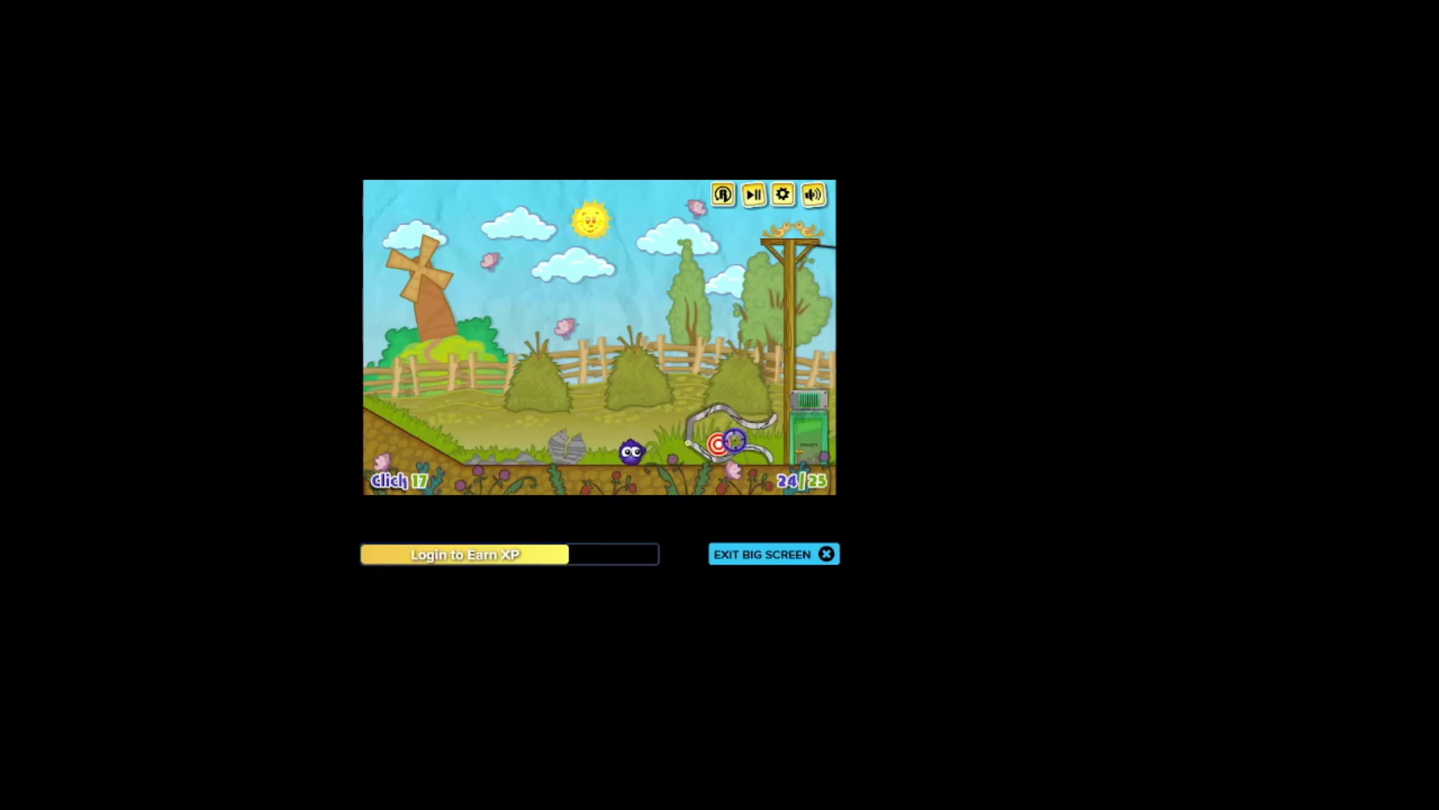
Step: Release the ropes, re-anchor on the right, and climb to the pole top, clearing level 24
{"action": "left_click", "coordinate": [733, 442]}
{"action": "left_click", "coordinate": [726, 396]}
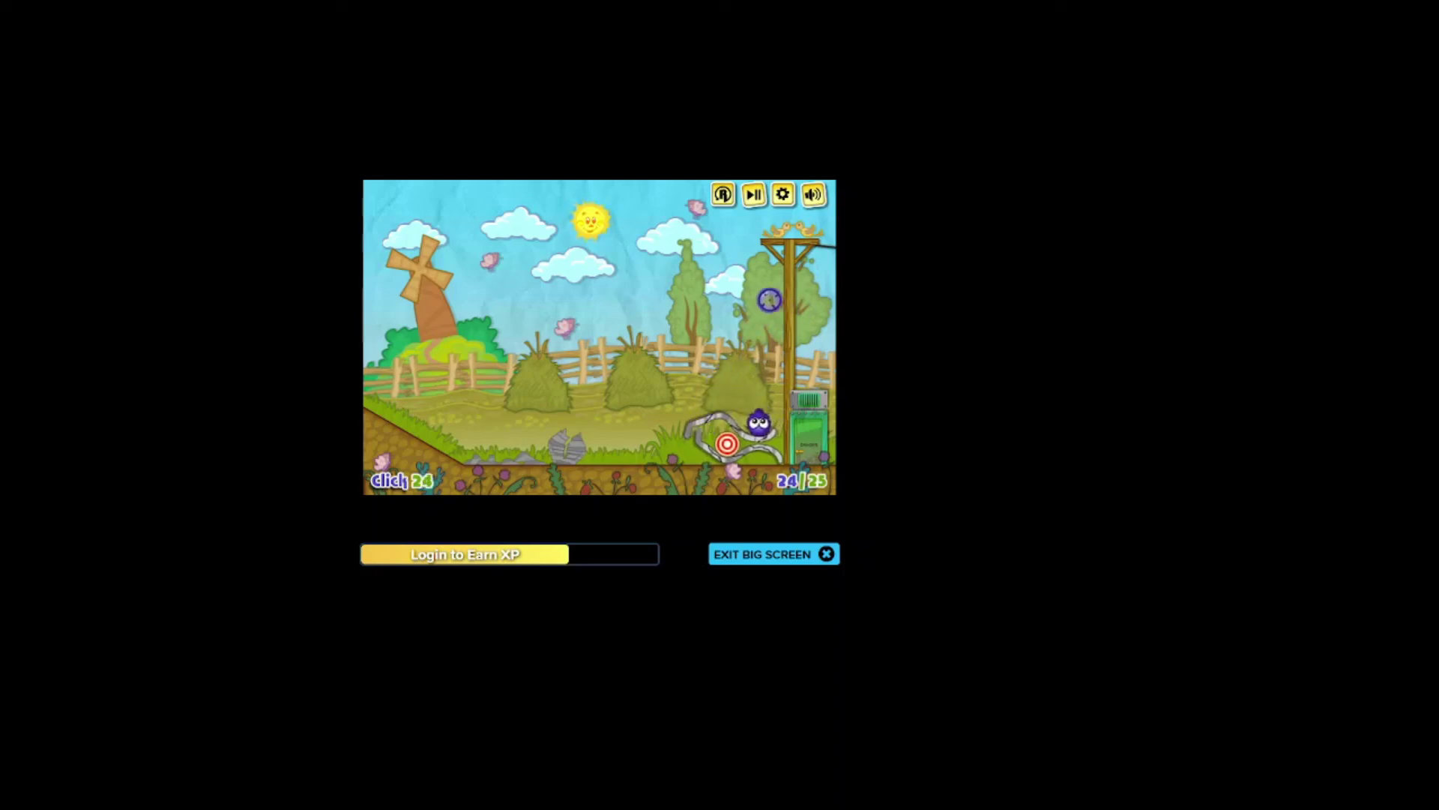
{"action": "left_click", "coordinate": [776, 327]}
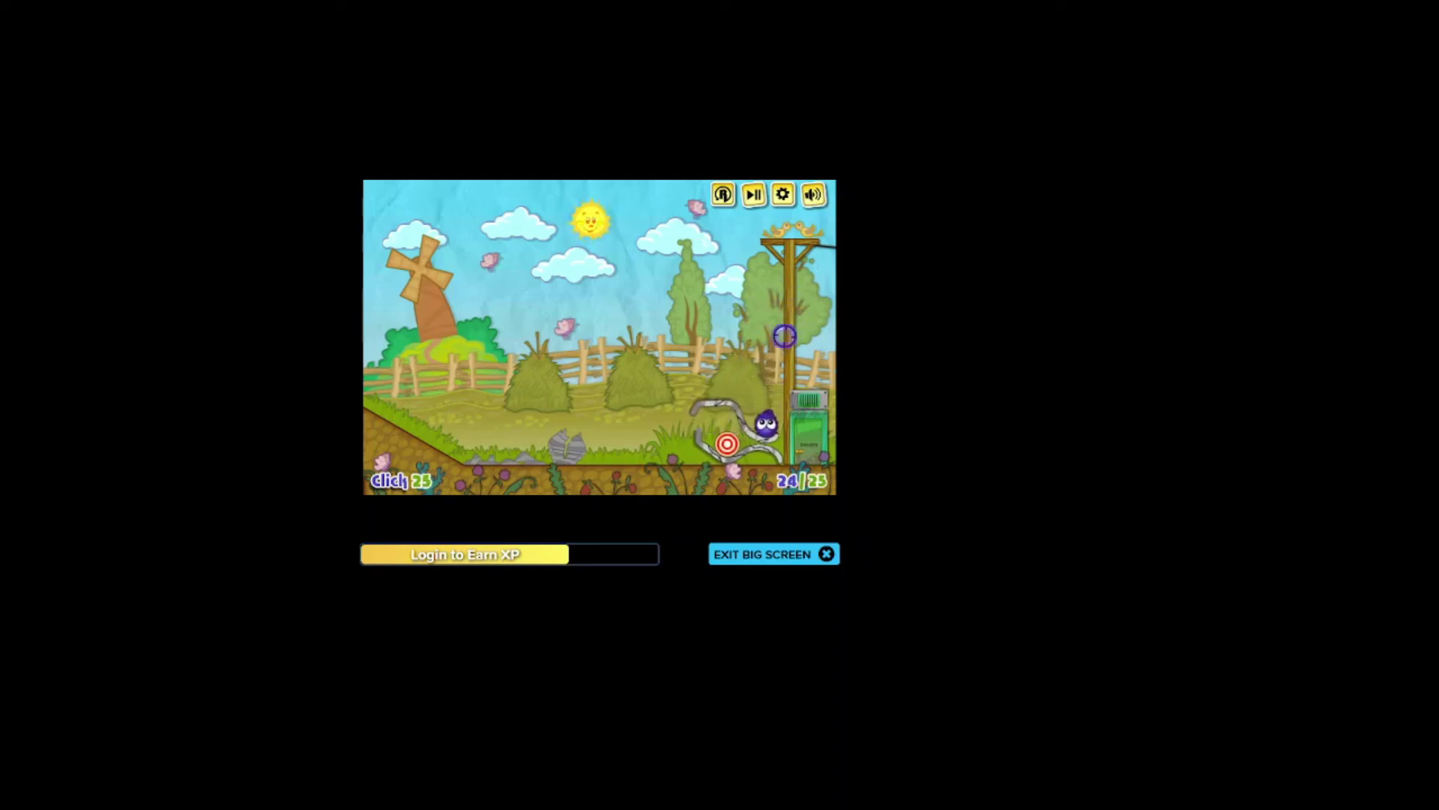
{"action": "left_click", "coordinate": [784, 362]}
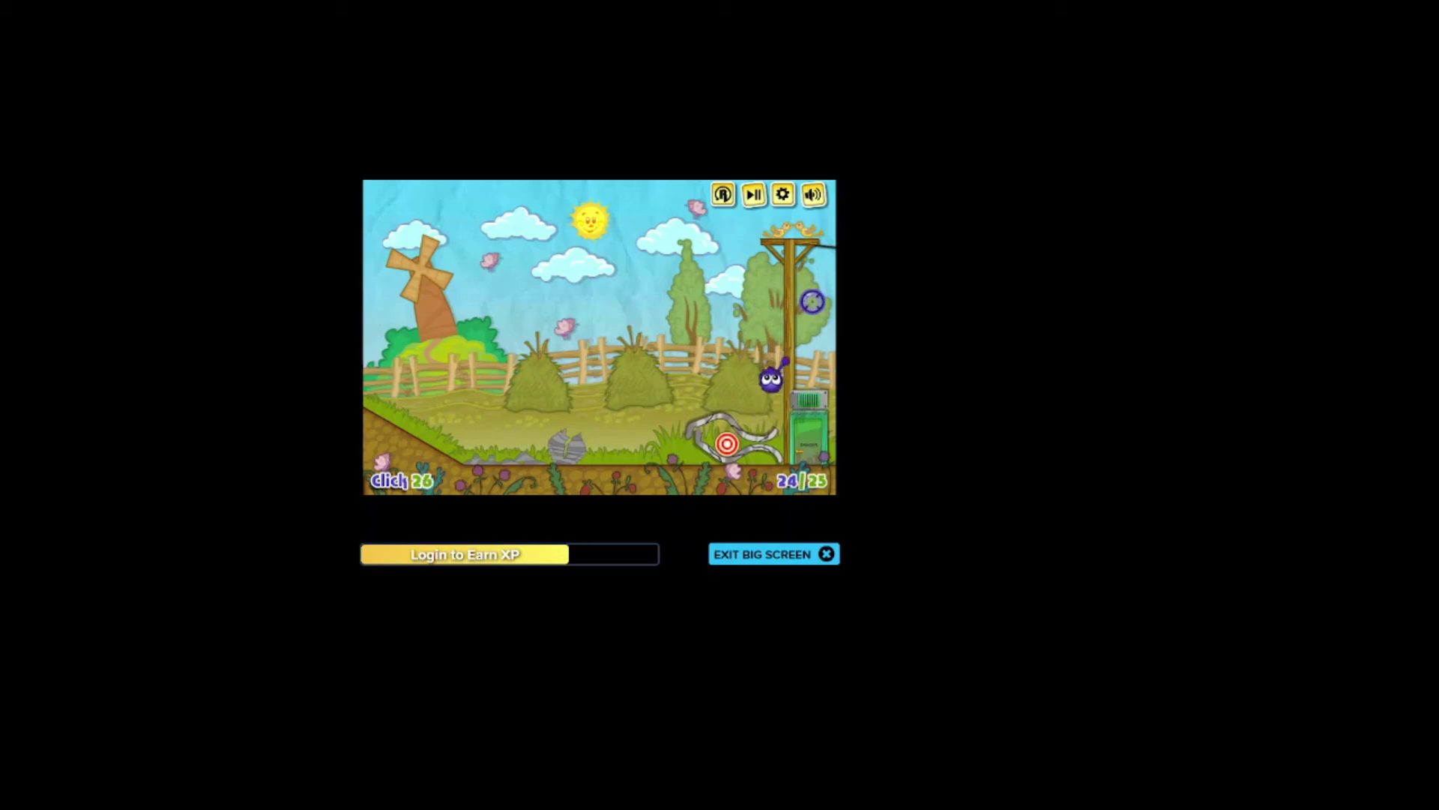
{"action": "left_click", "coordinate": [759, 308]}
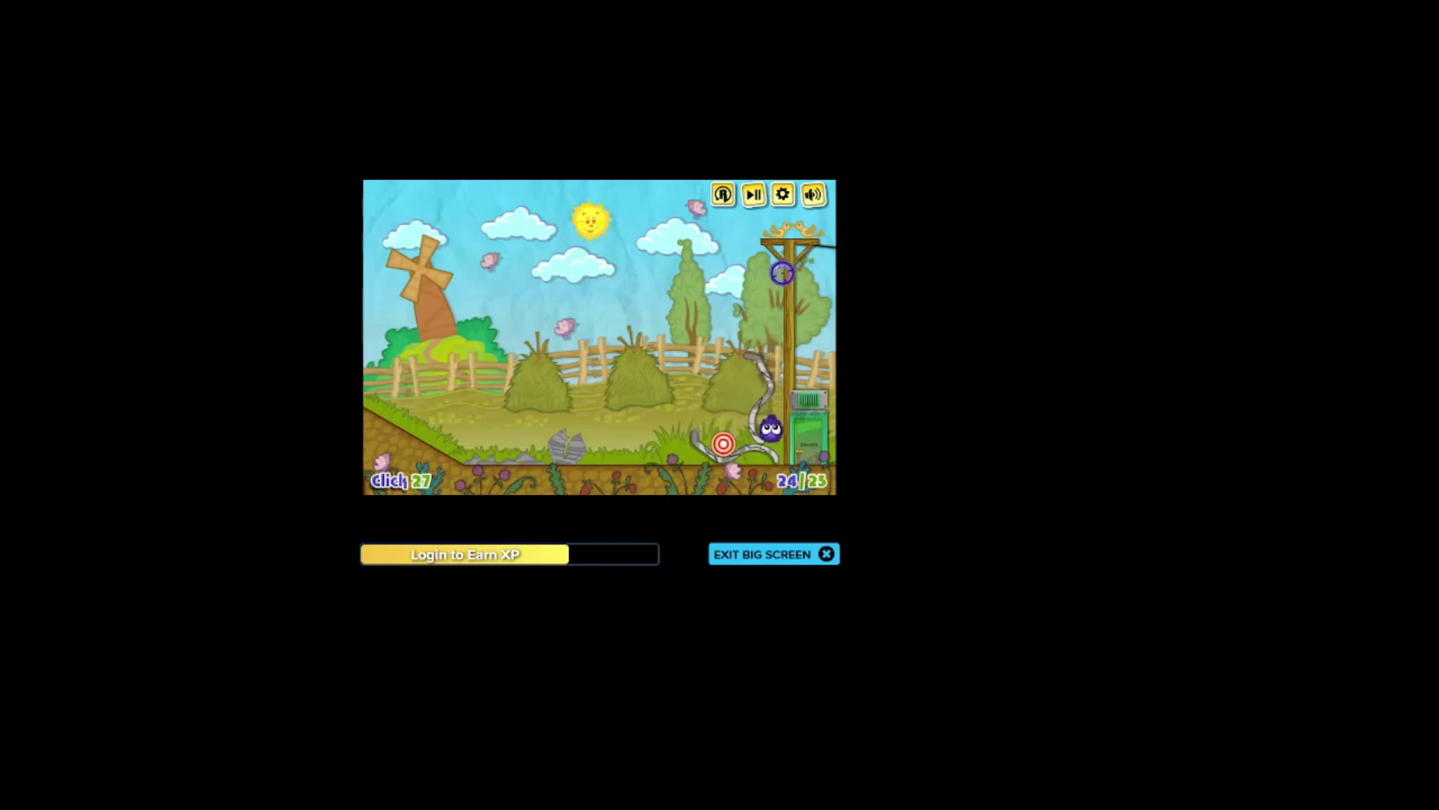
{"action": "left_click", "coordinate": [782, 273]}
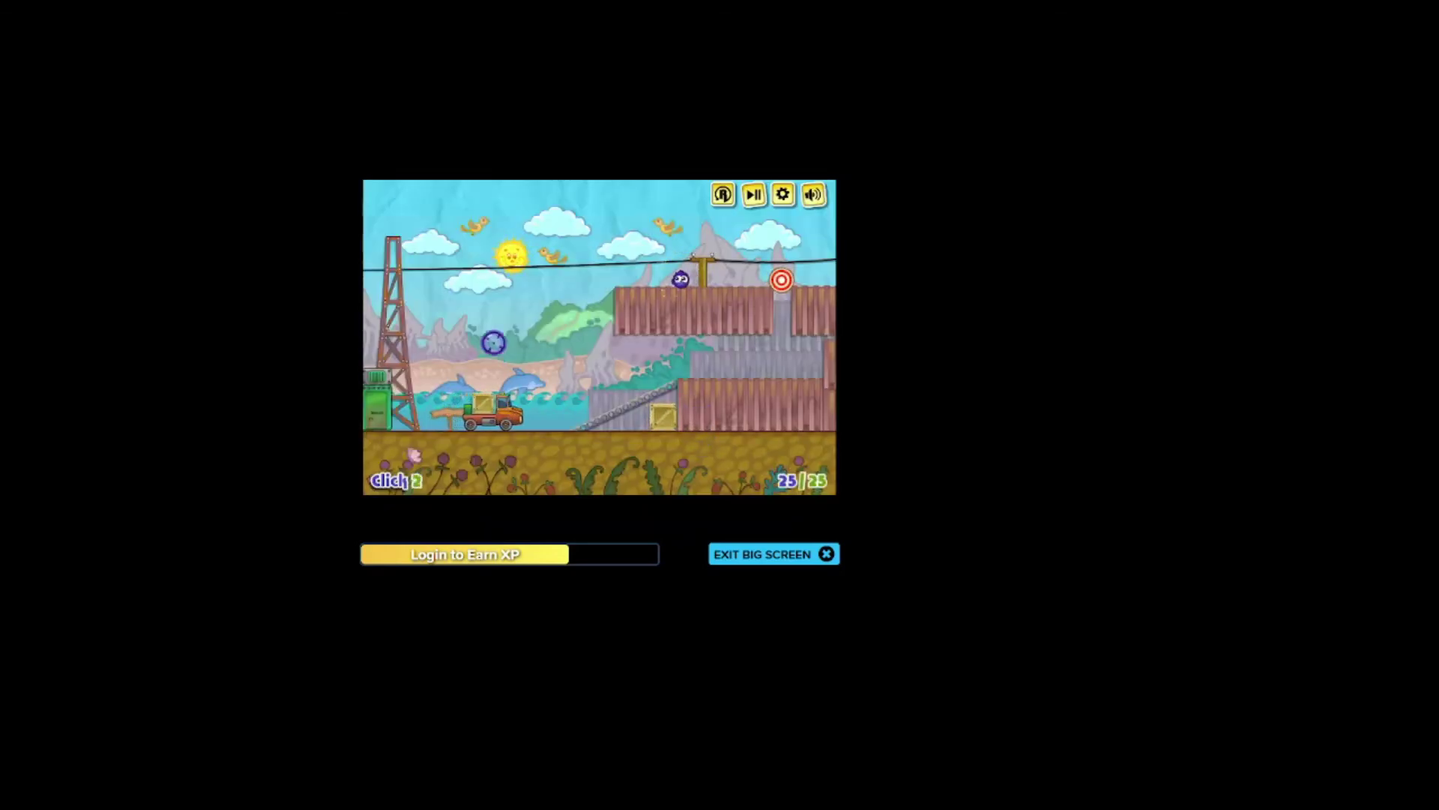
Step: On level 25, stretch a rope to the overhead wire, then fire another upper-left
{"action": "left_click_drag", "start_coordinate": [517, 294], "coordinate": [527, 263]}
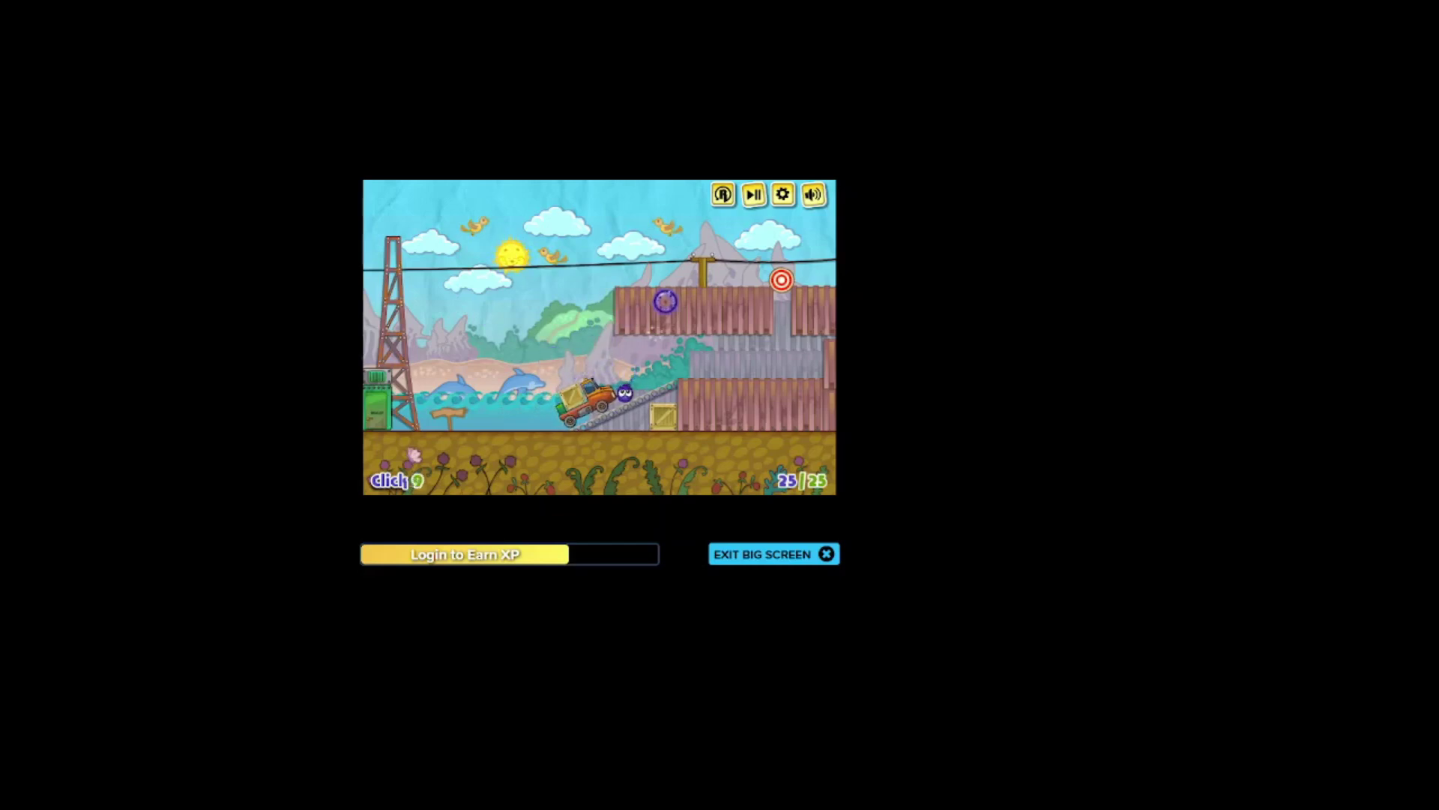
{"action": "left_click", "coordinate": [665, 301]}
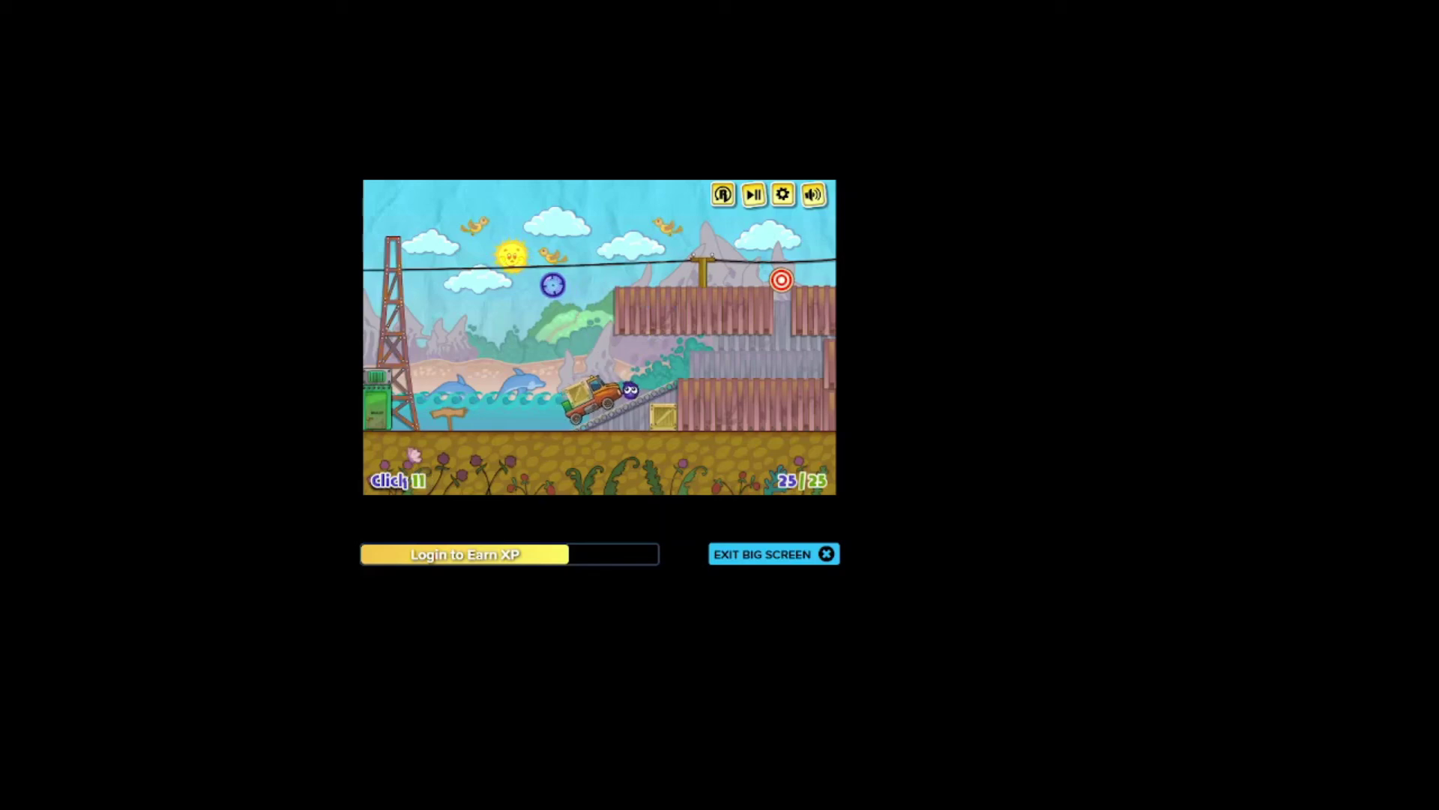